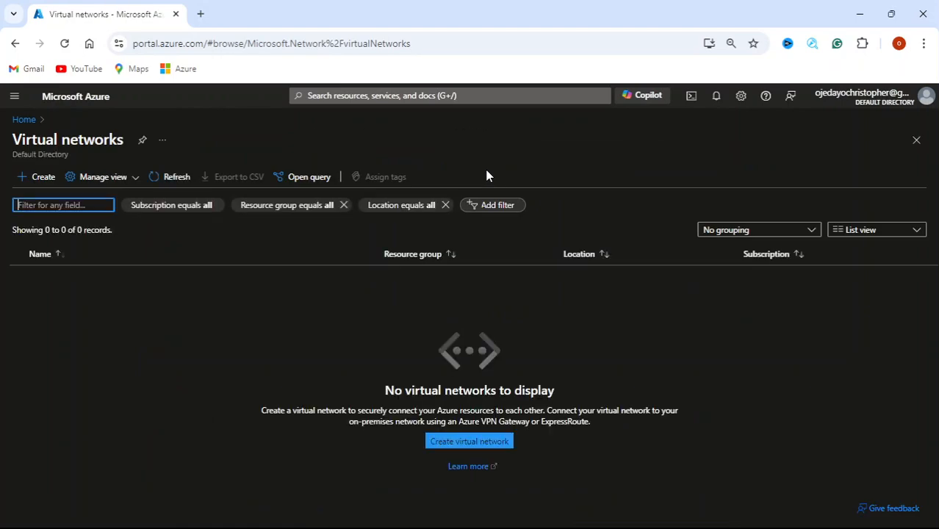
# Start creating a new virtual network in the portal
pyautogui.click(474, 441)
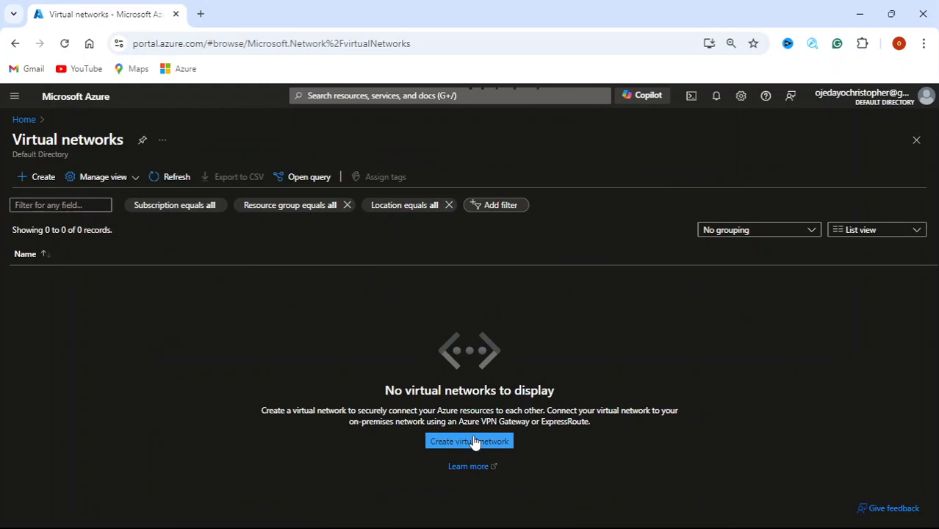
pyautogui.click(475, 441)
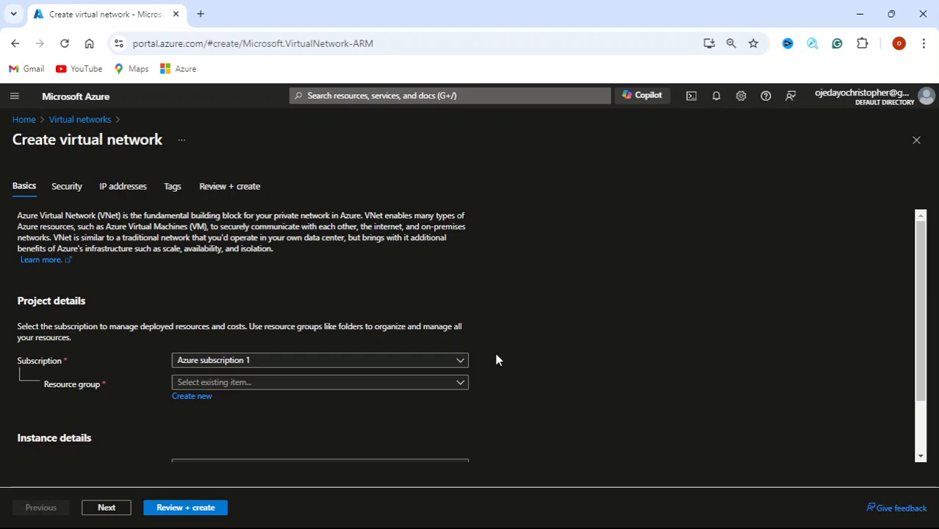
pyautogui.scroll(-1, 497, 359)
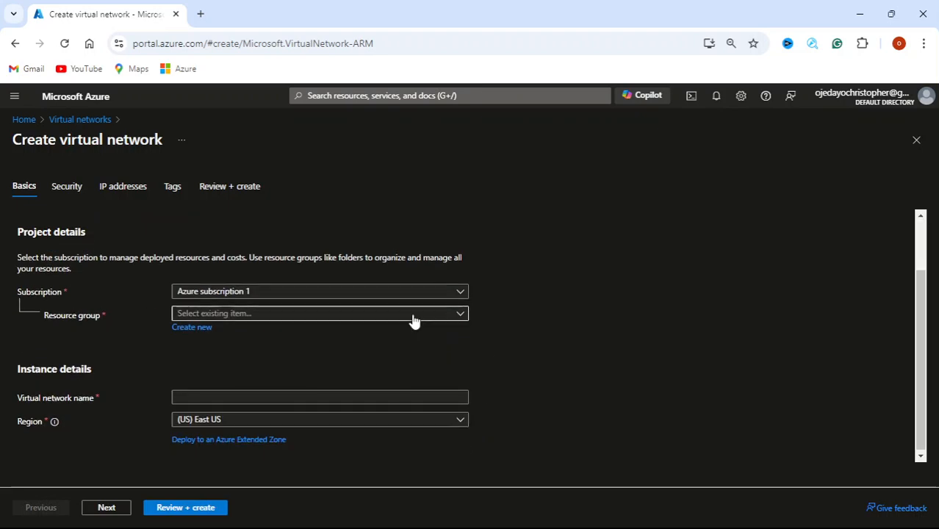
# Create a new resource group and enter its name, correcting typos toward KingRG
pyautogui.click(452, 321)
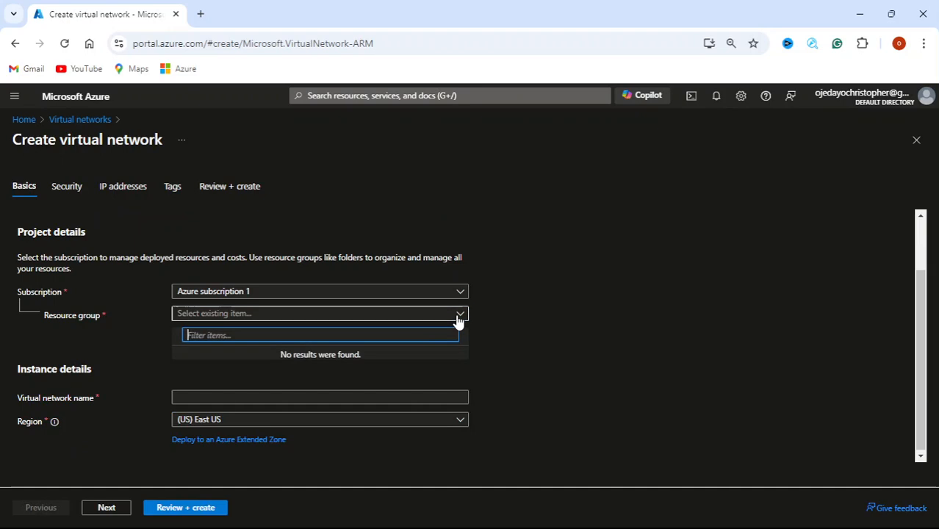
pyautogui.click(453, 322)
pyautogui.click(195, 328)
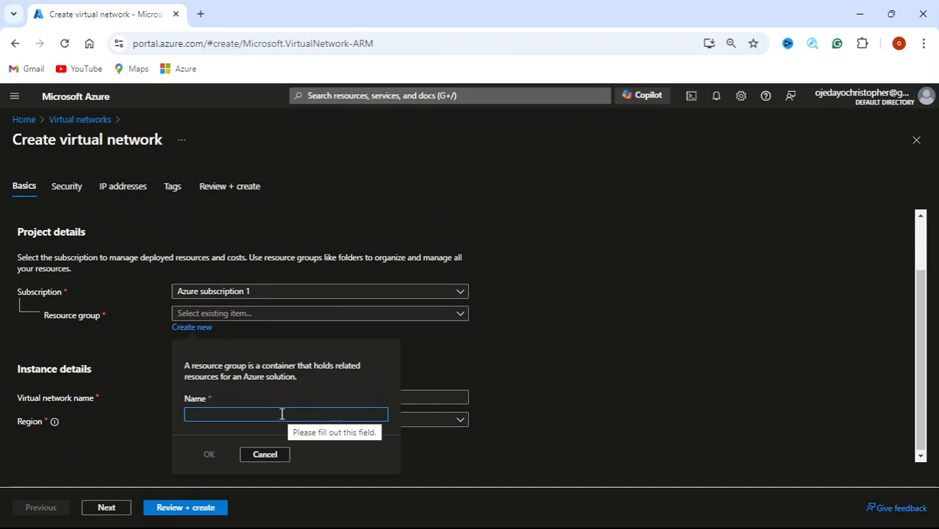
pyautogui.write('Kriat')
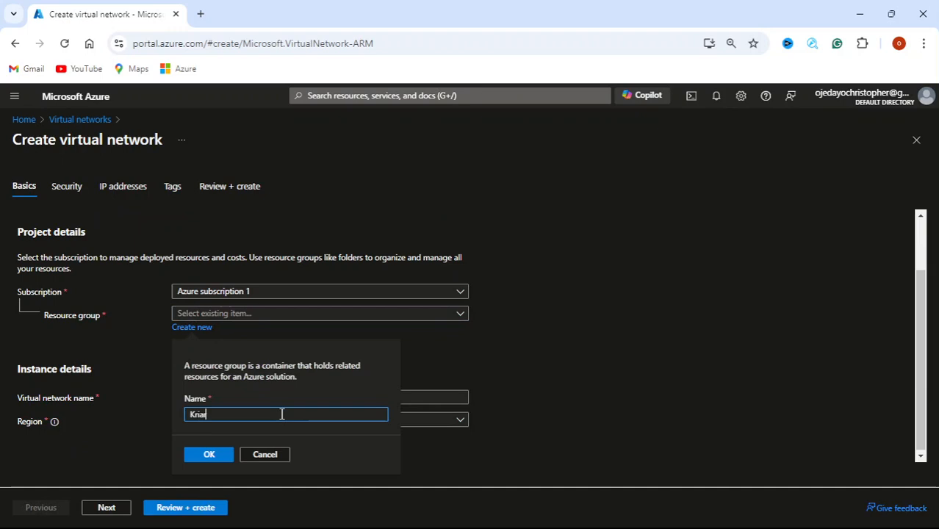
pyautogui.press('BackSpace')
pyautogui.press('BackSpace')
pyautogui.press('BackSpace')
pyautogui.write('ista')
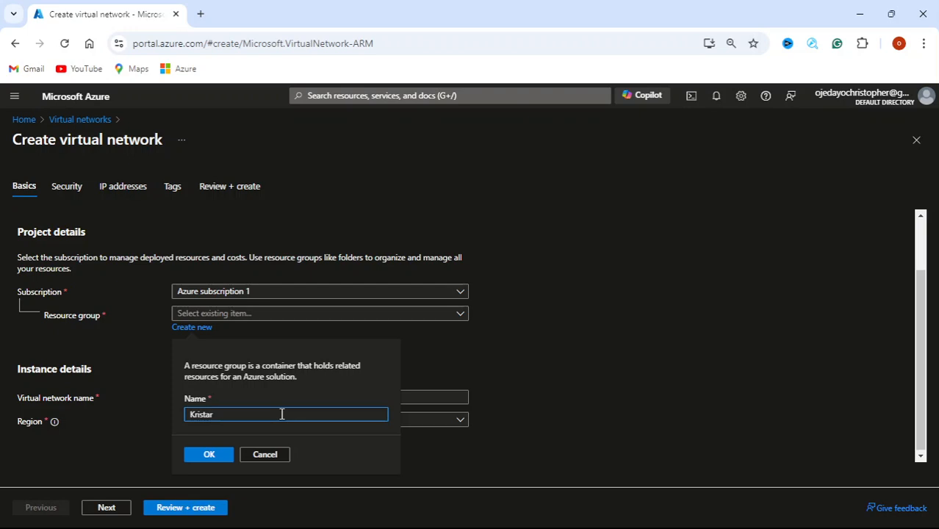
pyautogui.write('r')
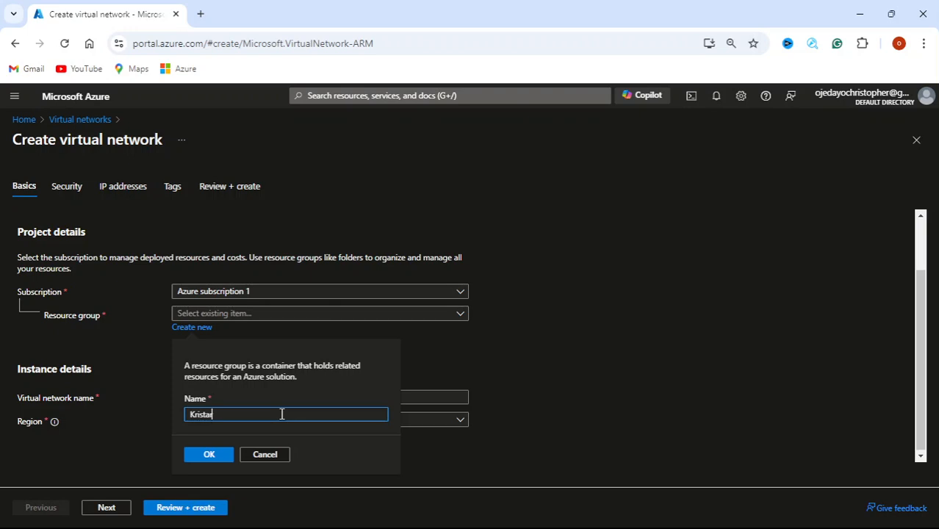
pyautogui.write('RG')
pyautogui.press('Left')
pyautogui.press('Left')
pyautogui.press('BackSpace')
pyautogui.press('BackSpace')
pyautogui.press('BackSpace')
pyautogui.press('BackSpace')
pyautogui.press('BackSpace')
pyautogui.press('BackSpace')
# Confirm resource group KingRG, name the network kingVN in East US, and go to Security
pyautogui.write('ing')
pyautogui.click(209, 455)
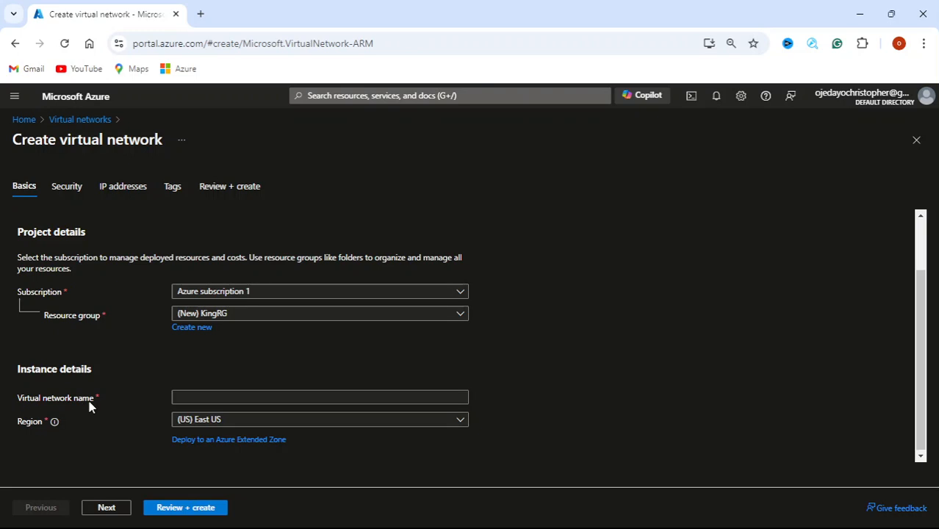
pyautogui.click(285, 398)
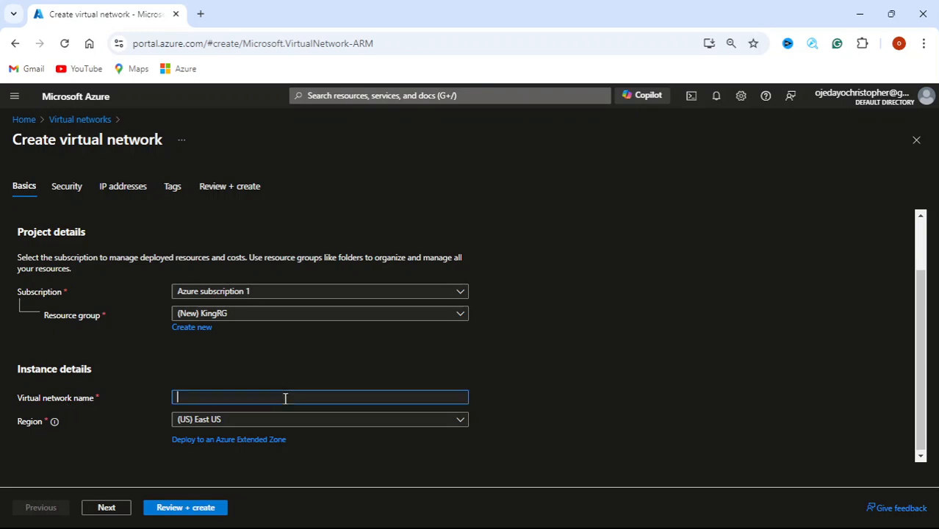
pyautogui.write('kingVN')
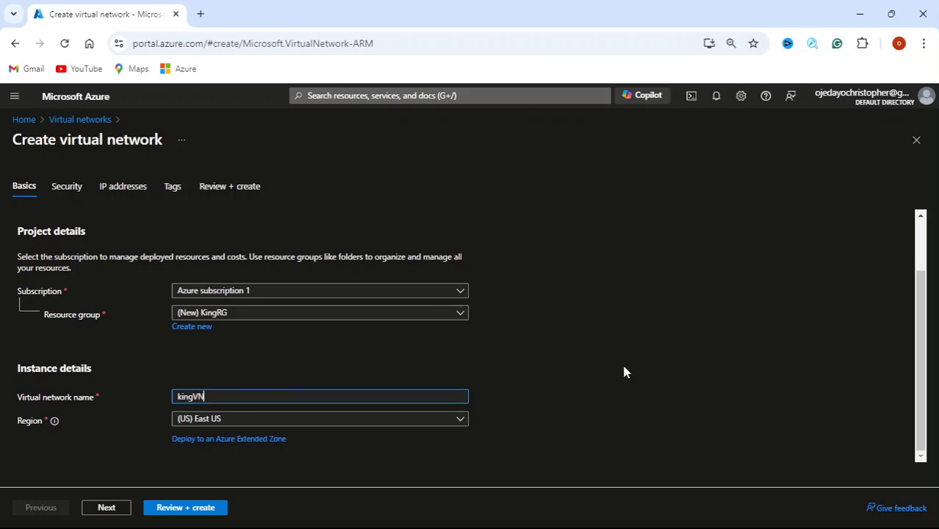
pyautogui.click(463, 420)
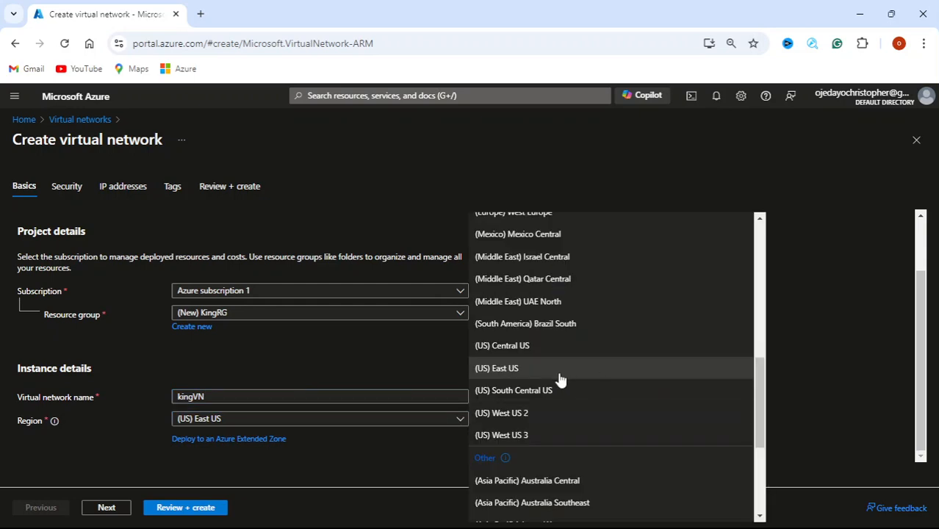
pyautogui.click(811, 339)
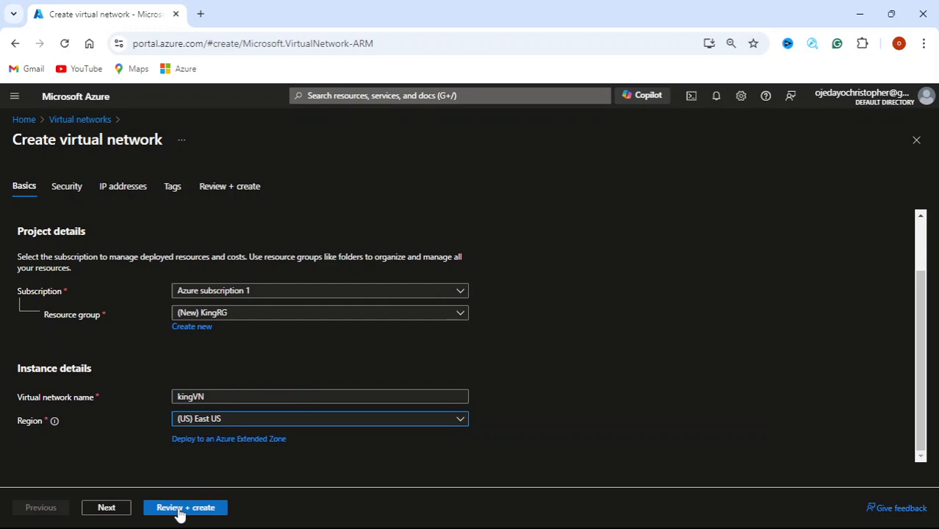
pyautogui.click(110, 511)
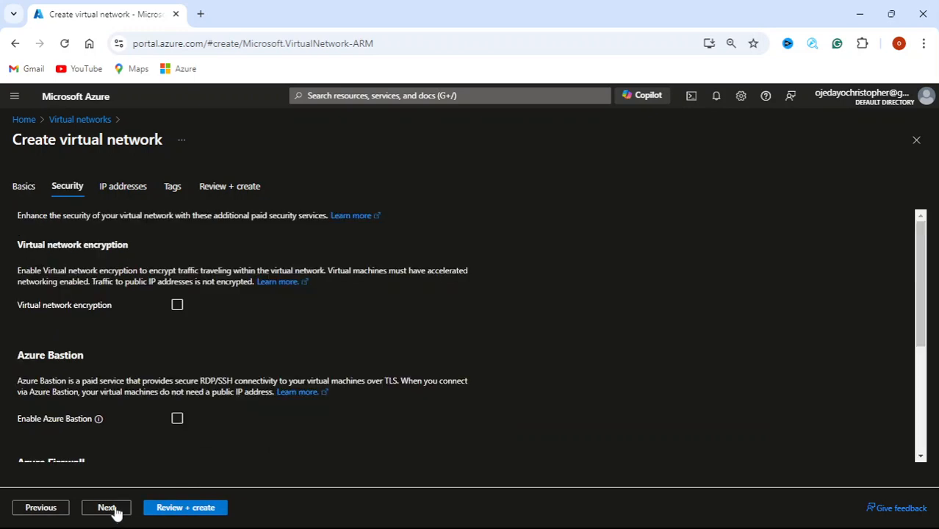
# Leave security services off, delete the default subnet, and advance through Tags to review
pyautogui.scroll(-2, 422, 406)
pyautogui.scroll(-1, 423, 406)
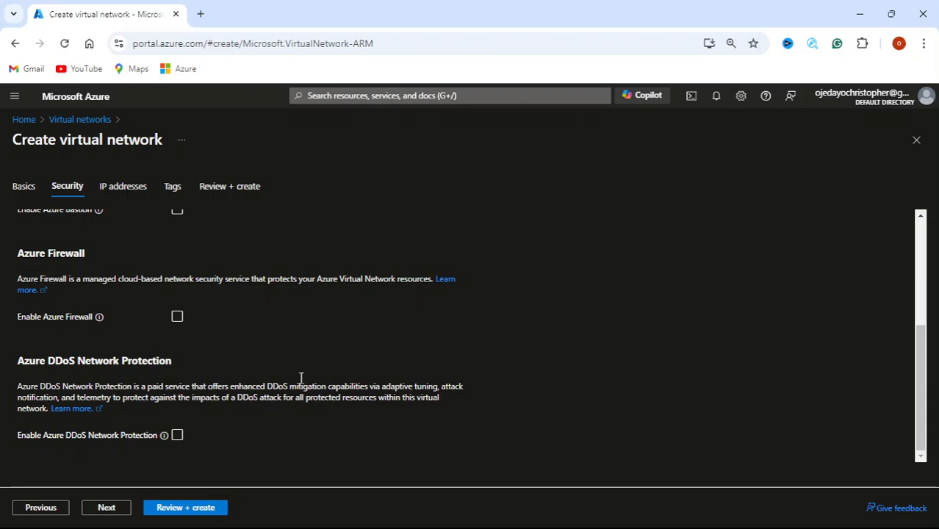
pyautogui.scroll(1, 371, 321)
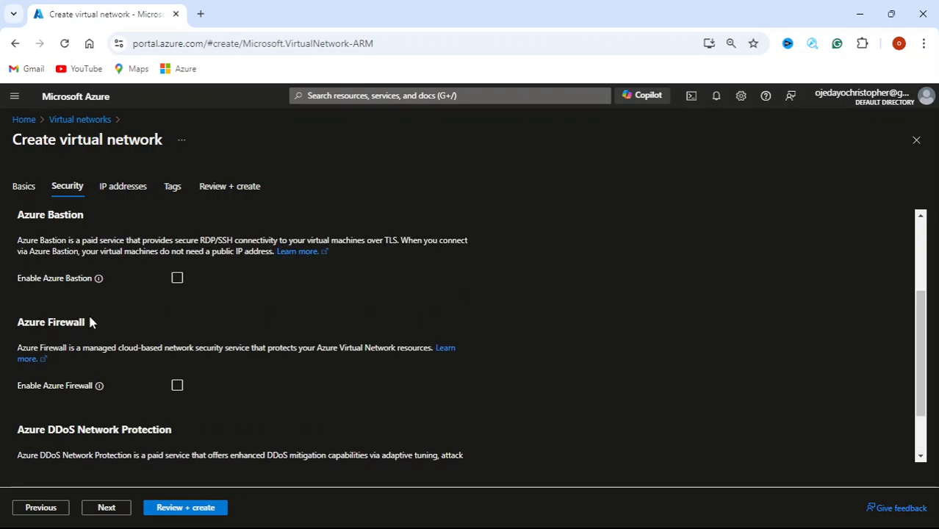
pyautogui.scroll(-1, 419, 363)
pyautogui.click(108, 507)
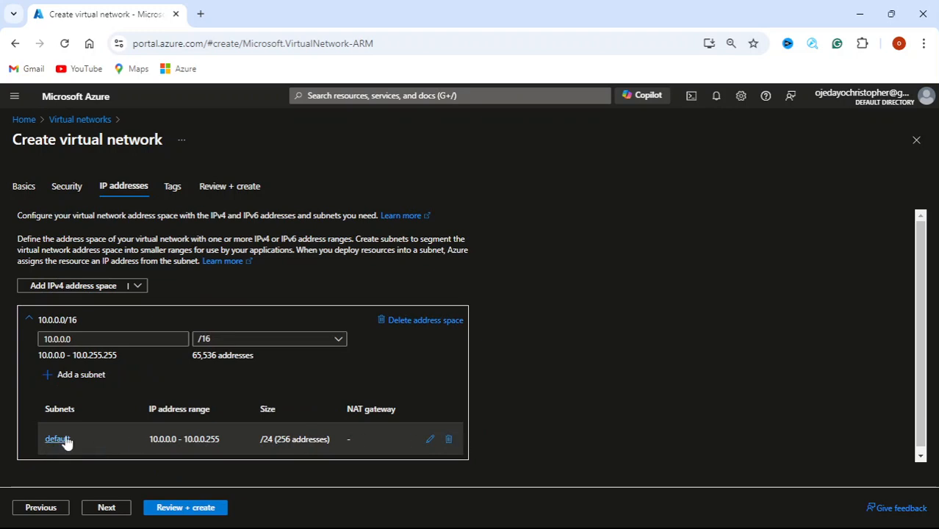
pyautogui.click(449, 440)
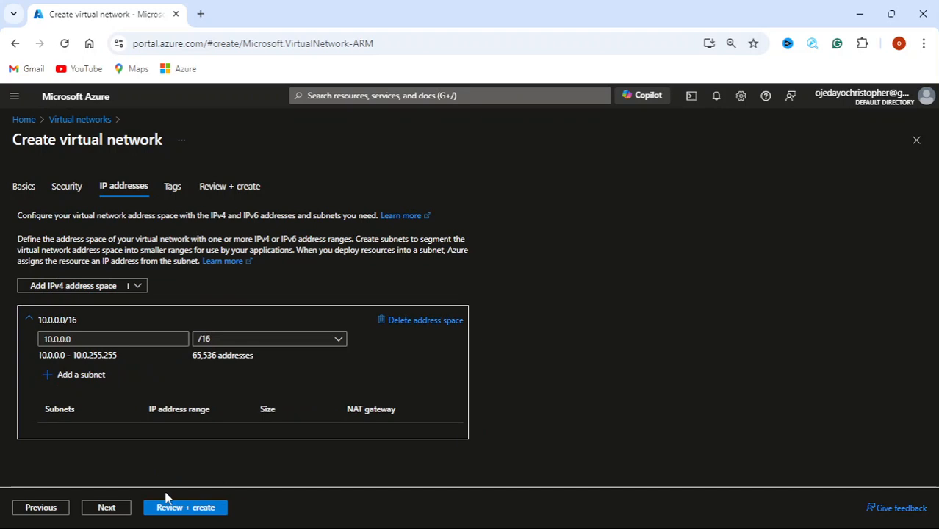
pyautogui.click(125, 516)
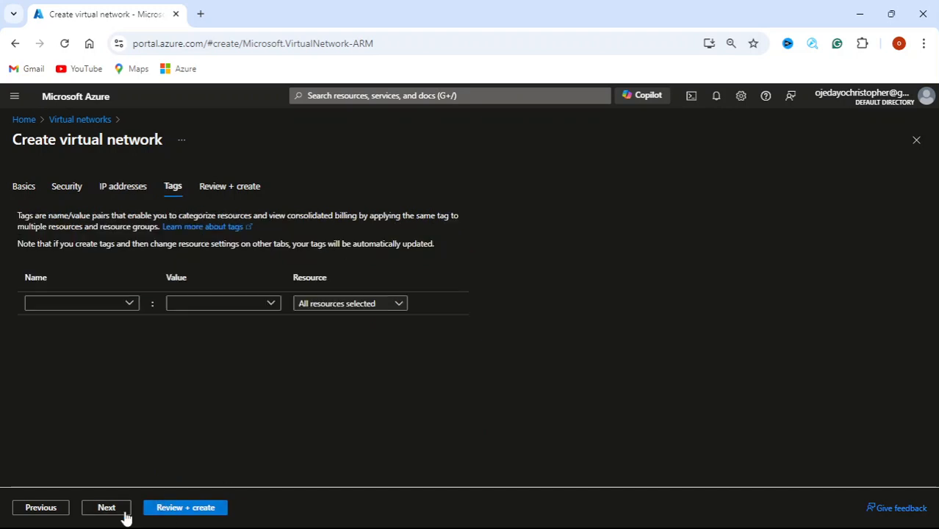
pyautogui.click(123, 516)
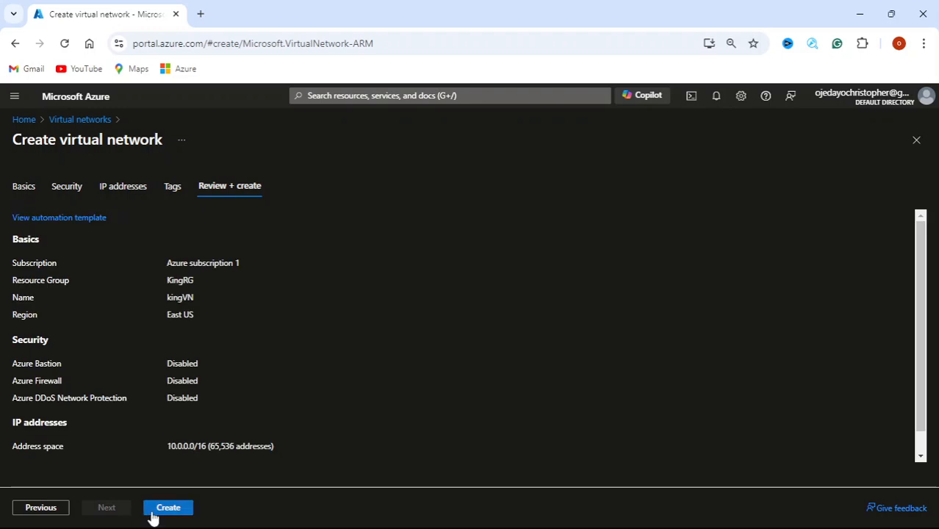
# Create the kingVN virtual network and wait for the deployment to complete
pyautogui.click(152, 516)
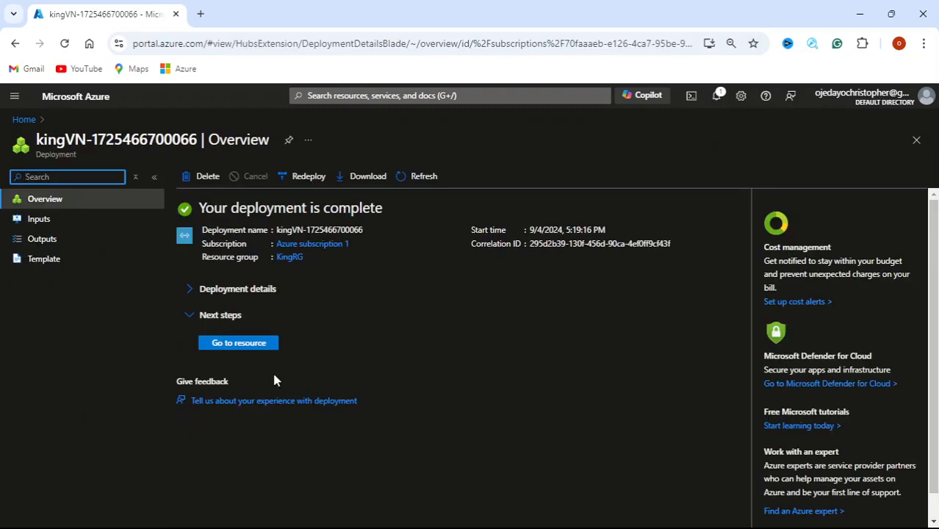
# Go to kingVN's Subnets page and open the Add a subnet form
pyautogui.click(212, 346)
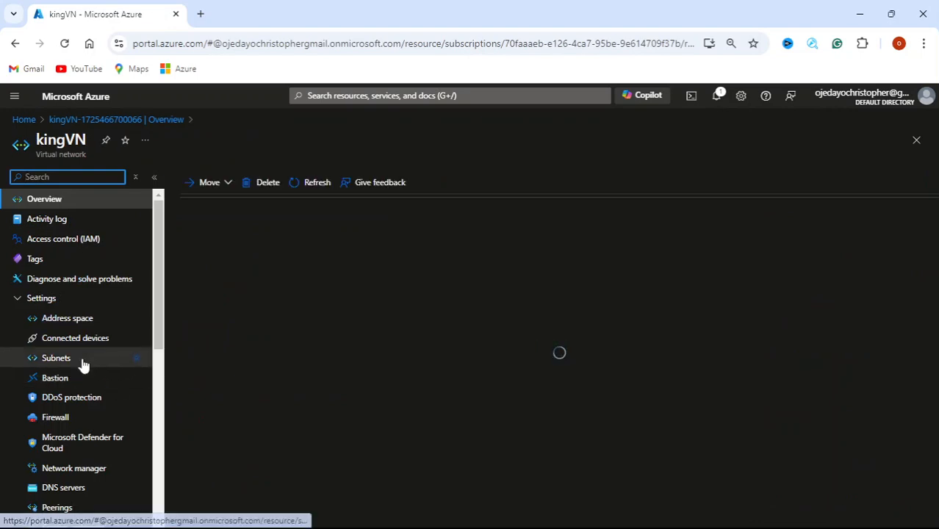
pyautogui.click(63, 360)
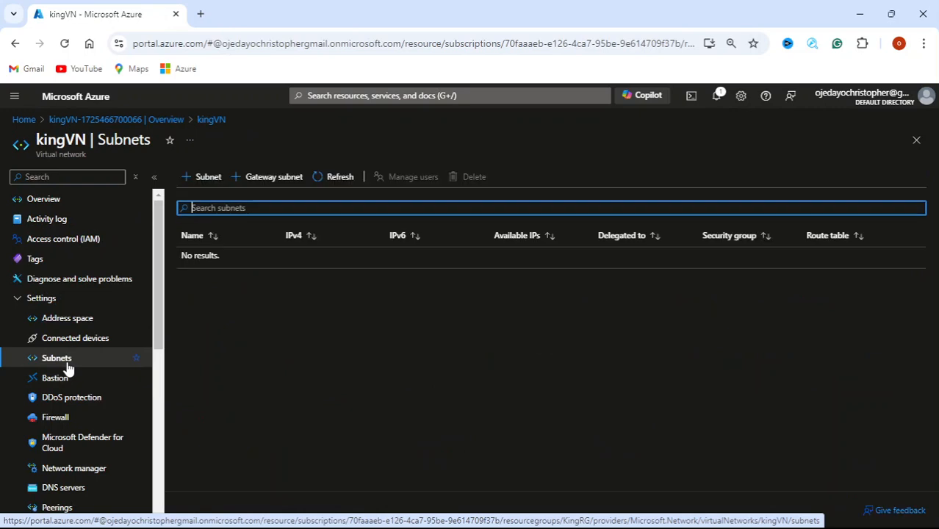
pyautogui.click(196, 180)
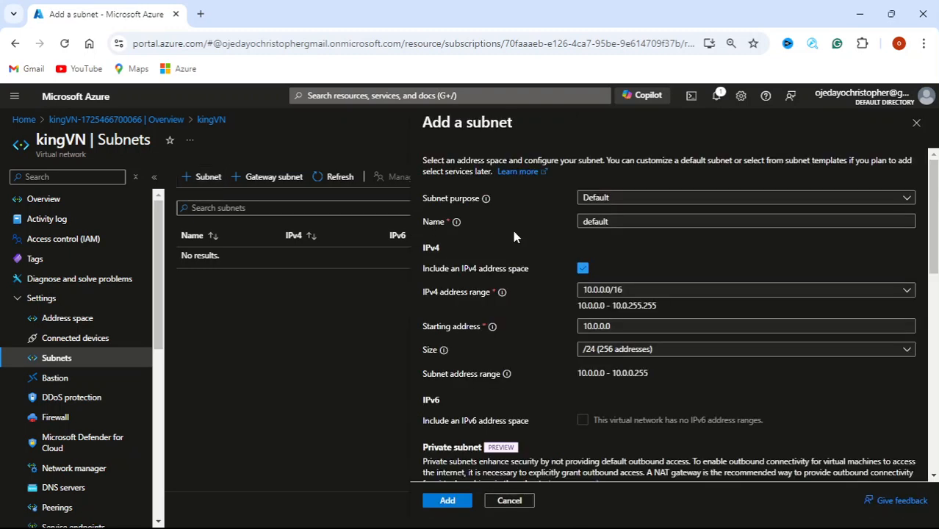
# Save subnet kingsubnet (10.0.0.0/24) in kingVN, then open the portal home in a new tab
pyautogui.click(770, 222)
pyautogui.press('BackSpace')
pyautogui.press('BackSpace')
pyautogui.press('BackSpace')
pyautogui.press('BackSpace')
pyautogui.press('BackSpace')
pyautogui.press('BackSpace')
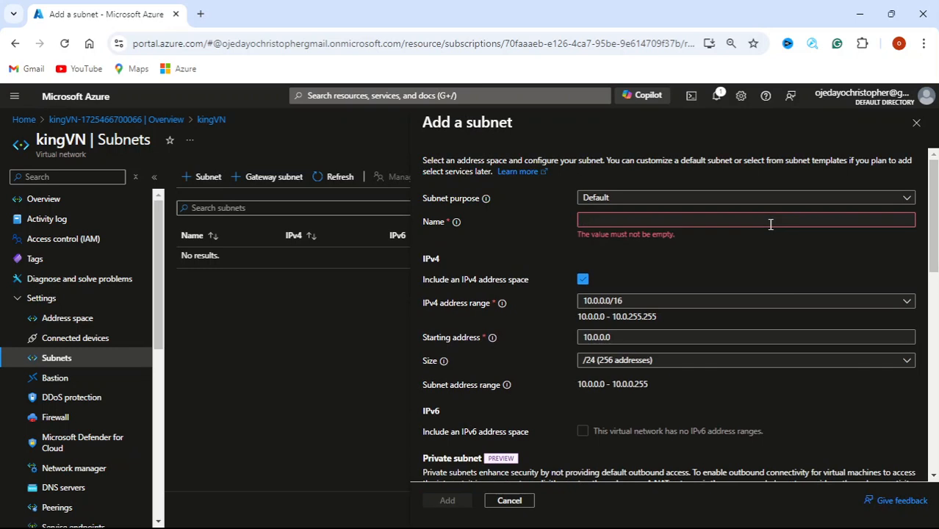
pyautogui.write('king')
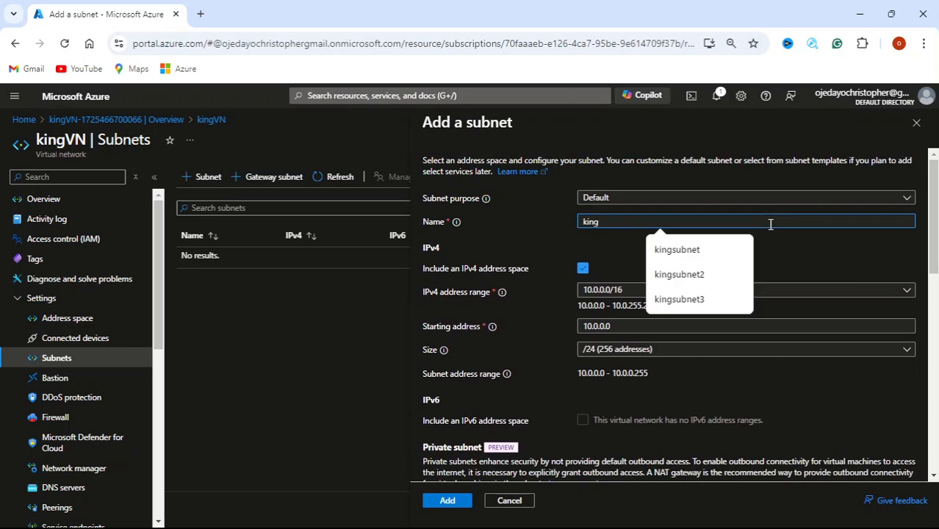
pyautogui.write('subnet')
pyautogui.click(689, 251)
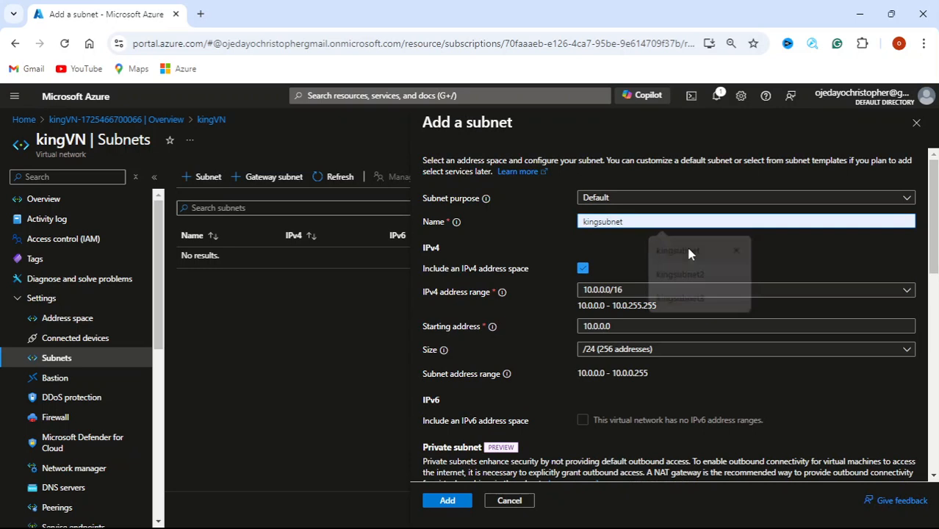
pyautogui.scroll(-1, 656, 345)
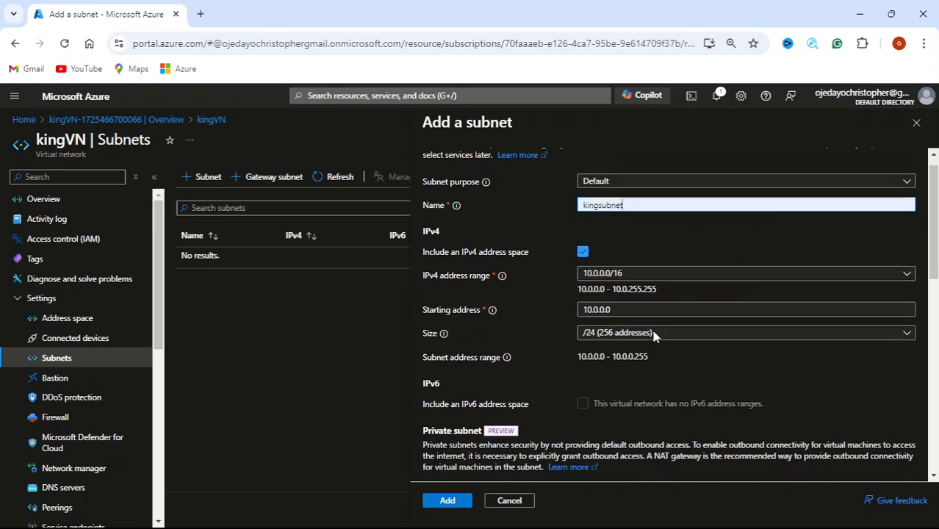
pyautogui.scroll(-4, 656, 335)
pyautogui.scroll(-4, 669, 335)
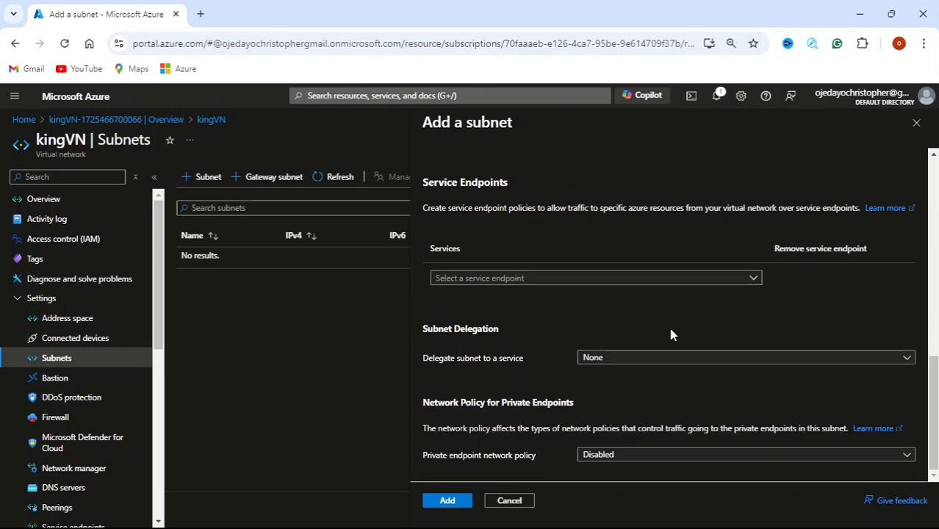
pyautogui.click(445, 501)
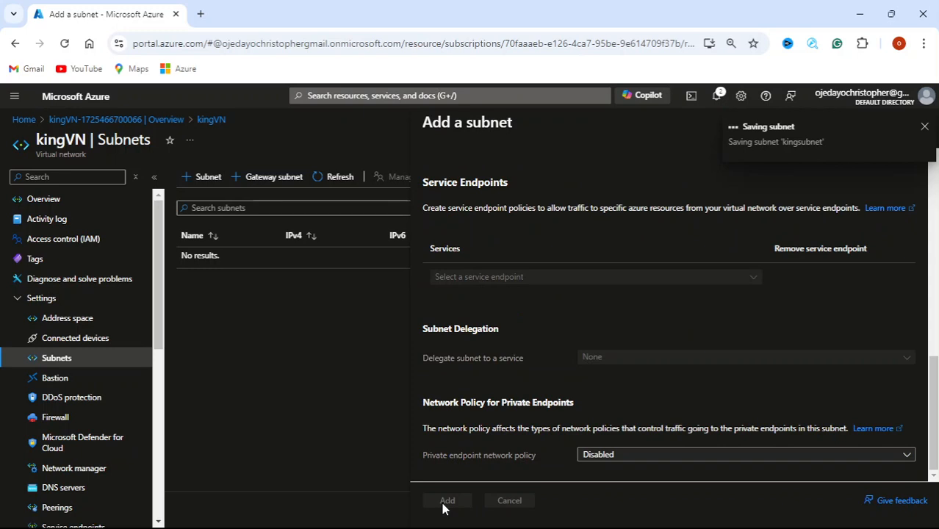
pyautogui.rightClick(93, 107)
pyautogui.click(154, 116)
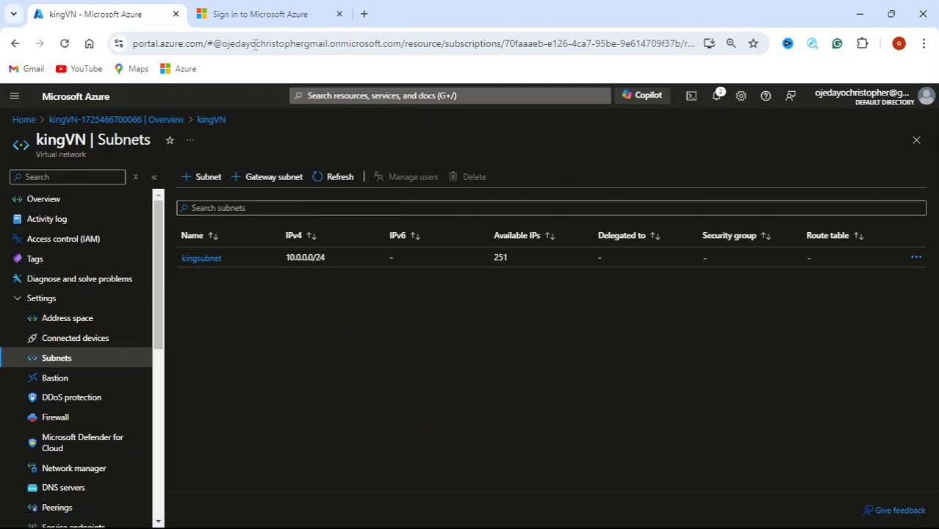
# Sign in on the new tab and open the Virtual machines list by searching 'virt'
pyautogui.click(257, 14)
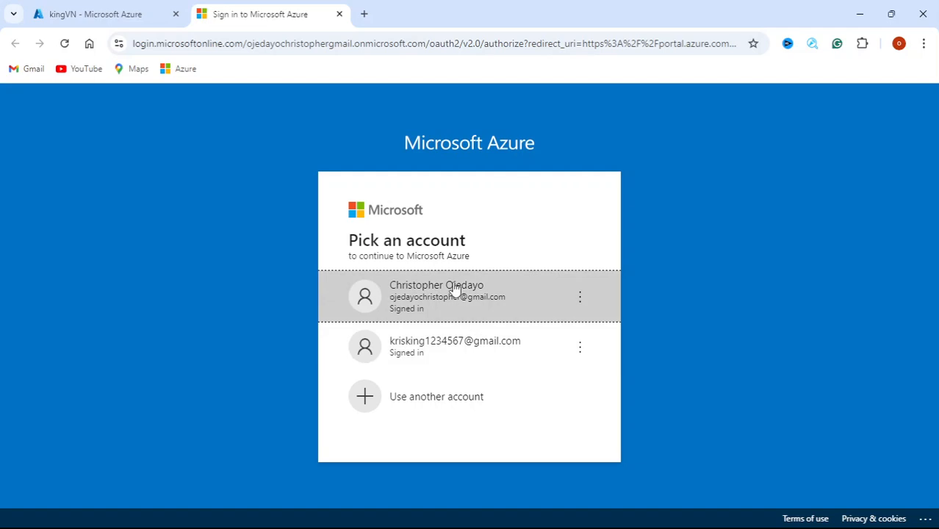
pyautogui.click(121, 14)
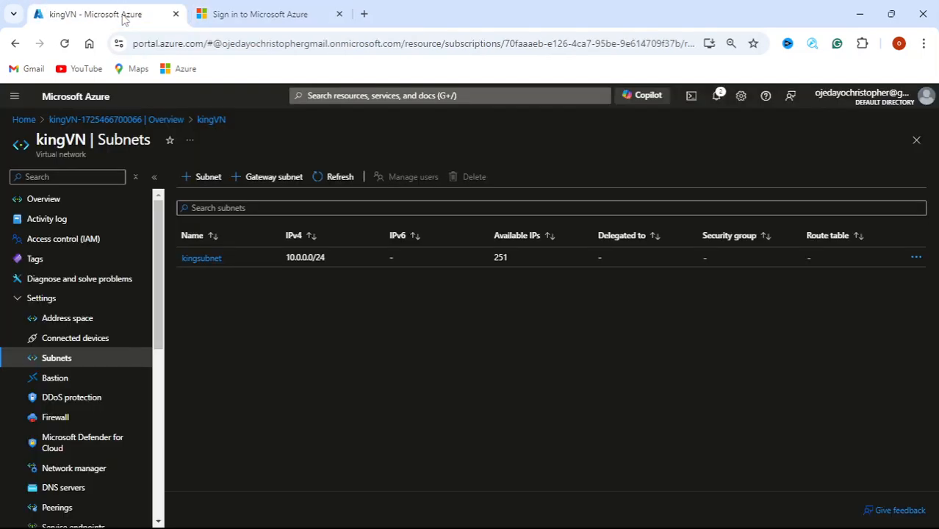
pyautogui.click(216, 7)
pyautogui.click(435, 296)
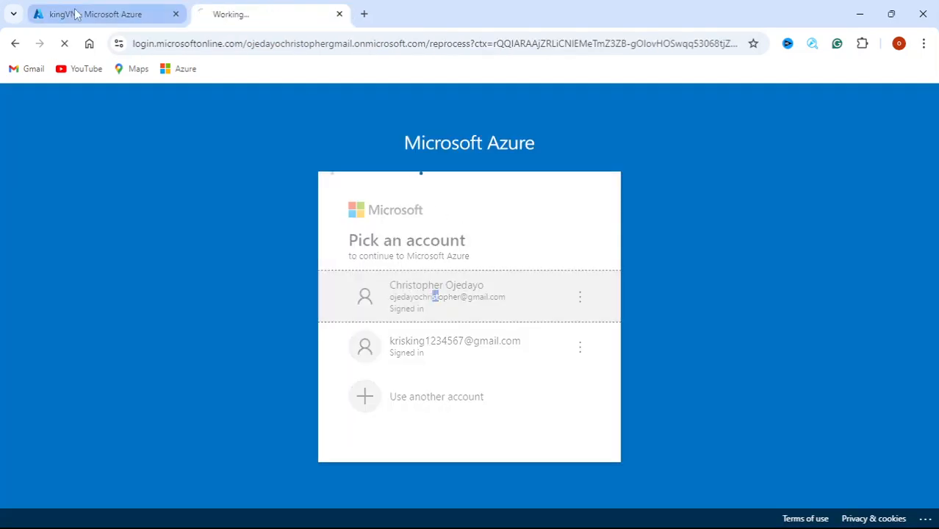
pyautogui.click(77, 14)
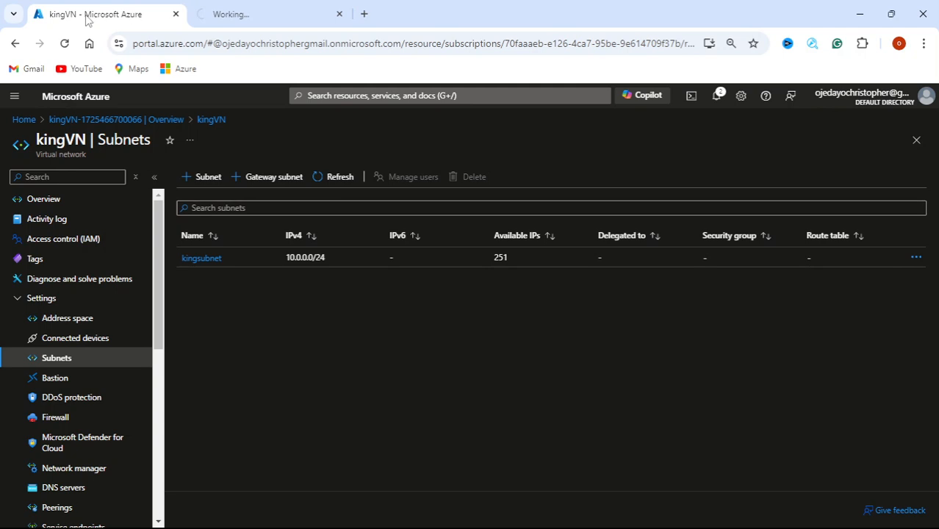
pyautogui.click(439, 97)
pyautogui.write('virt')
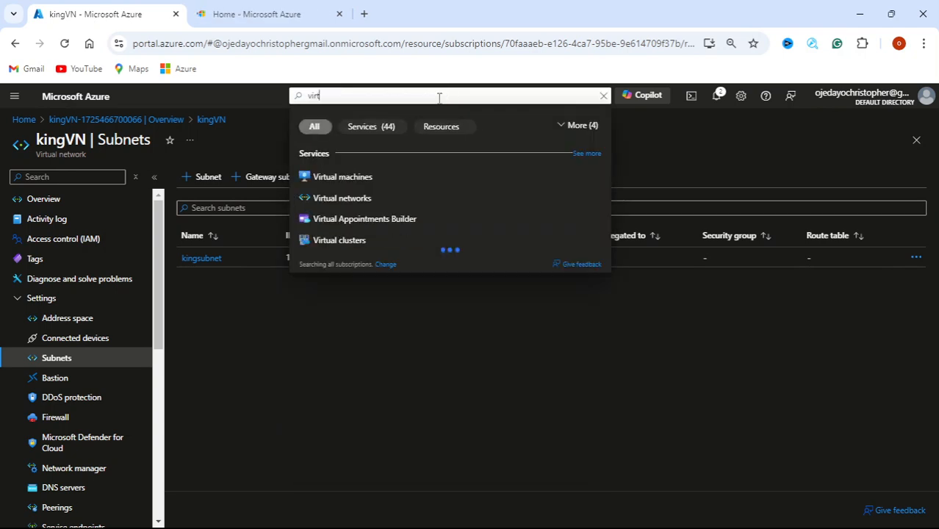
pyautogui.click(342, 177)
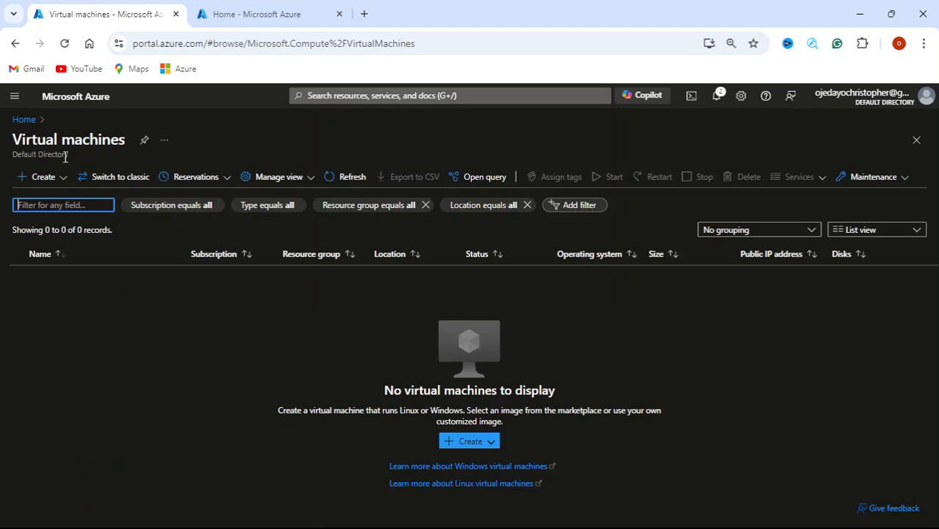
# On the home tab, search 'asg' and open a new application security group form
pyautogui.click(268, 16)
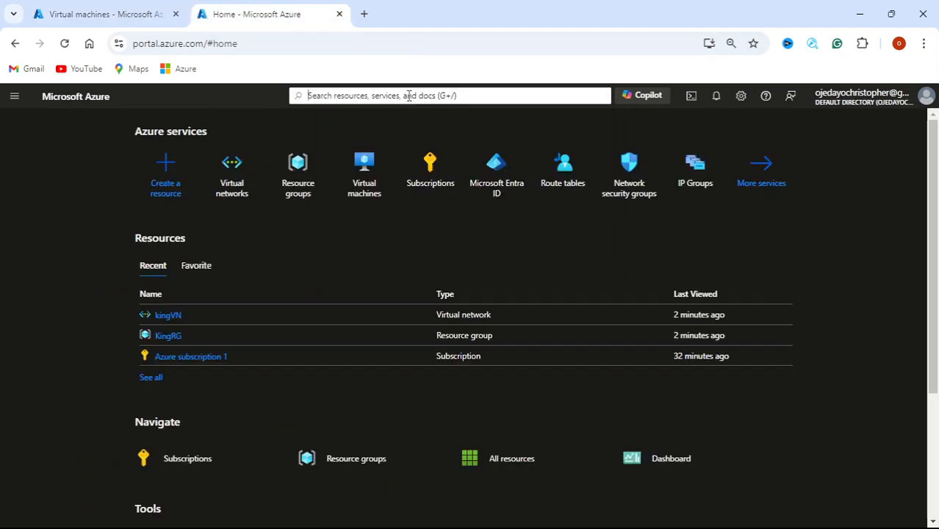
pyautogui.click(408, 95)
pyautogui.write('asg')
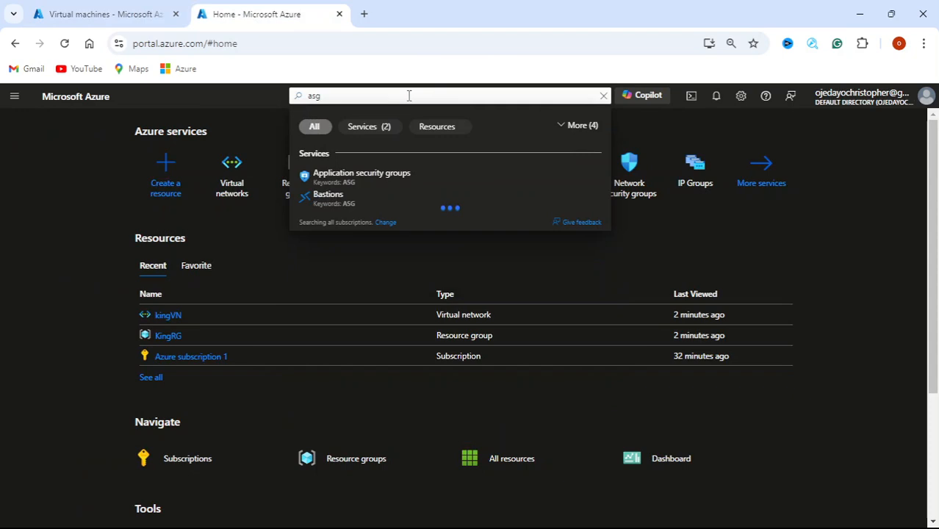
pyautogui.click(377, 182)
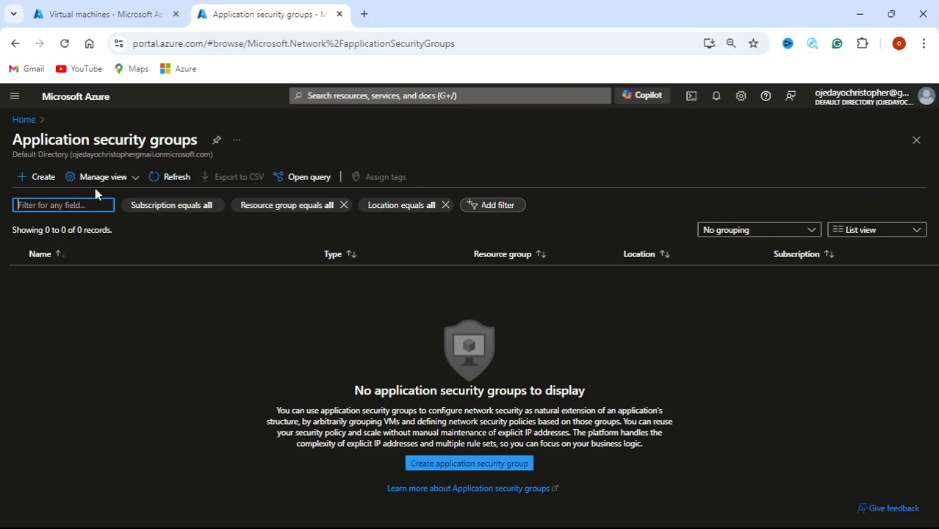
pyautogui.click(490, 463)
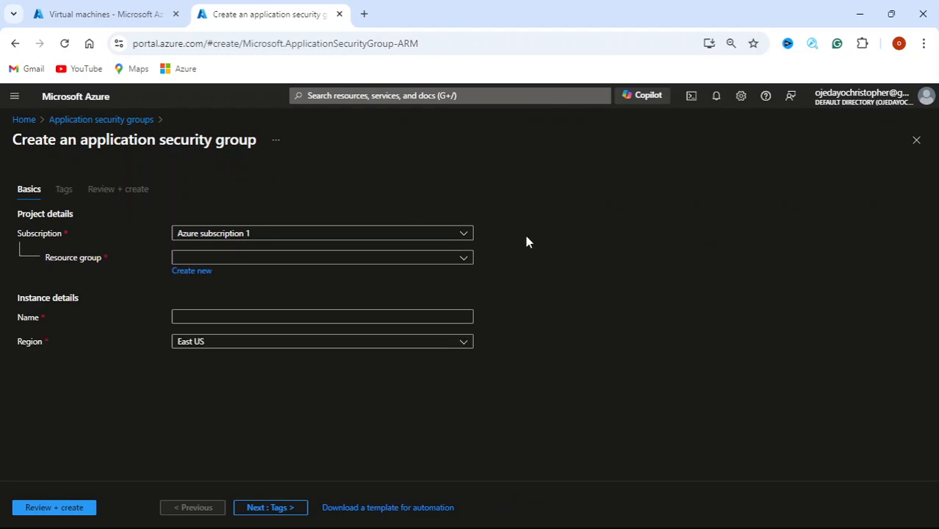
# Create application security group kingASG in KingRG under Azure subscription 1
pyautogui.click(474, 241)
pyautogui.click(471, 239)
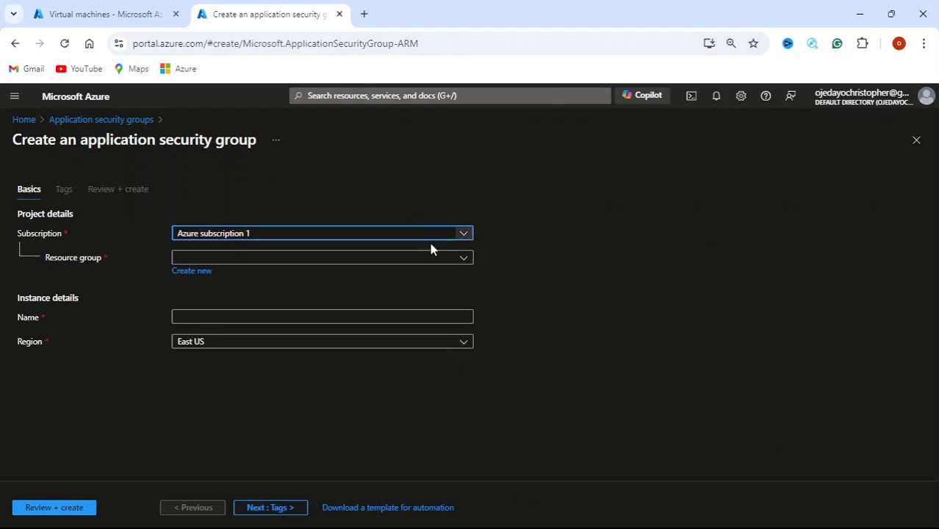
pyautogui.click(463, 258)
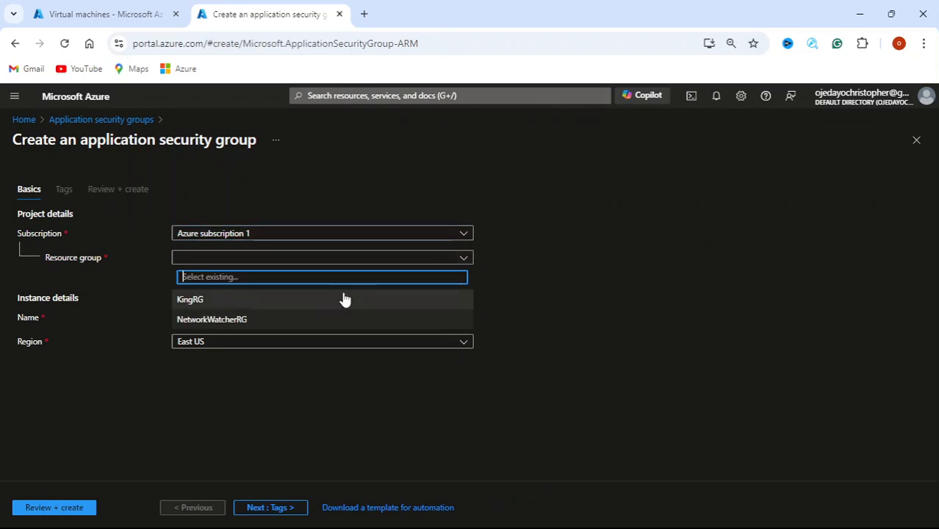
pyautogui.click(344, 301)
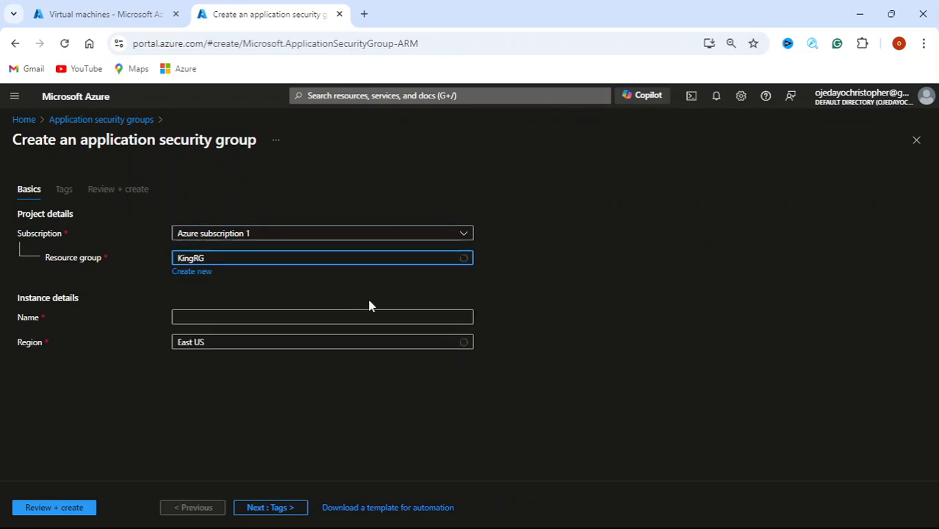
pyautogui.click(336, 316)
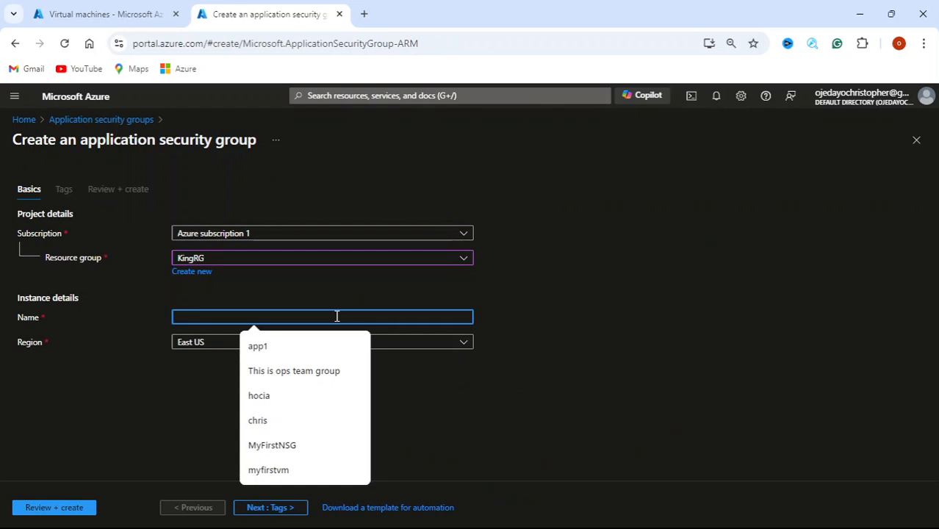
pyautogui.write('kingASG')
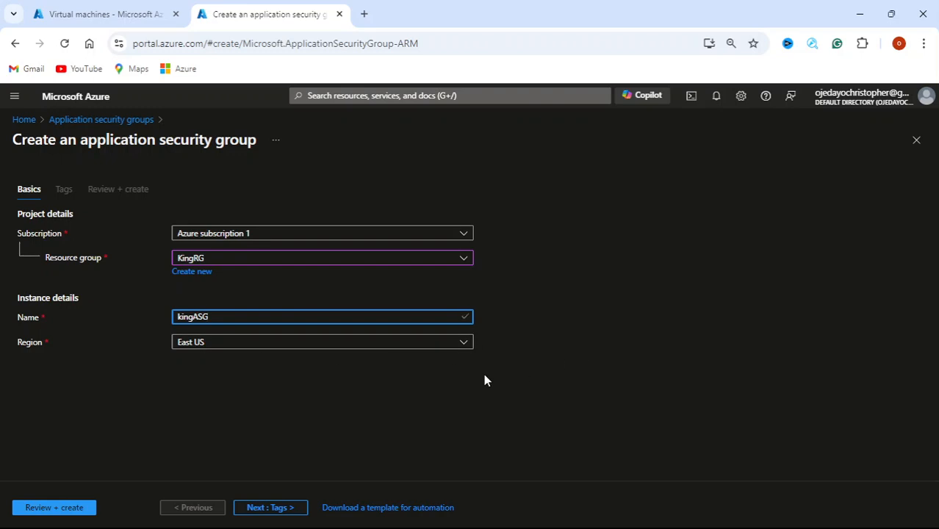
pyautogui.click(265, 512)
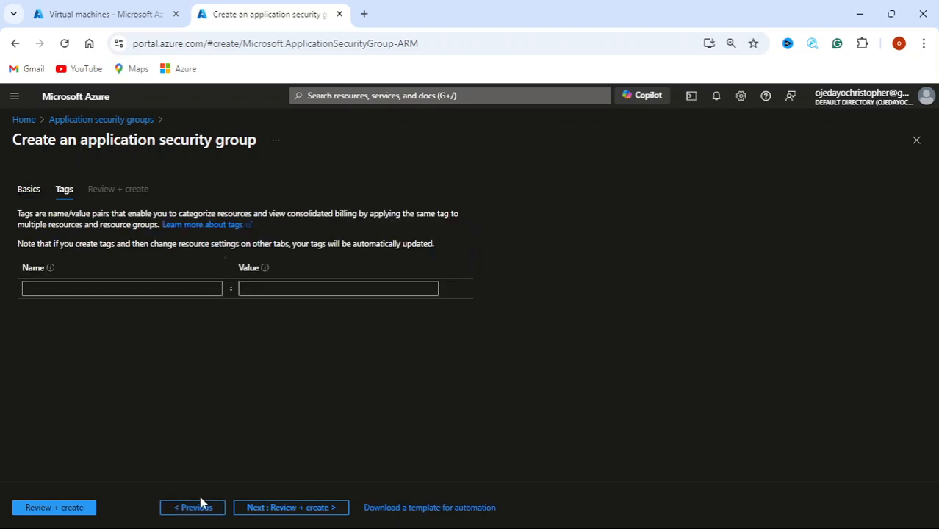
pyautogui.click(272, 509)
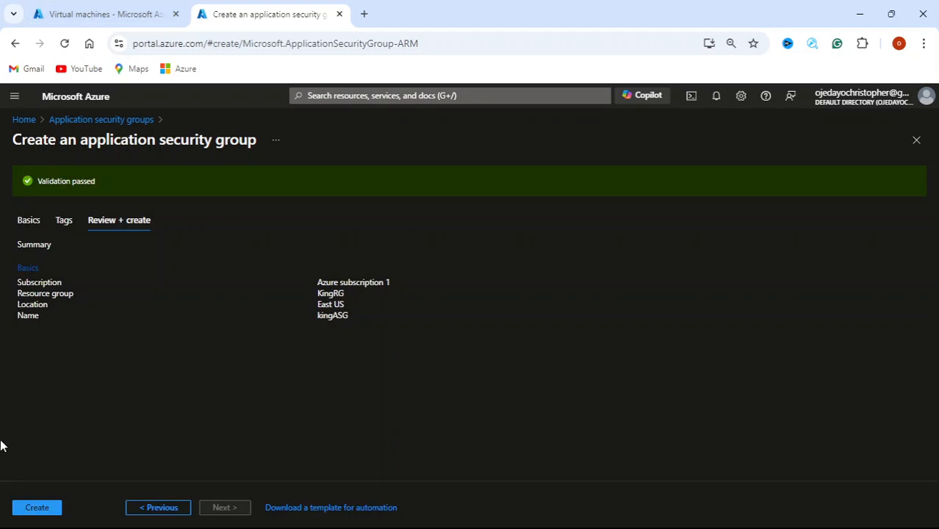
pyautogui.click(37, 507)
# Check the kingASG deployment, then open a fresh Azure virtual machine form from the VM list
pyautogui.click(98, 14)
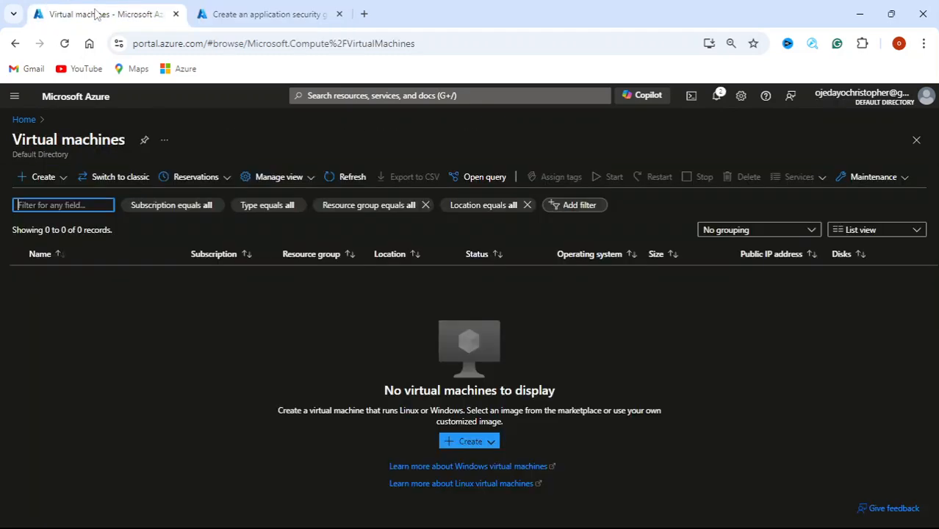
pyautogui.click(31, 176)
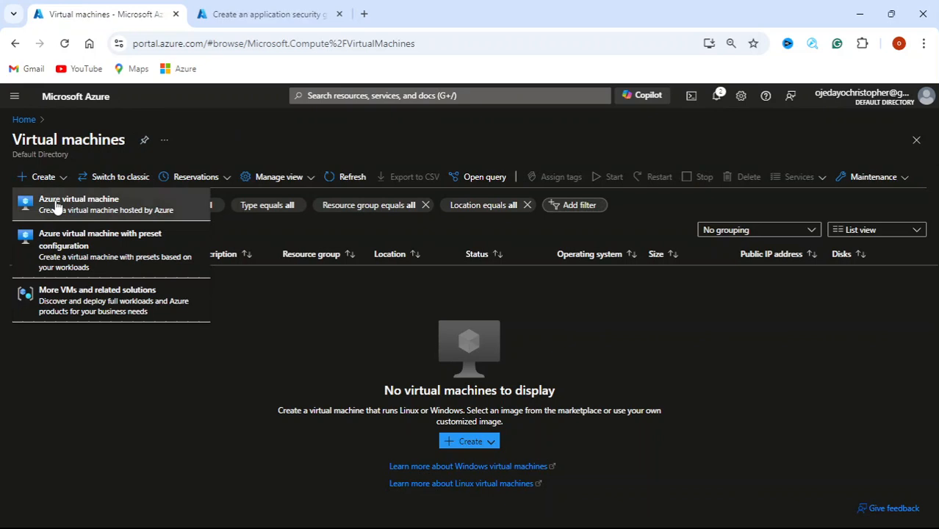
pyautogui.click(236, 9)
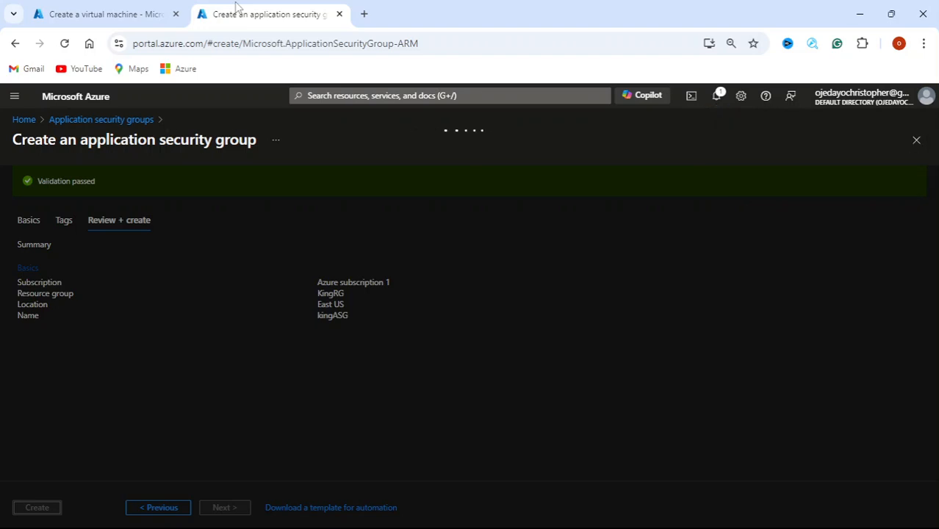
pyautogui.click(102, 14)
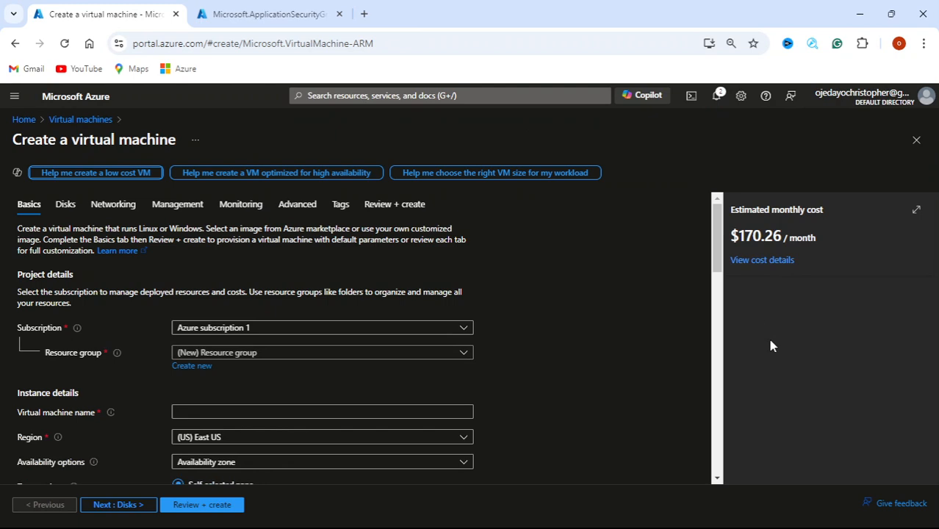
pyautogui.click(915, 142)
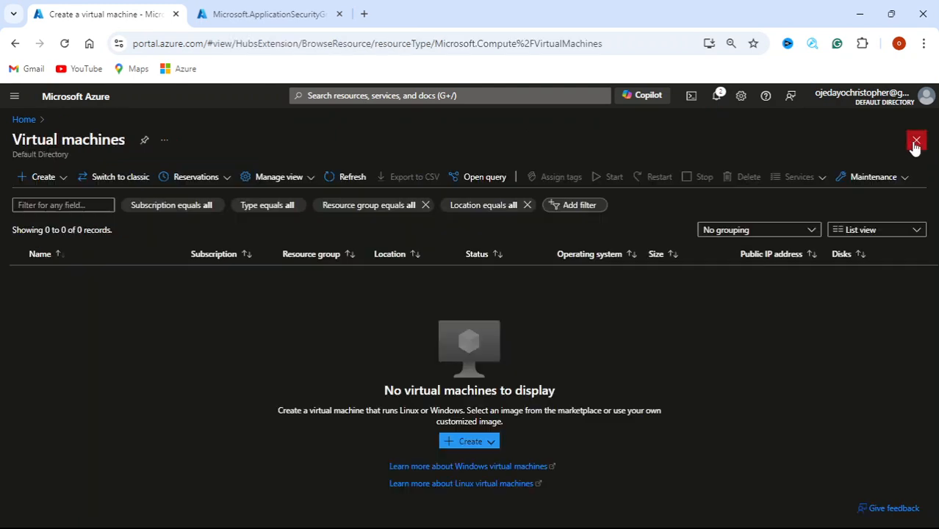
pyautogui.click(41, 177)
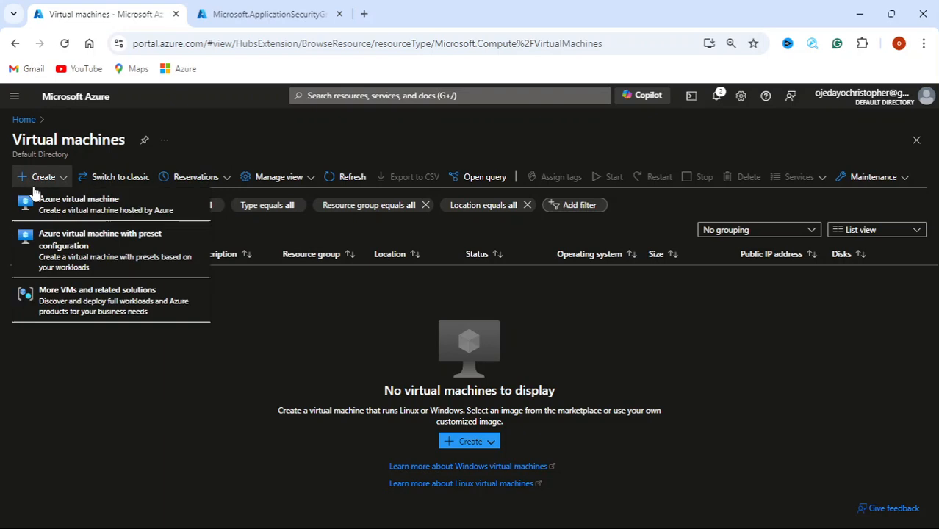
pyautogui.click(68, 208)
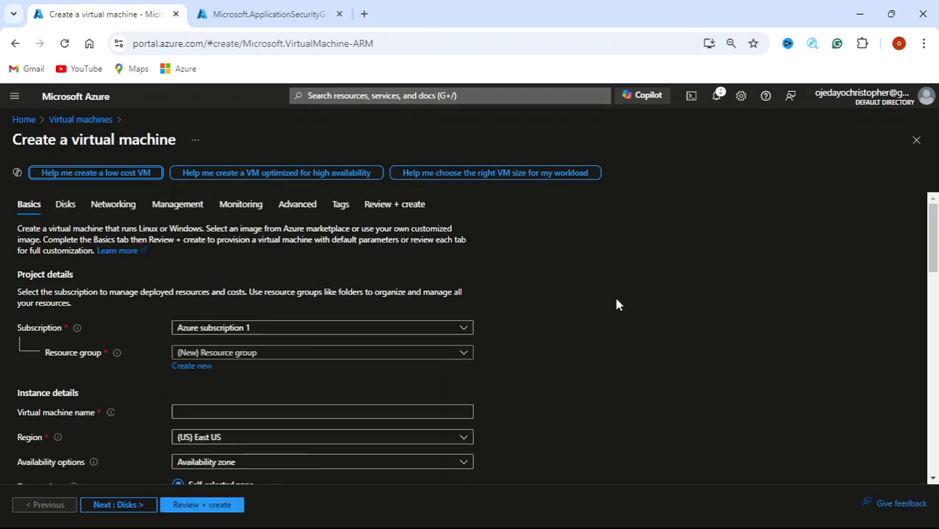
pyautogui.scroll(-3, 614, 298)
# Place the new VM in resource group KingRG and name it kingvm
pyautogui.scroll(1, 613, 298)
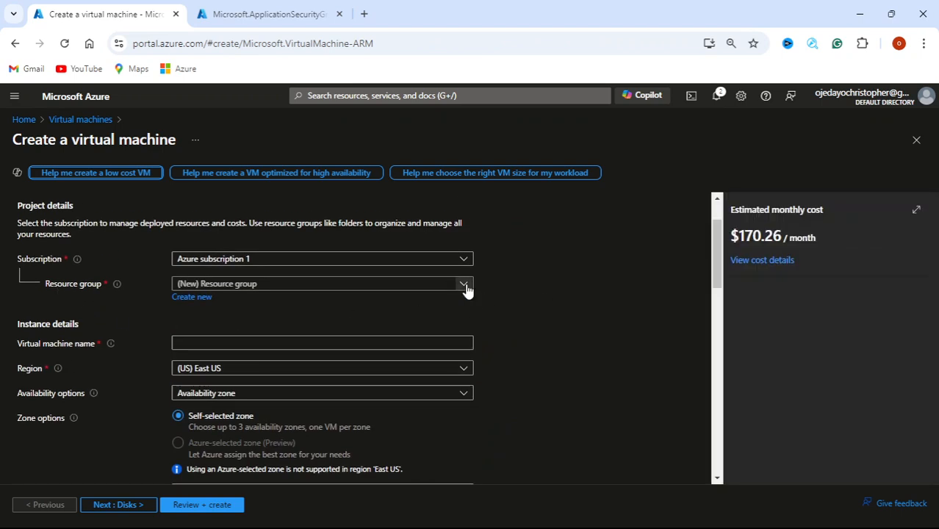
pyautogui.click(466, 291)
pyautogui.click(355, 329)
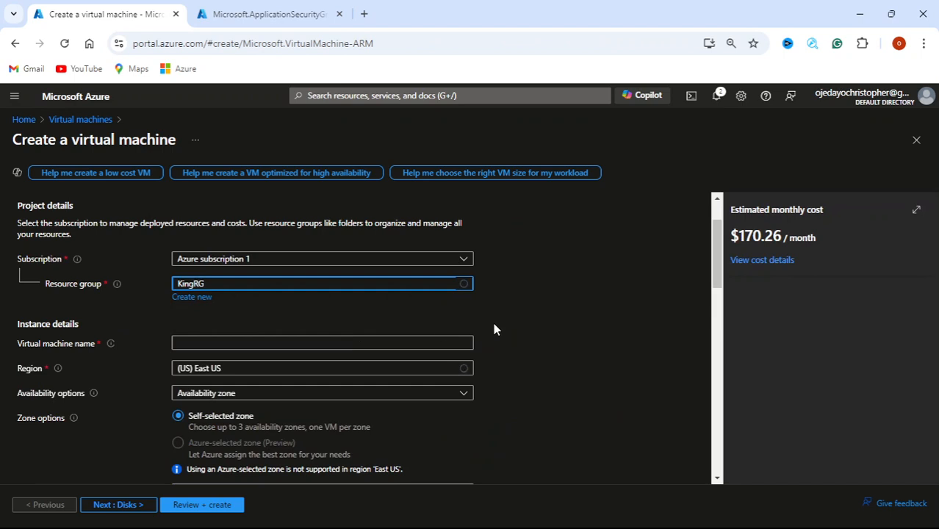
pyautogui.scroll(-1, 510, 328)
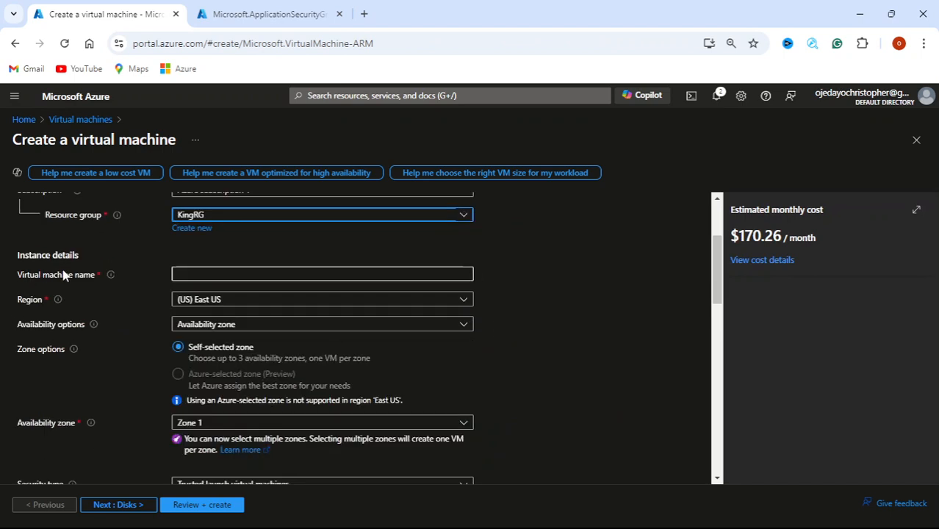
pyautogui.click(225, 275)
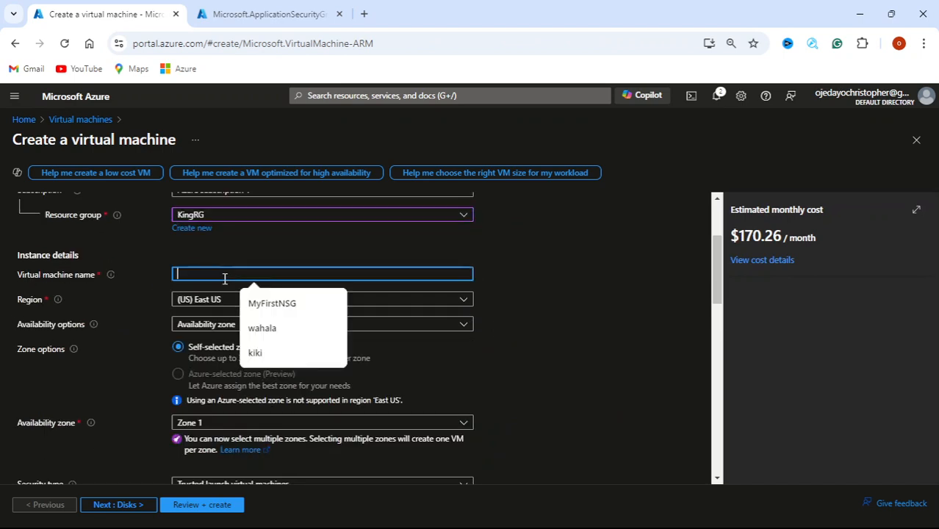
pyautogui.write('king')
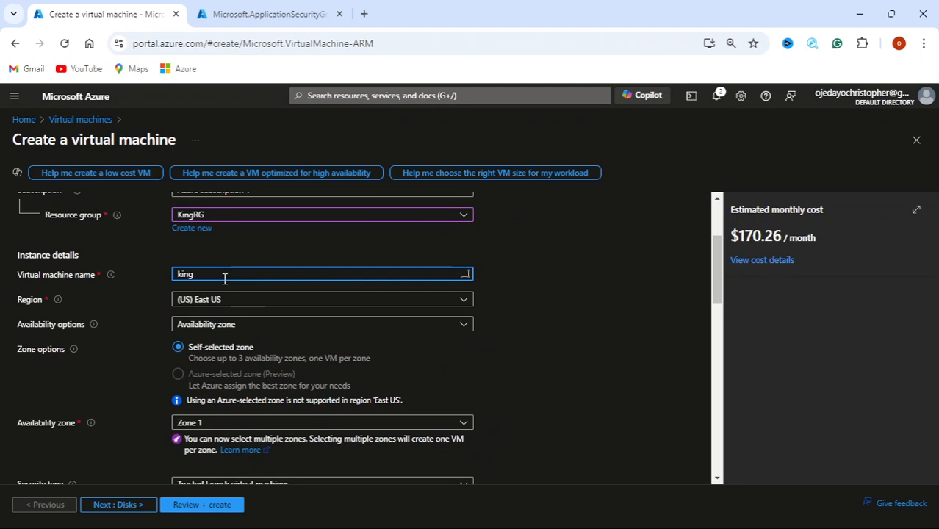
pyautogui.write('vm')
# Review the image list, keeping Ubuntu Server 22.04 LTS unchanged
pyautogui.scroll(-4, 518, 331)
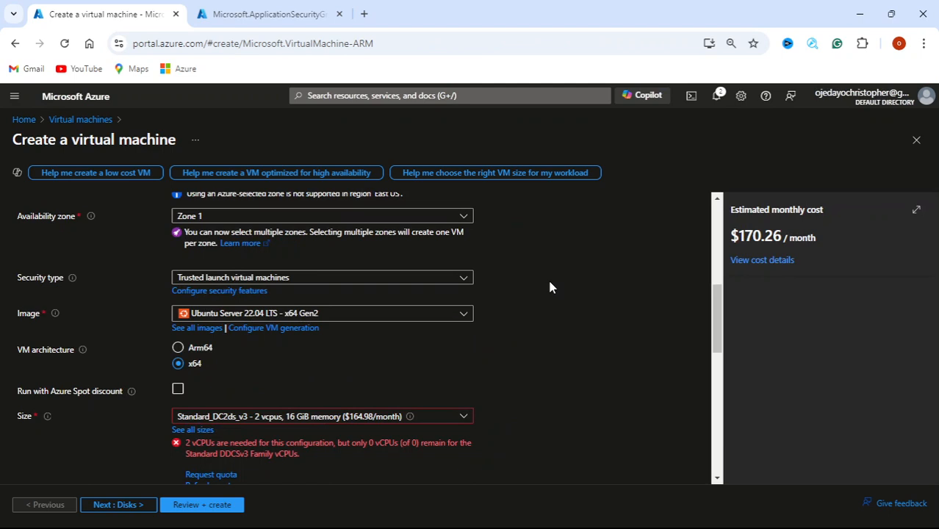
pyautogui.scroll(1, 550, 287)
pyautogui.scroll(-2, 550, 287)
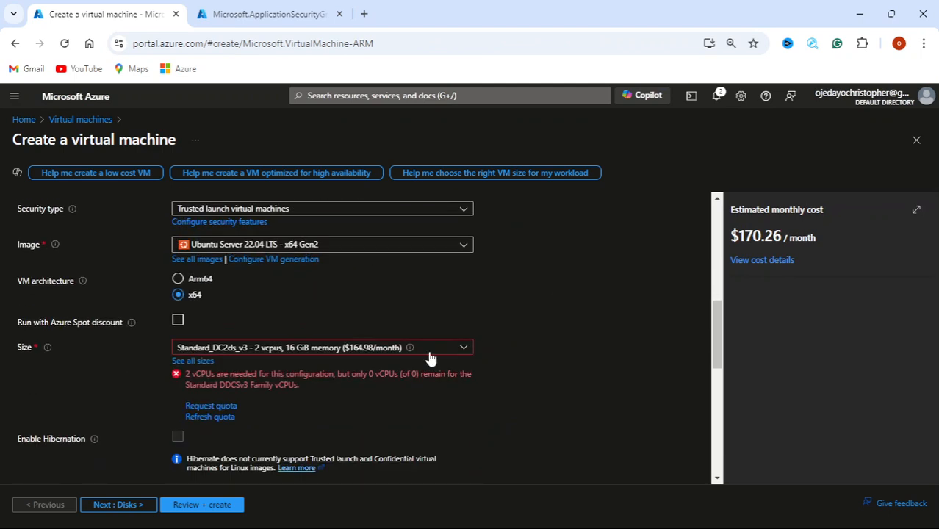
pyautogui.scroll(2, 514, 312)
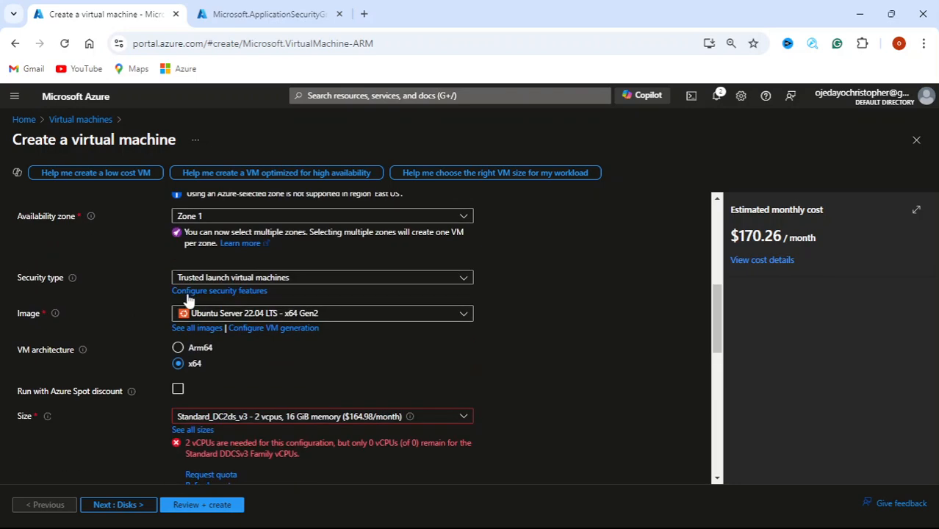
pyautogui.click(468, 320)
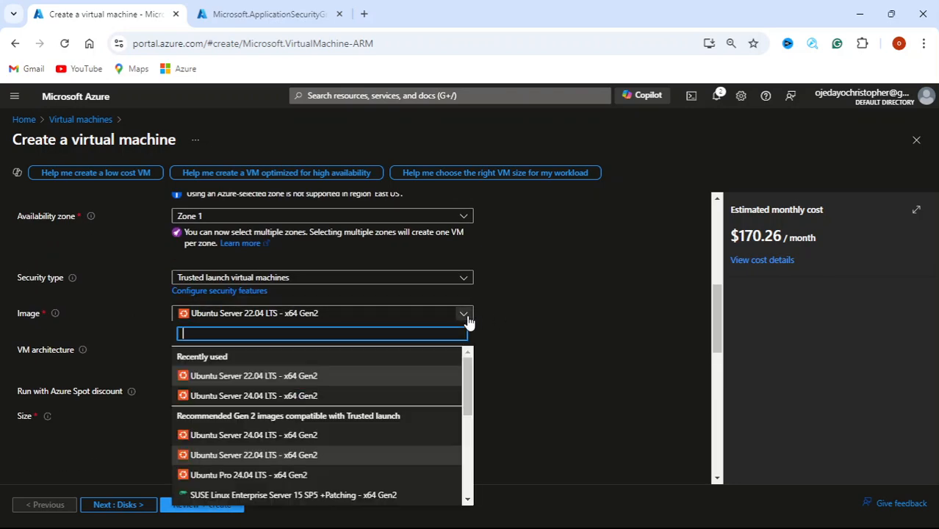
pyautogui.click(602, 351)
pyautogui.scroll(-1, 602, 352)
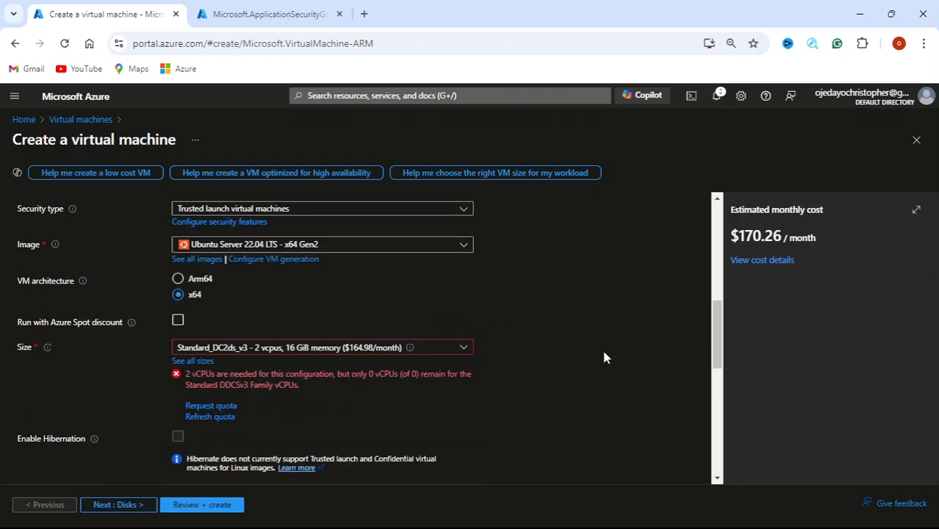
pyautogui.scroll(-1, 603, 357)
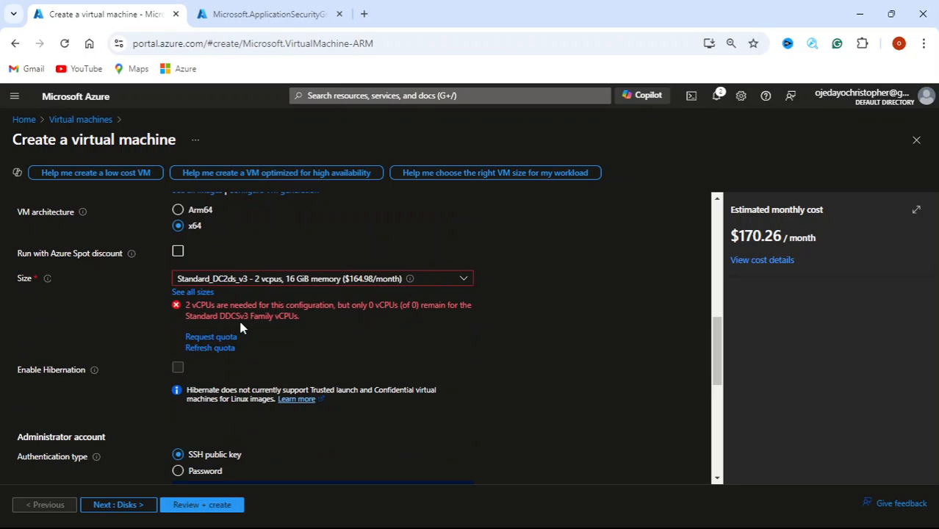
# Resize the VM to Standard_DS1_v2 (1 vCPU, 3.5 GiB), bringing the estimate to $58.57/month
pyautogui.click(192, 291)
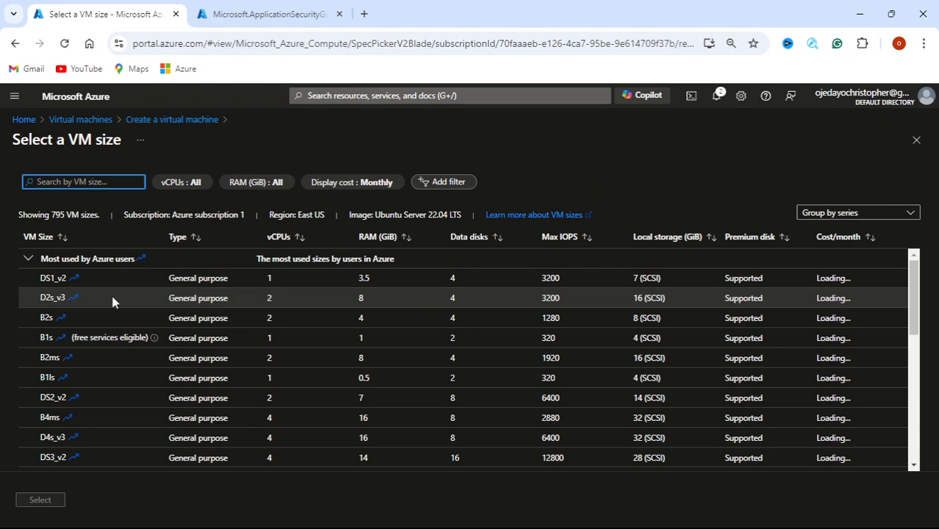
pyautogui.click(426, 279)
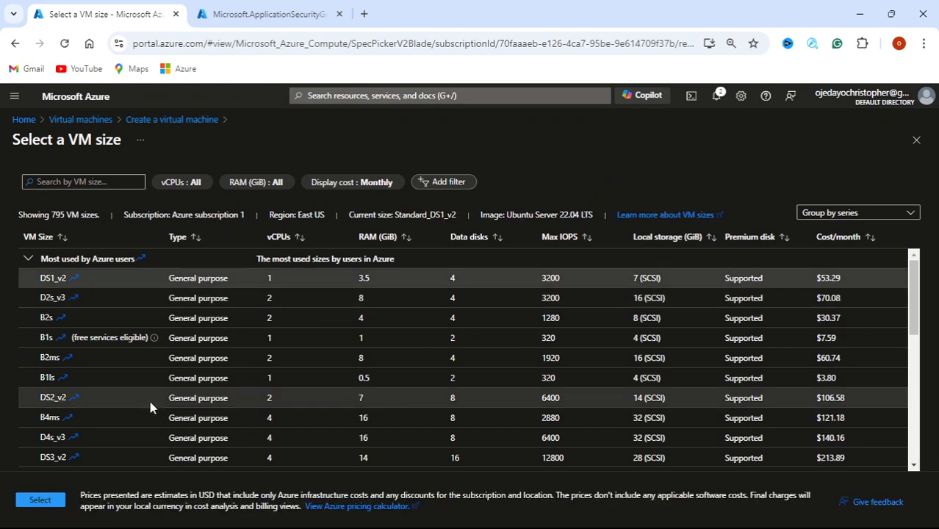
pyautogui.click(31, 501)
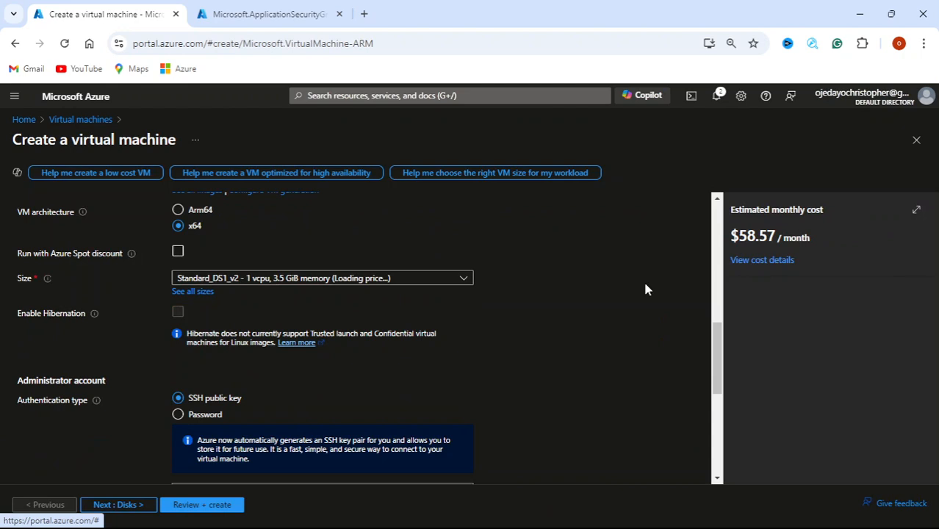
# Switch authentication to password and set the administrator username to kingvm
pyautogui.scroll(-1, 591, 298)
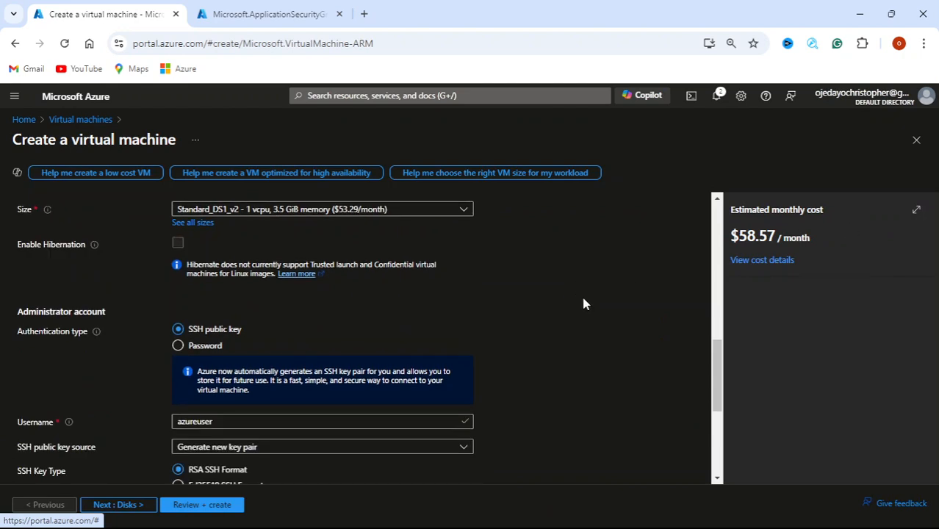
pyautogui.scroll(-1, 595, 307)
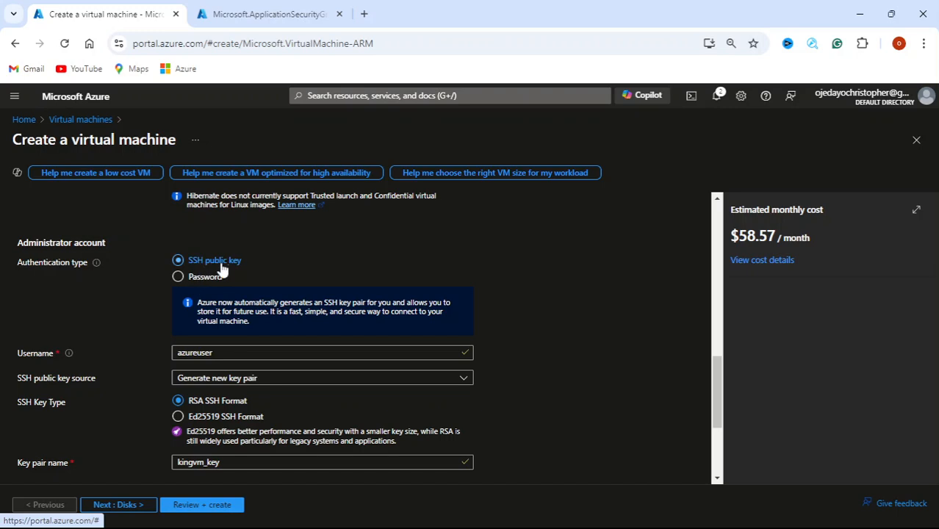
pyautogui.click(177, 277)
pyautogui.click(287, 306)
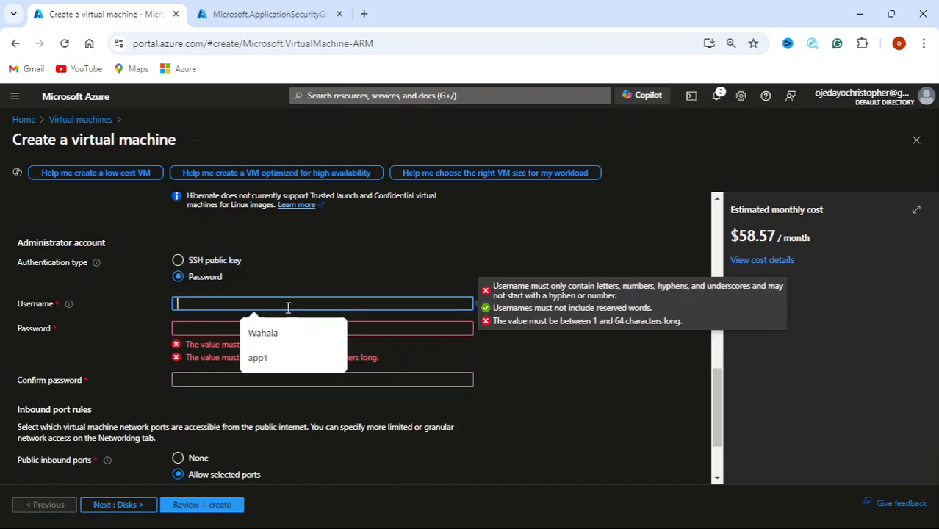
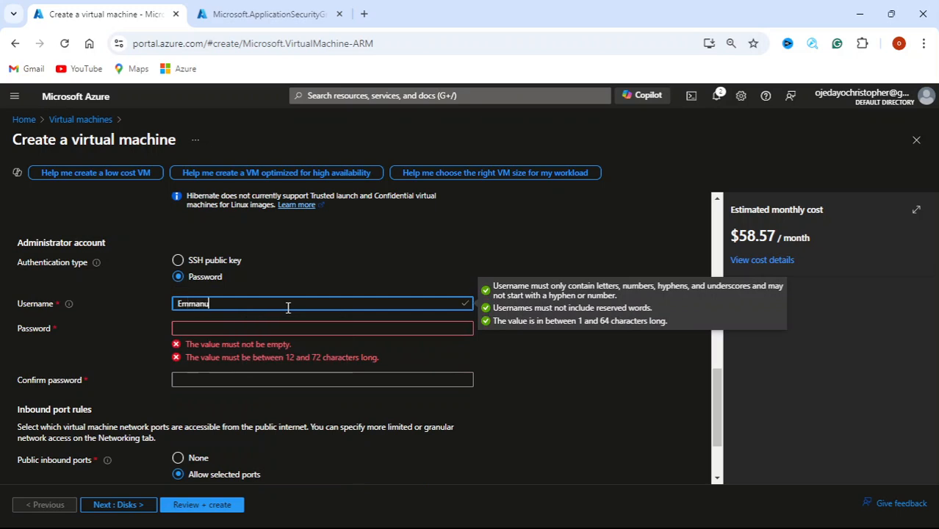
pyautogui.click(280, 325)
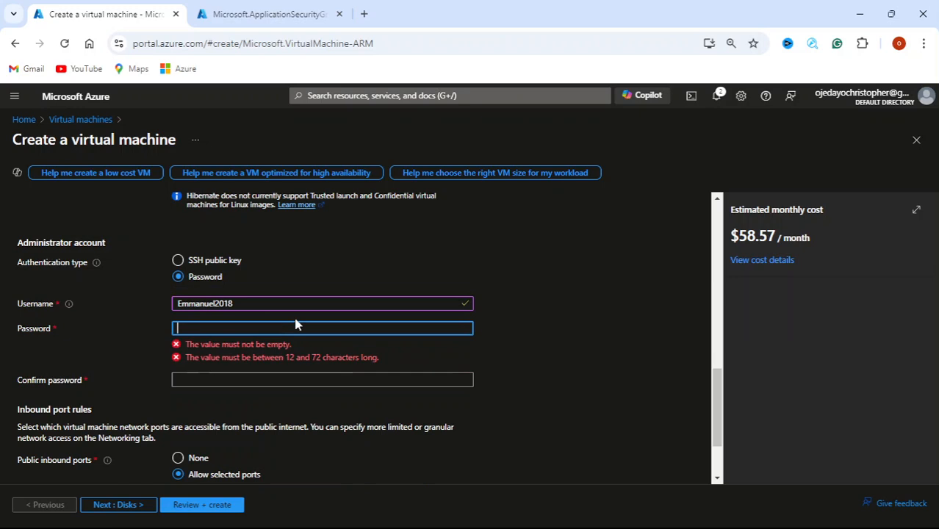
pyautogui.click(299, 308)
pyautogui.press('BackSpace')
pyautogui.press('BackSpace')
pyautogui.press('BackSpace')
pyautogui.press('BackSpace')
pyautogui.press('BackSpace')
pyautogui.press('BackSpace')
pyautogui.press('BackSpace')
pyautogui.press('BackSpace')
pyautogui.press('BackSpace')
pyautogui.press('BackSpace')
pyautogui.press('BackSpace')
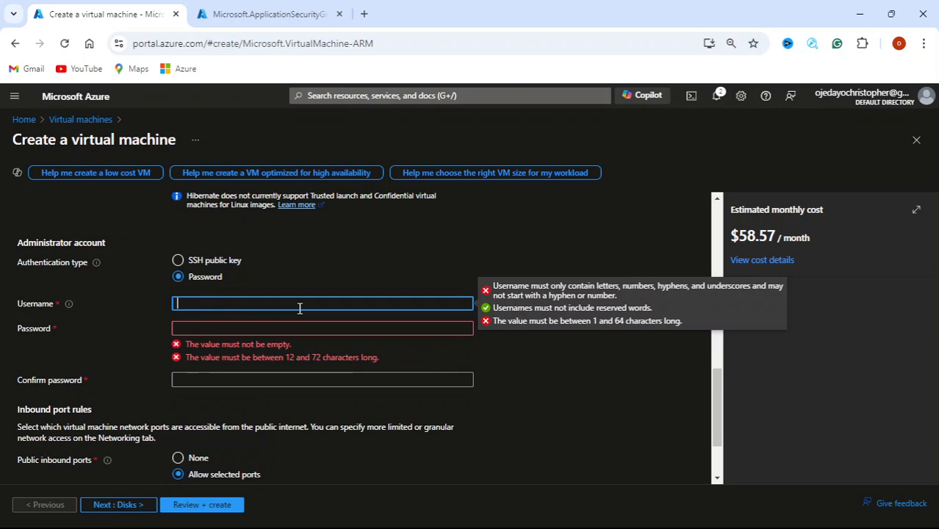
pyautogui.write('kingvm')
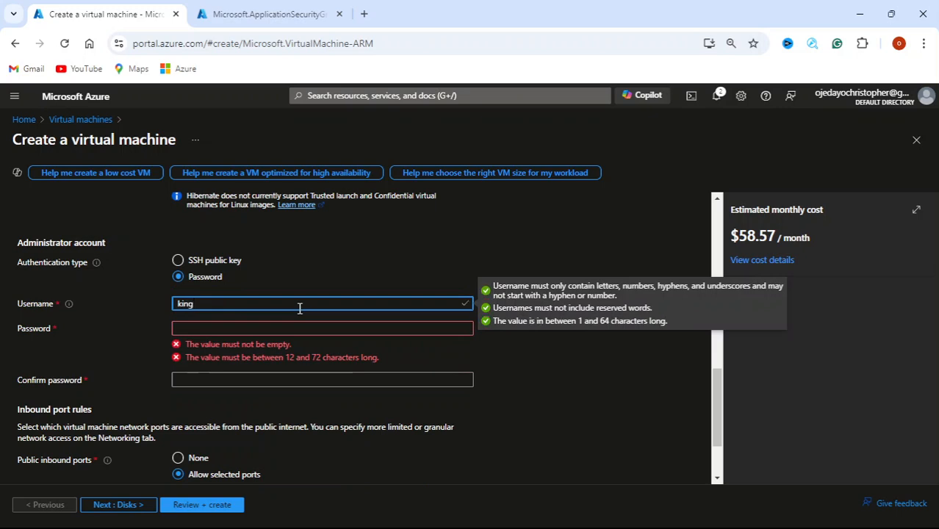
# Enter and confirm the administrator password, and set public inbound ports to None
pyautogui.click(282, 332)
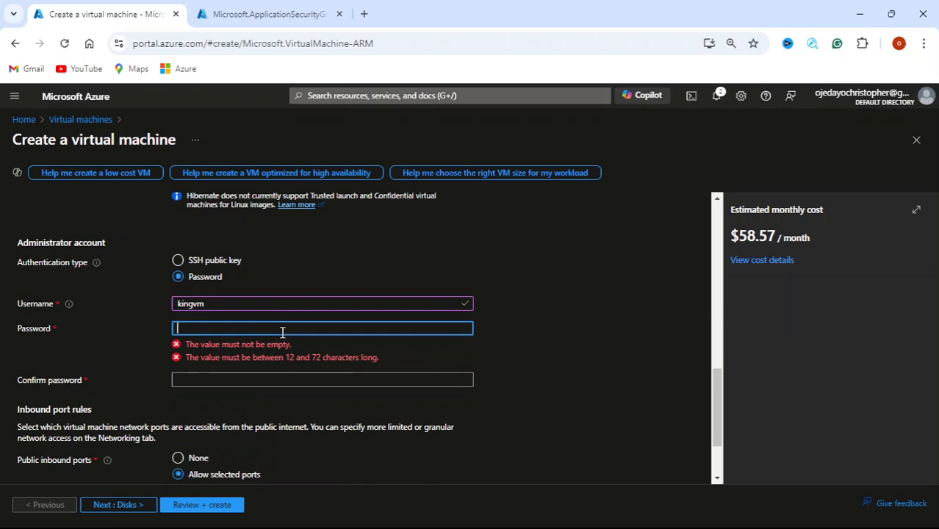
pyautogui.write('•••••••')
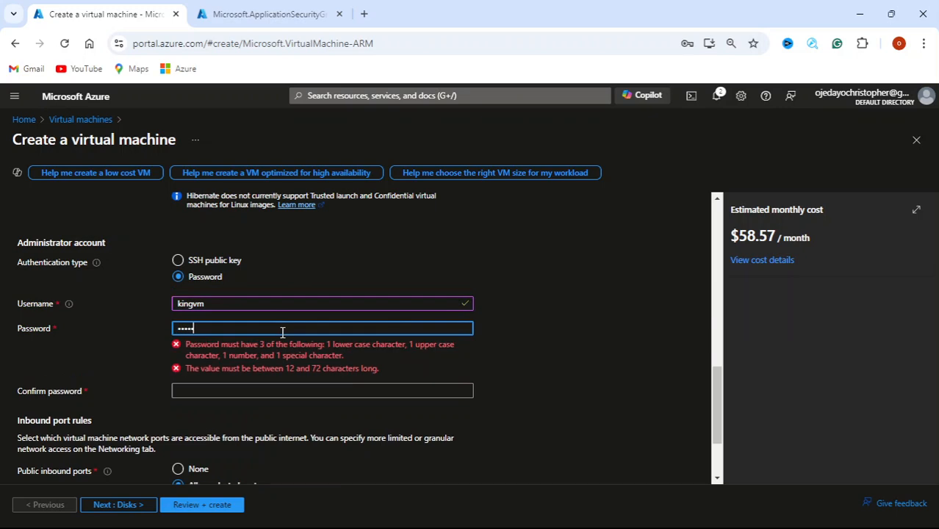
pyautogui.write('••••')
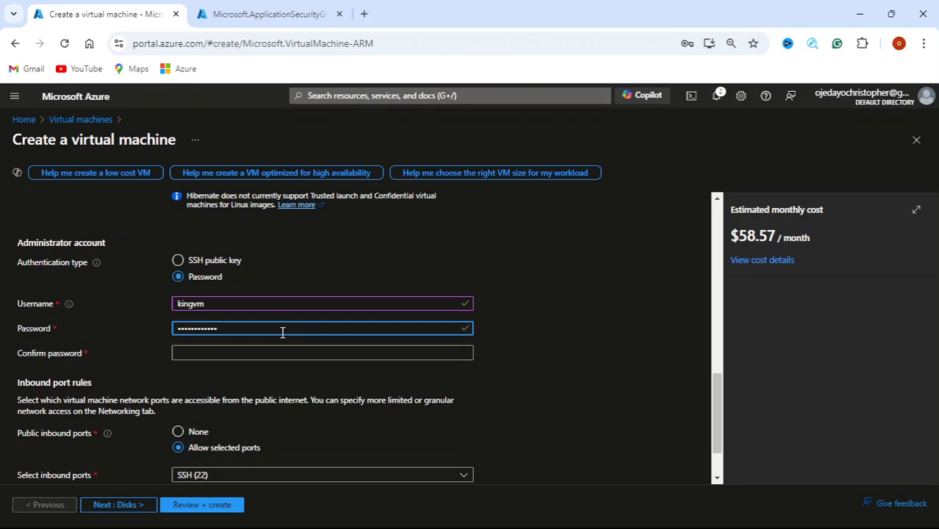
pyautogui.click(258, 354)
pyautogui.write('•')
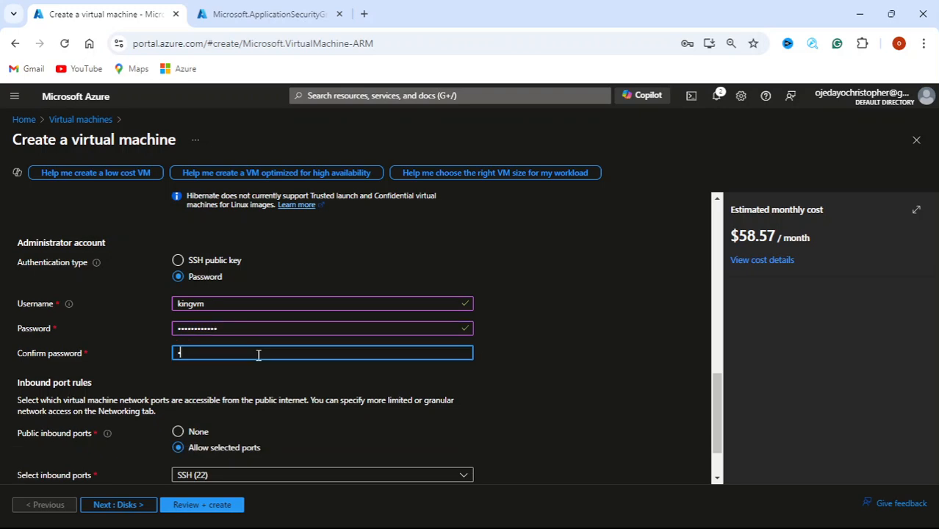
pyautogui.write('••••')
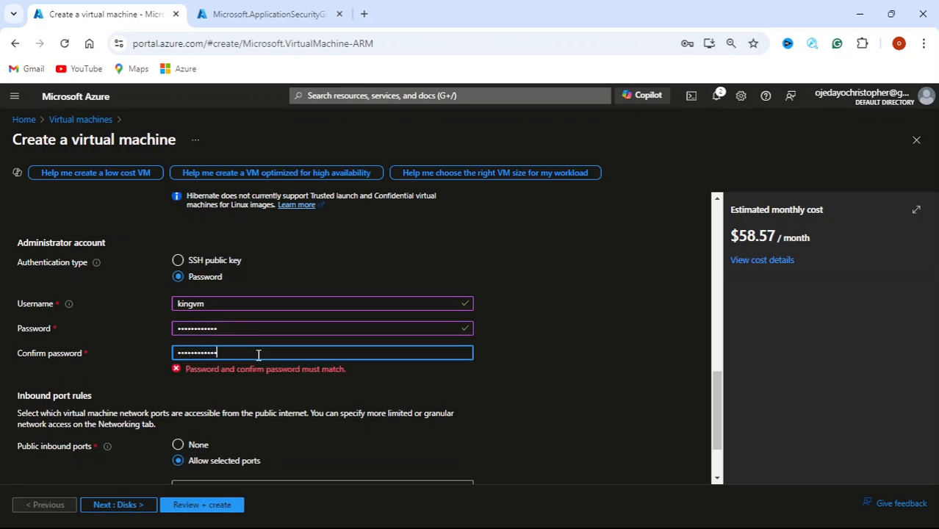
pyautogui.scroll(-1, 551, 353)
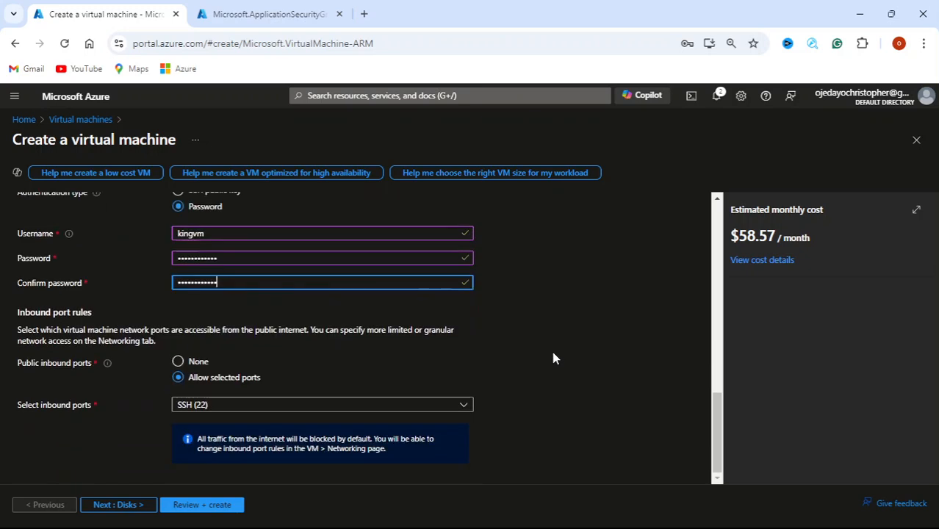
pyautogui.click(178, 361)
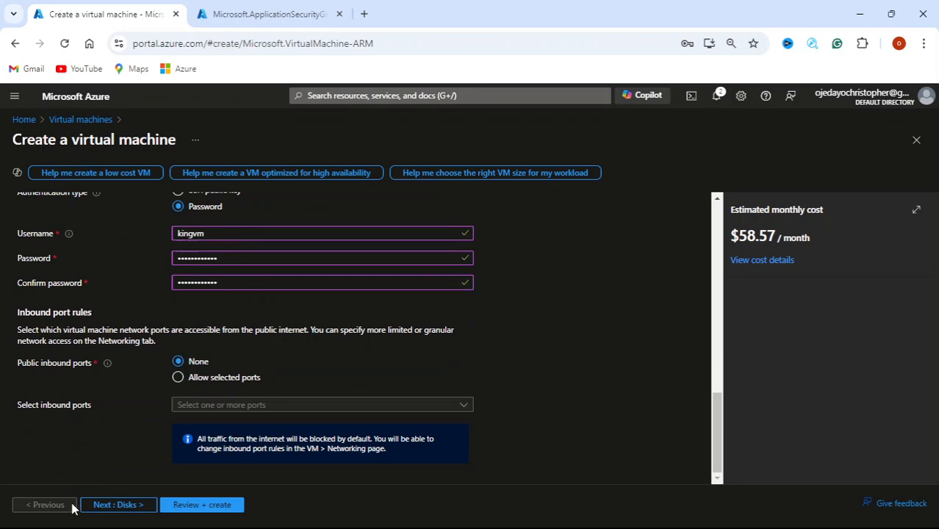
# Move past the Disks settings to the Networking settings
pyautogui.click(100, 506)
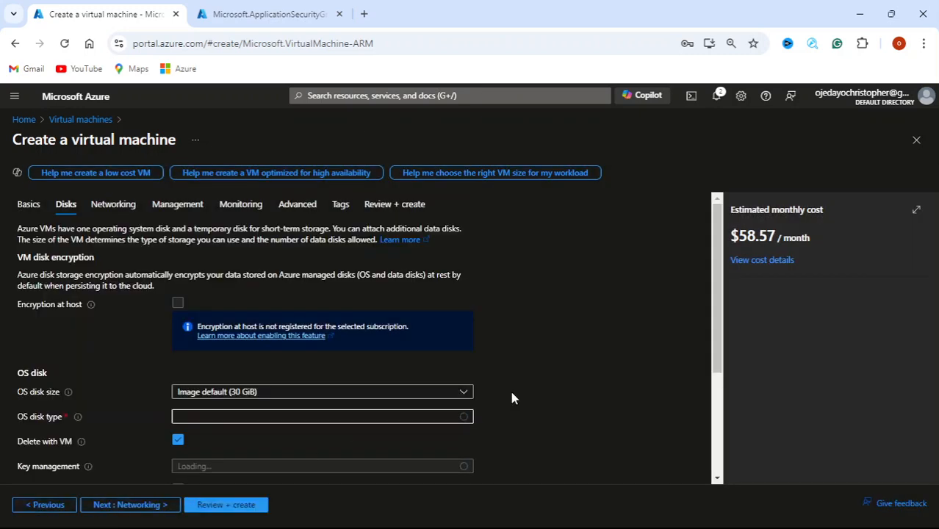
pyautogui.scroll(-3, 538, 372)
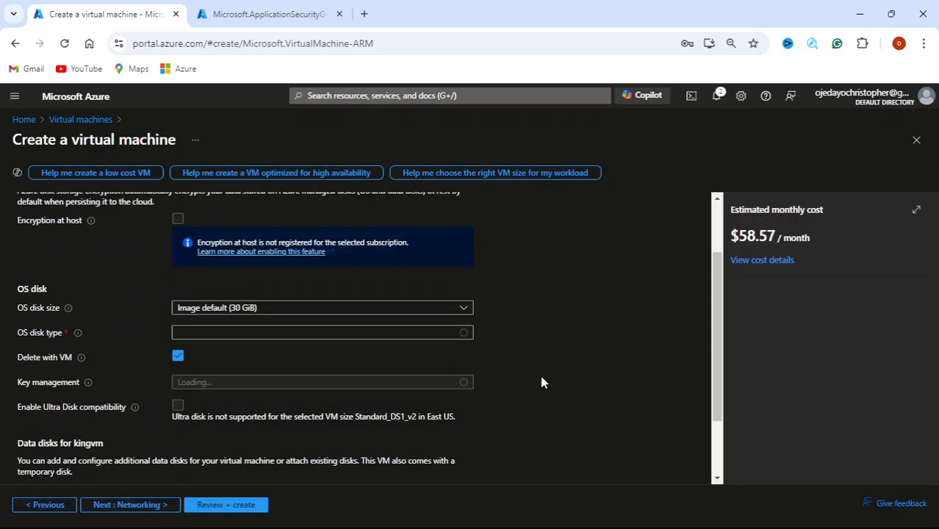
pyautogui.click(135, 505)
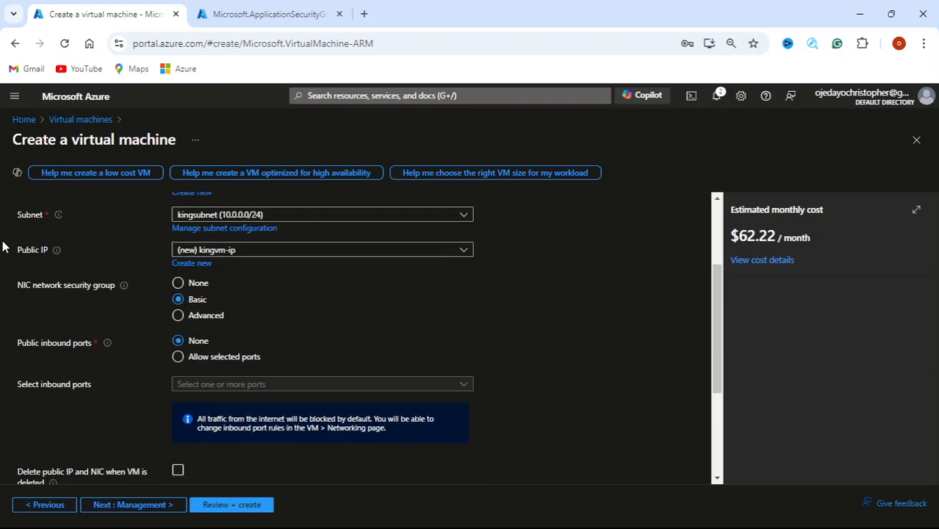
# Keep the new kingvm-ip public IP and delete the public IP and NIC with the VM
pyautogui.click(464, 252)
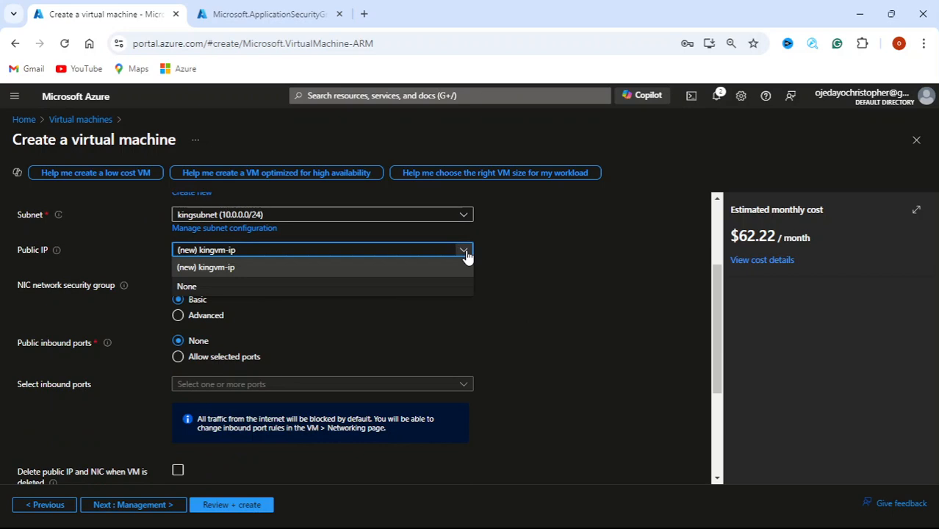
pyautogui.click(464, 253)
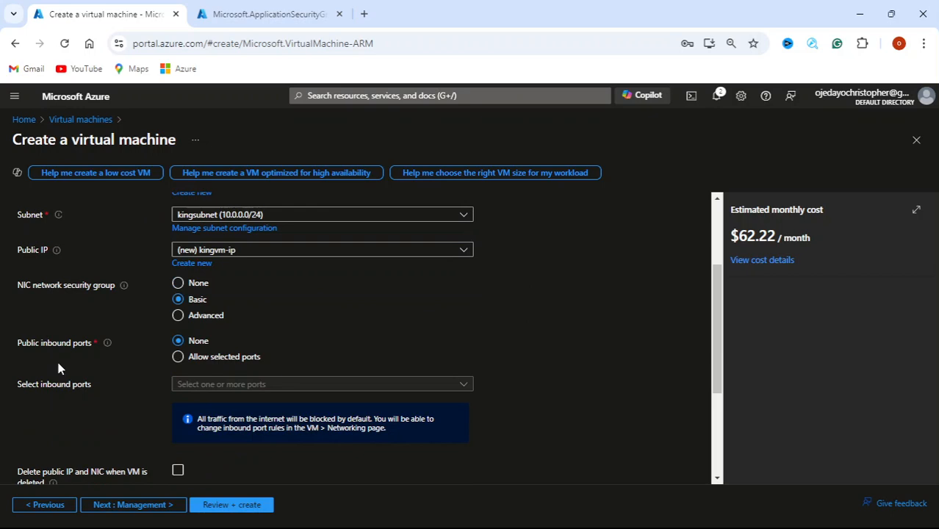
pyautogui.scroll(-1, 341, 339)
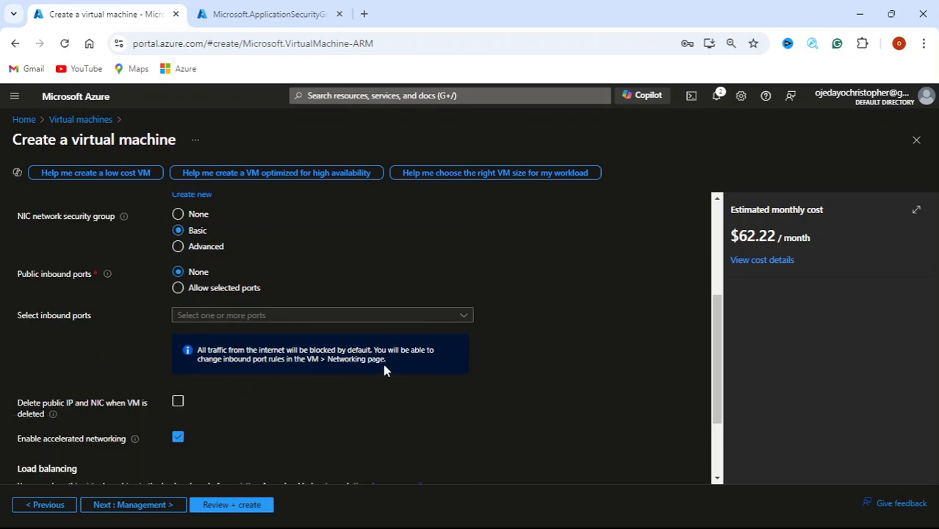
pyautogui.scroll(-1, 383, 369)
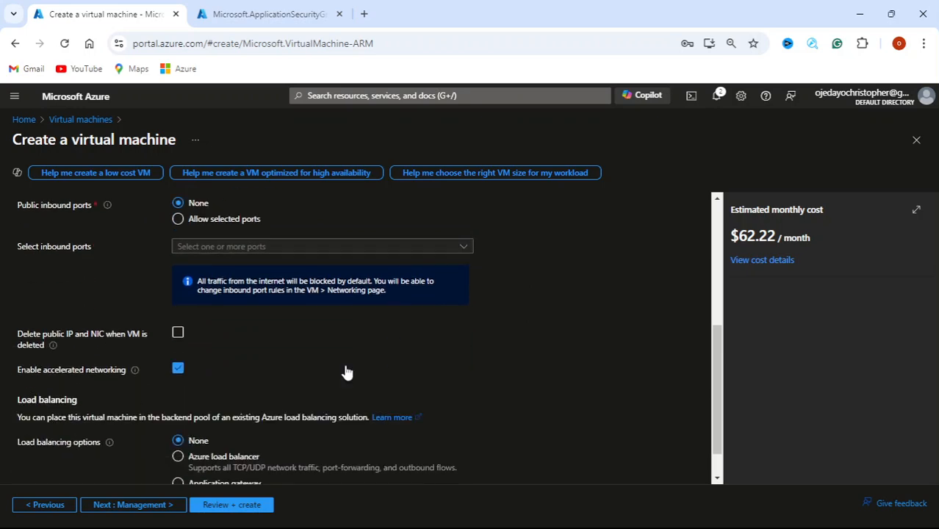
pyautogui.click(188, 334)
pyautogui.scroll(-1, 428, 341)
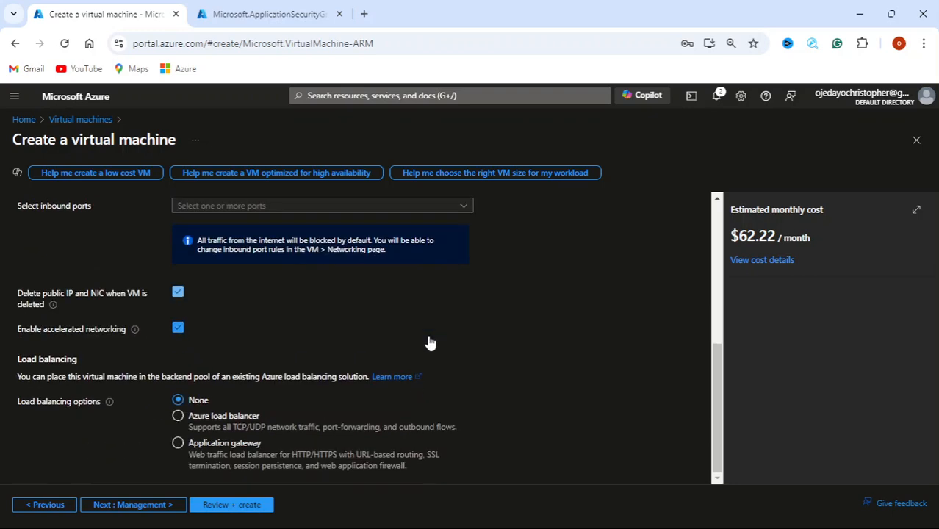
# Pass through Management, Monitoring and Advanced to Review + create, where validation passes at $62.22/month
pyautogui.click(134, 507)
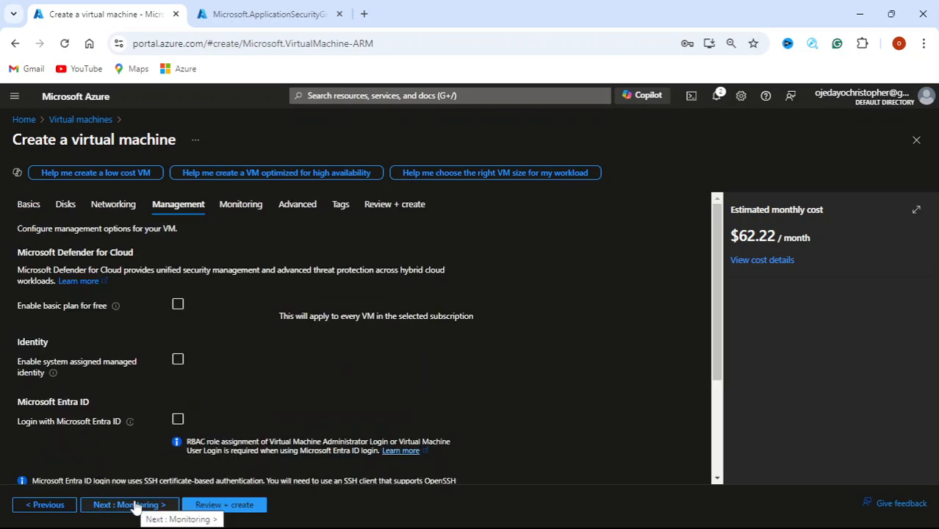
pyautogui.scroll(-1, 311, 387)
pyautogui.scroll(-1, 311, 386)
pyautogui.scroll(3, 310, 386)
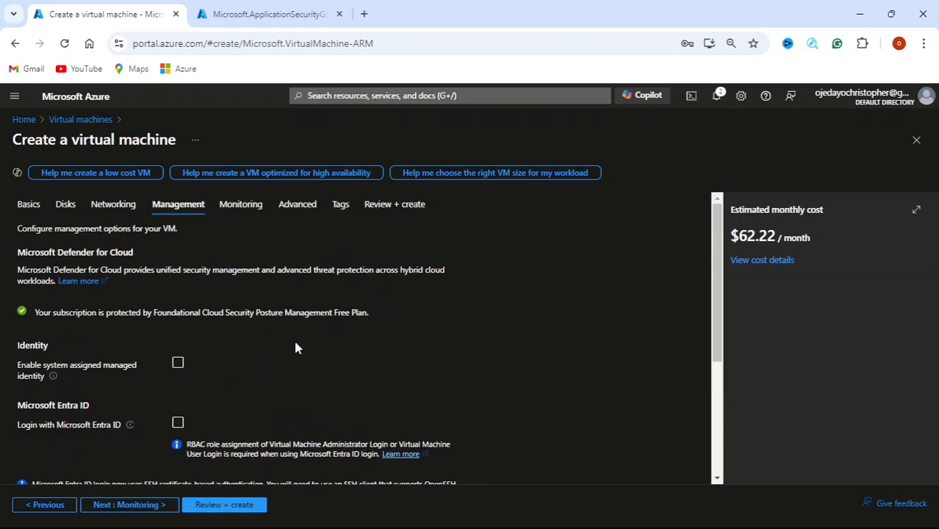
pyautogui.click(250, 213)
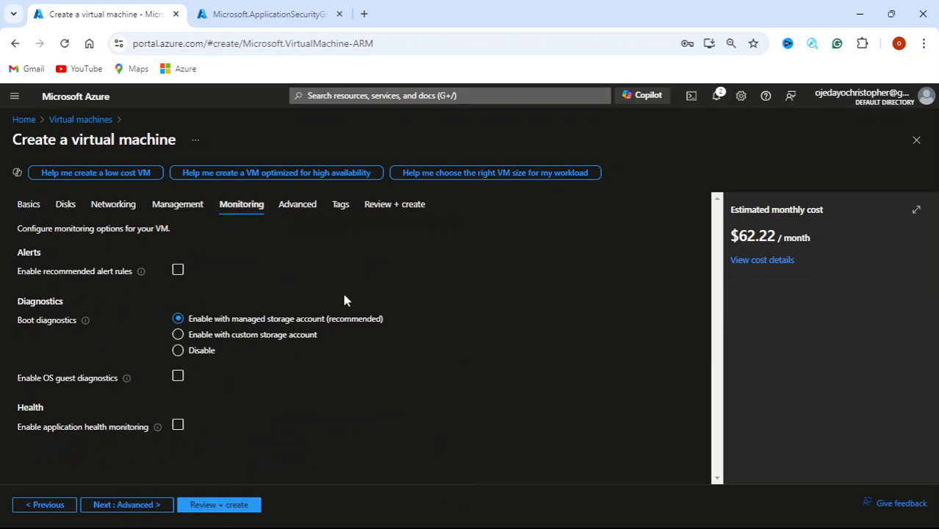
pyautogui.click(312, 211)
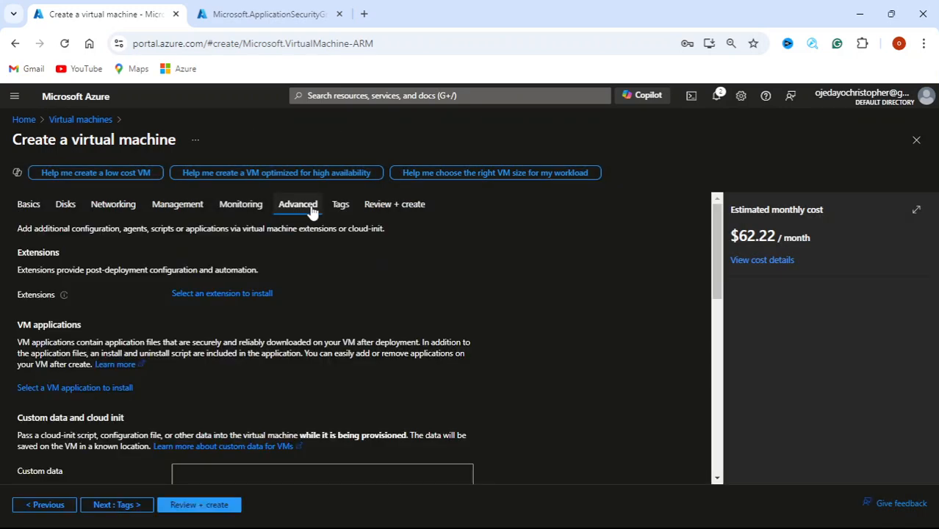
pyautogui.scroll(-10, 314, 250)
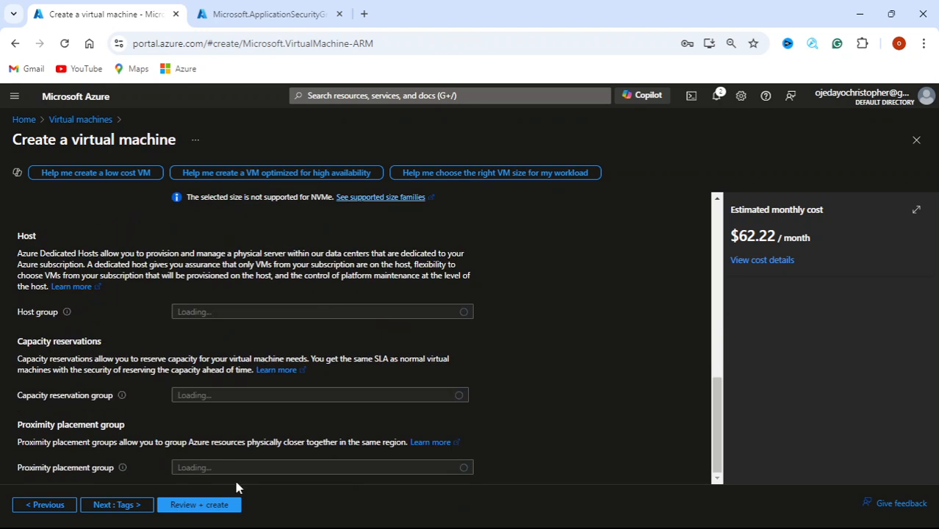
pyautogui.click(201, 507)
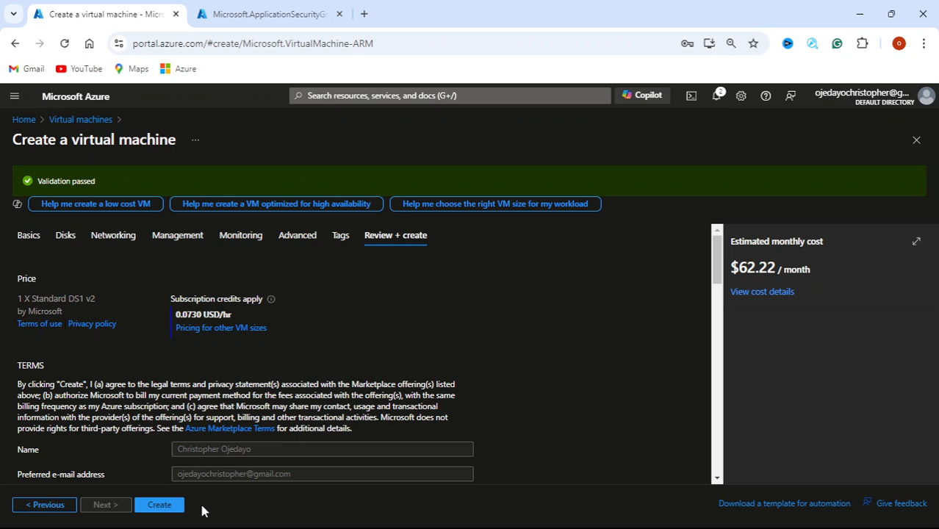
# Create the kingvm VM, go to the deployed resource, and open its Network settings
pyautogui.click(170, 514)
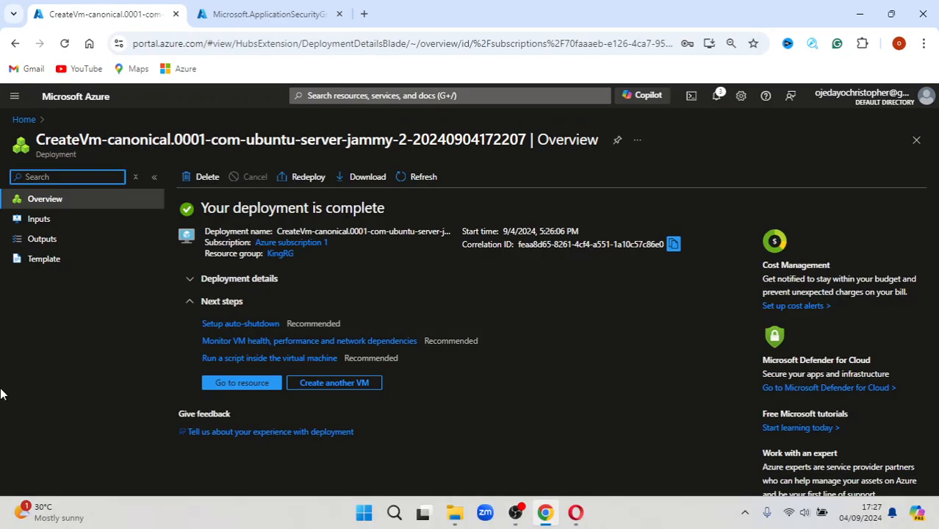
pyautogui.click(237, 383)
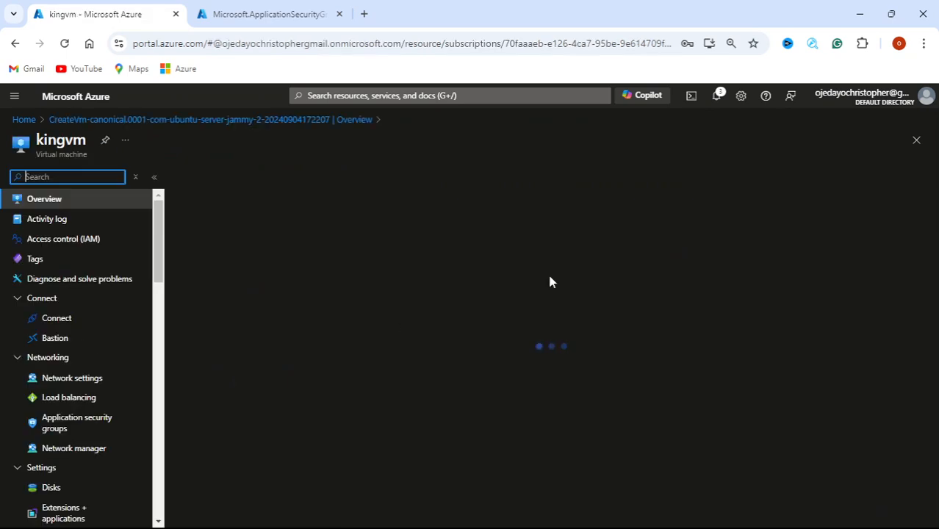
pyautogui.click(718, 96)
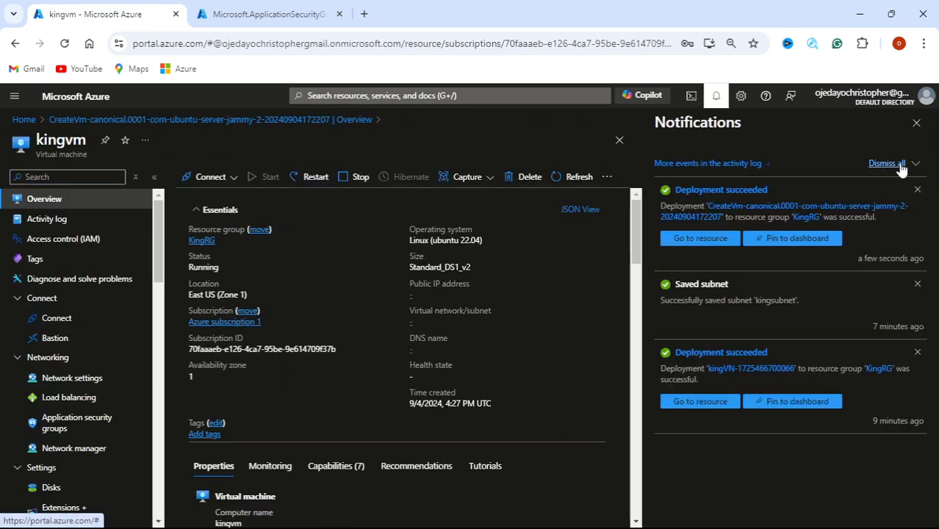
pyautogui.click(918, 124)
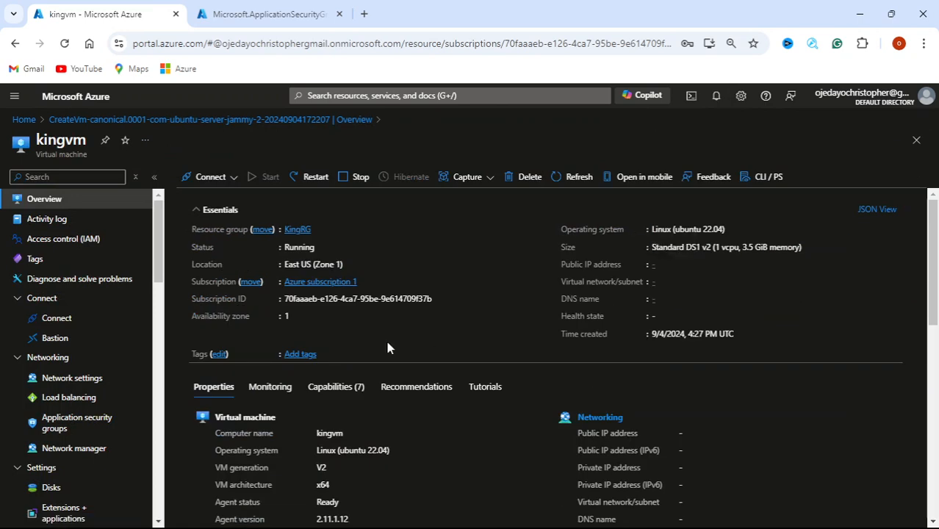
pyautogui.click(106, 387)
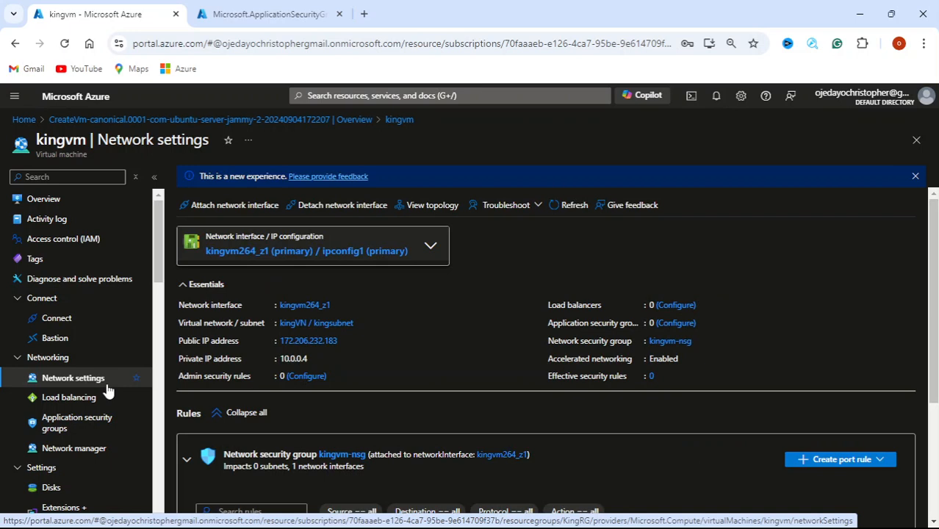
# Open kingvm-nsg from the network settings and view its three default inbound security rules
pyautogui.scroll(-2, 593, 356)
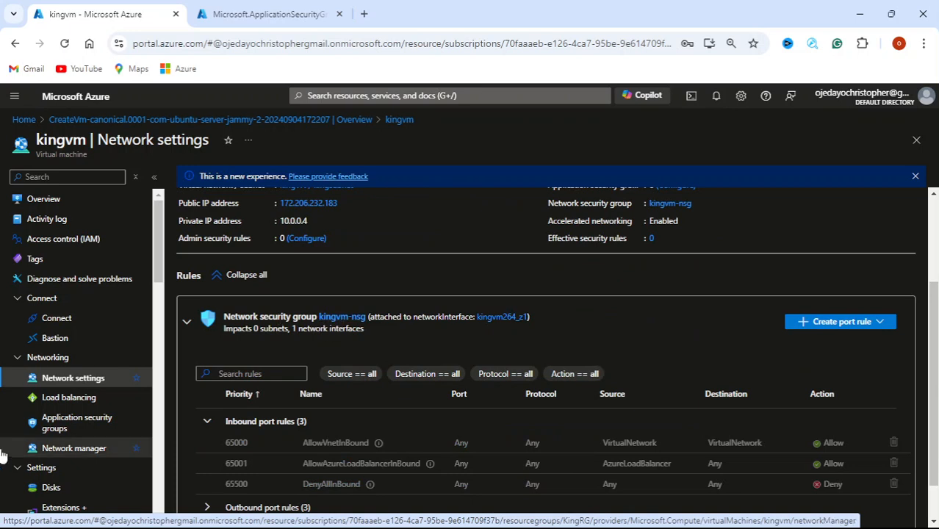
pyautogui.scroll(-1, 45, 423)
pyautogui.scroll(-8, 42, 424)
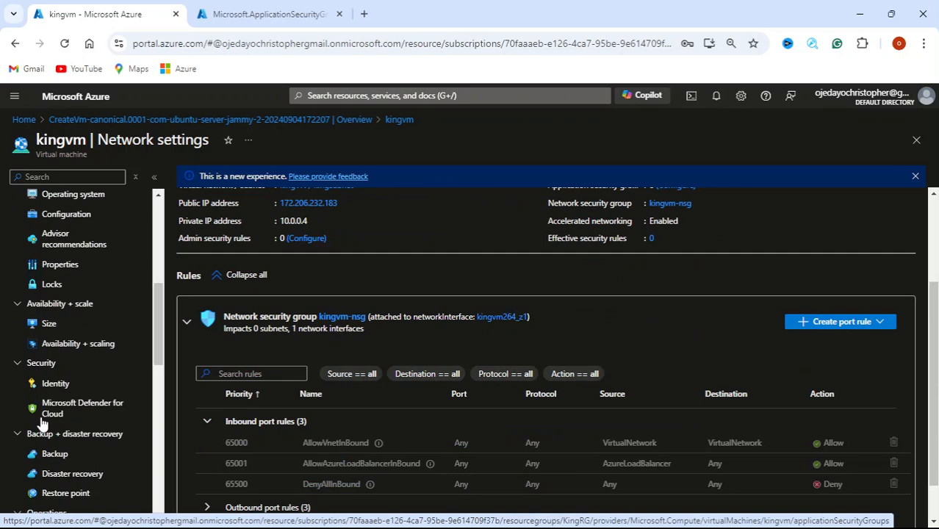
pyautogui.scroll(-4, 42, 420)
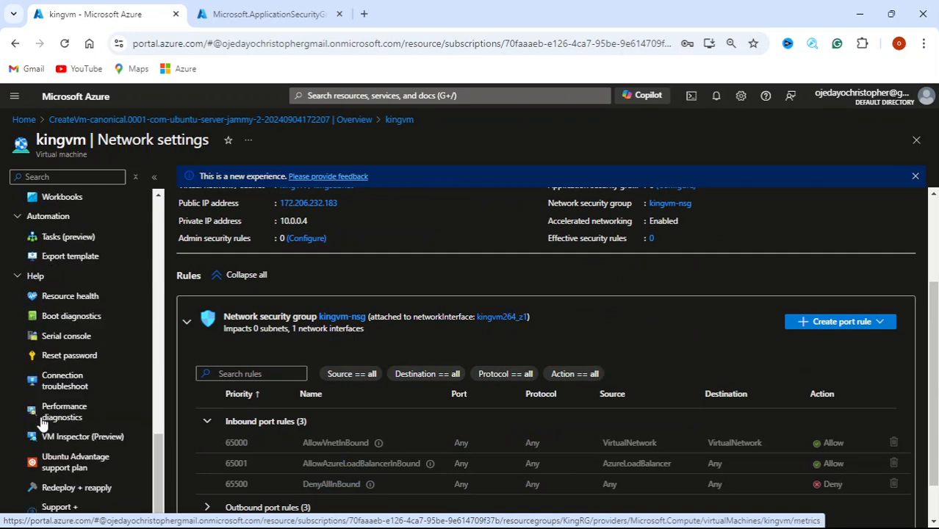
pyautogui.scroll(3, 42, 422)
pyautogui.scroll(7, 45, 424)
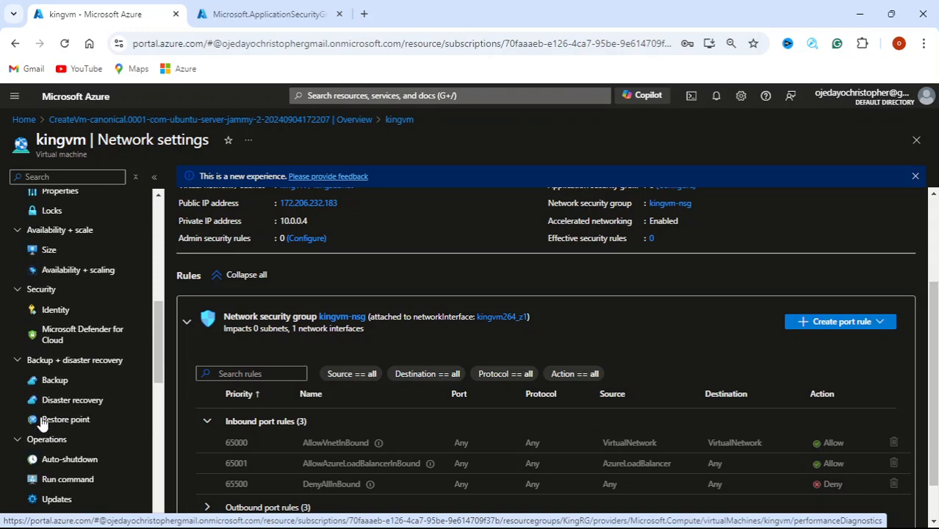
pyautogui.scroll(4, 42, 423)
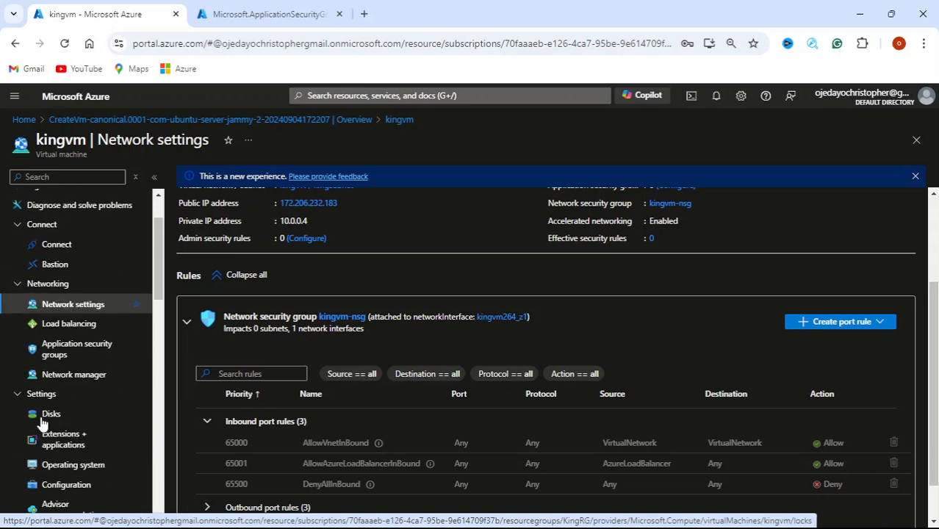
pyautogui.click(337, 318)
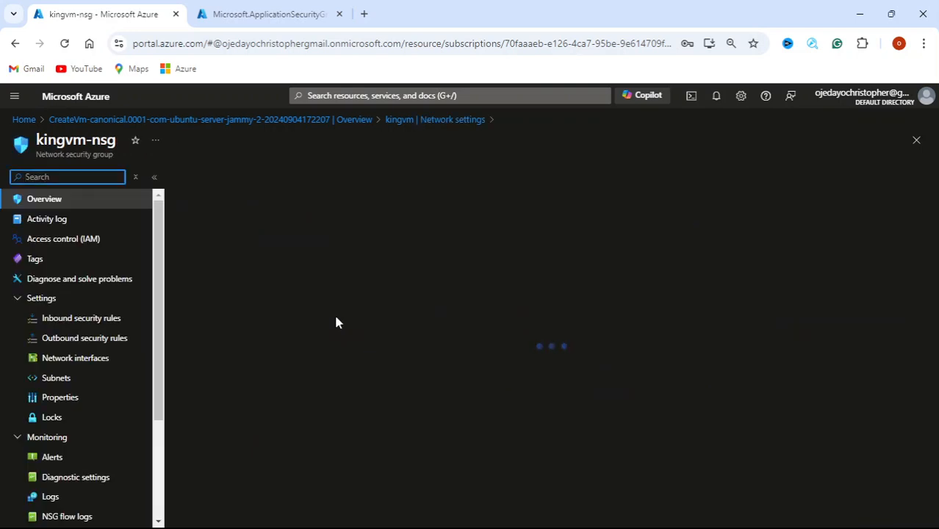
pyautogui.click(80, 324)
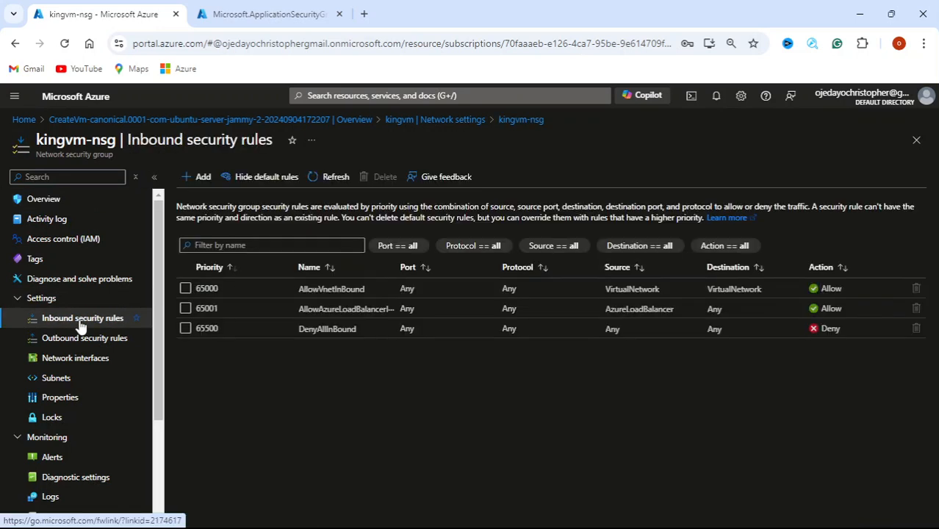
# Start a new inbound rule with source Any and destination application security group kingASG
pyautogui.click(188, 179)
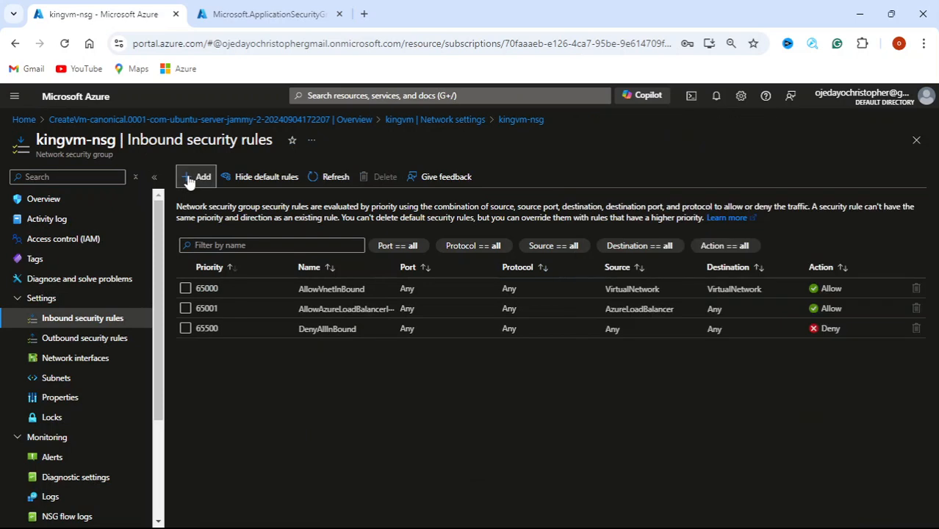
pyautogui.click(188, 179)
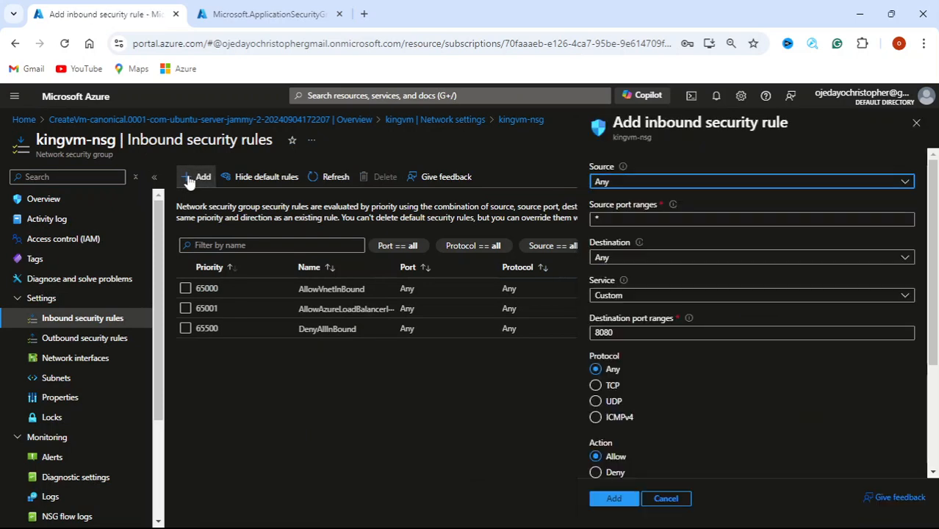
pyautogui.click(905, 185)
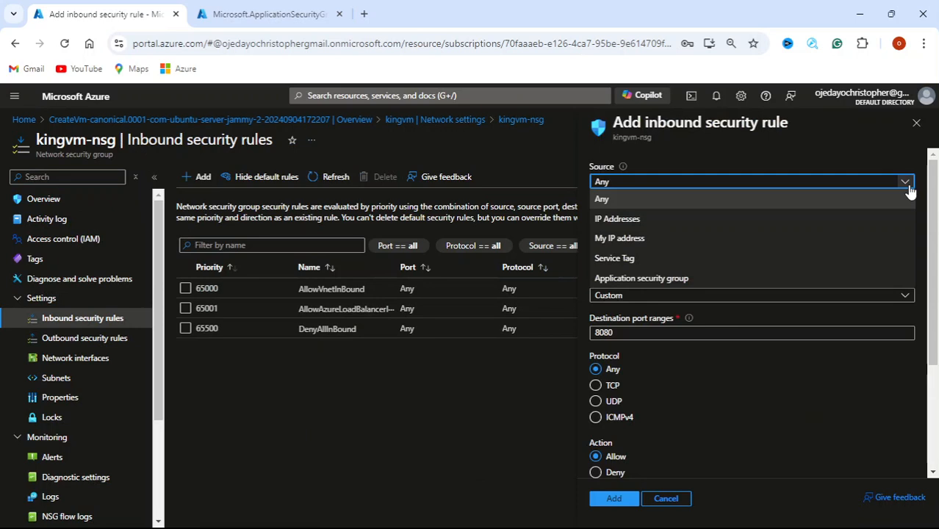
pyautogui.click(908, 187)
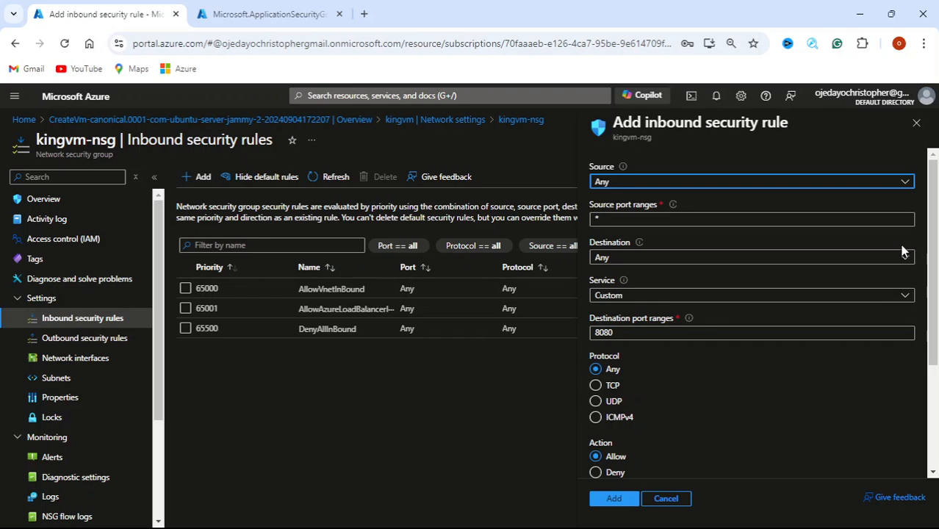
pyautogui.click(898, 222)
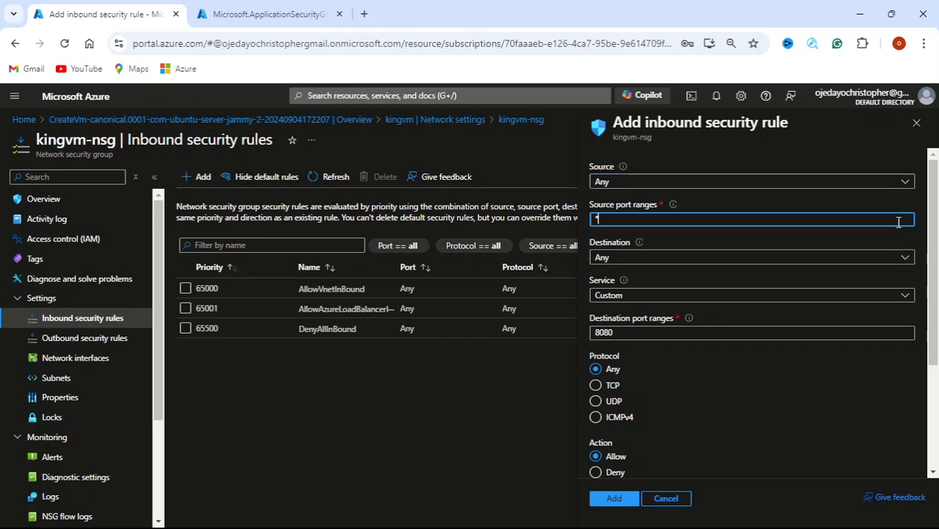
pyautogui.click(905, 259)
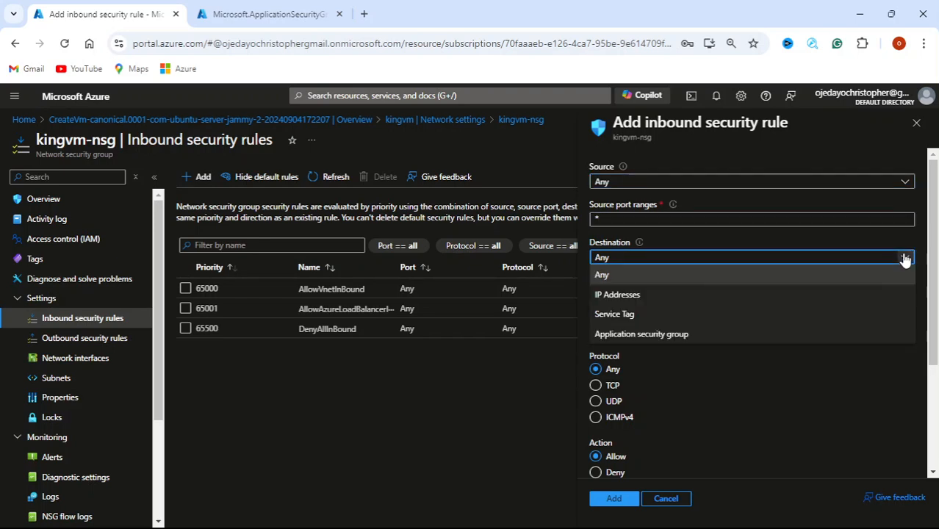
pyautogui.click(789, 335)
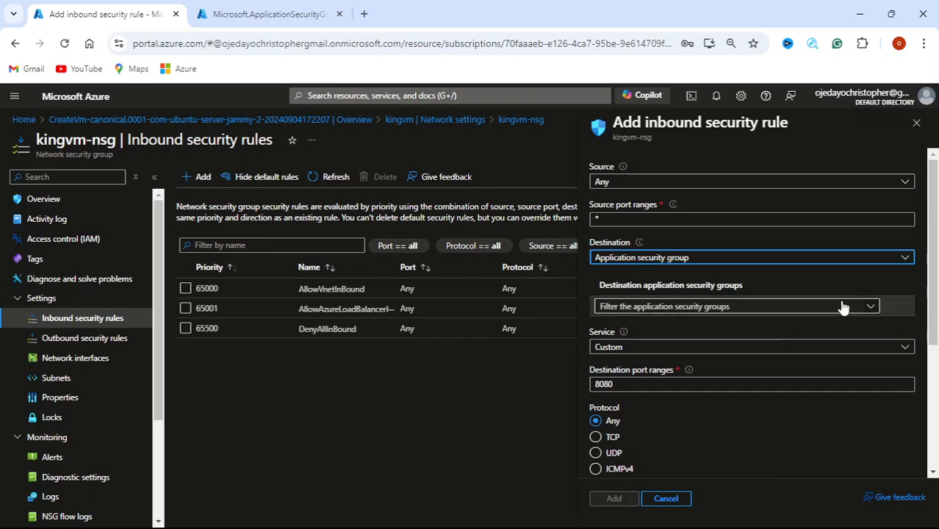
pyautogui.click(871, 308)
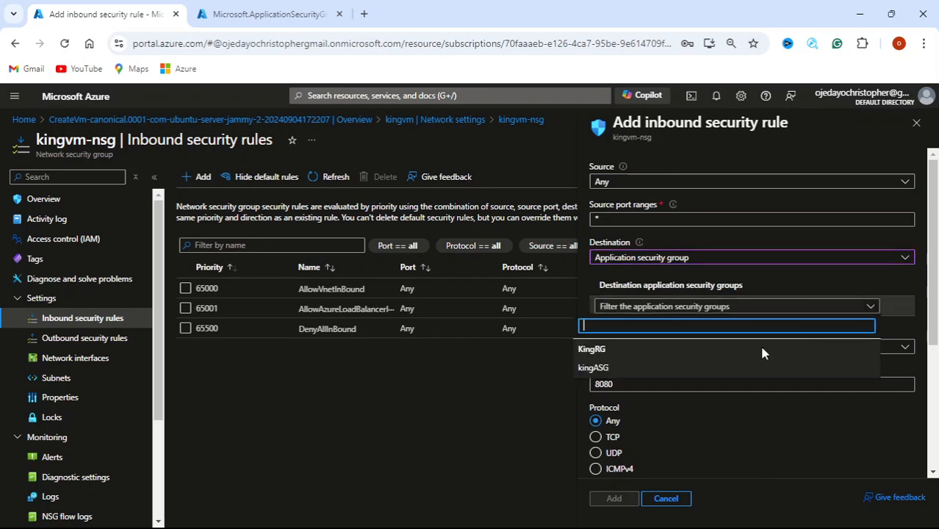
pyautogui.click(603, 368)
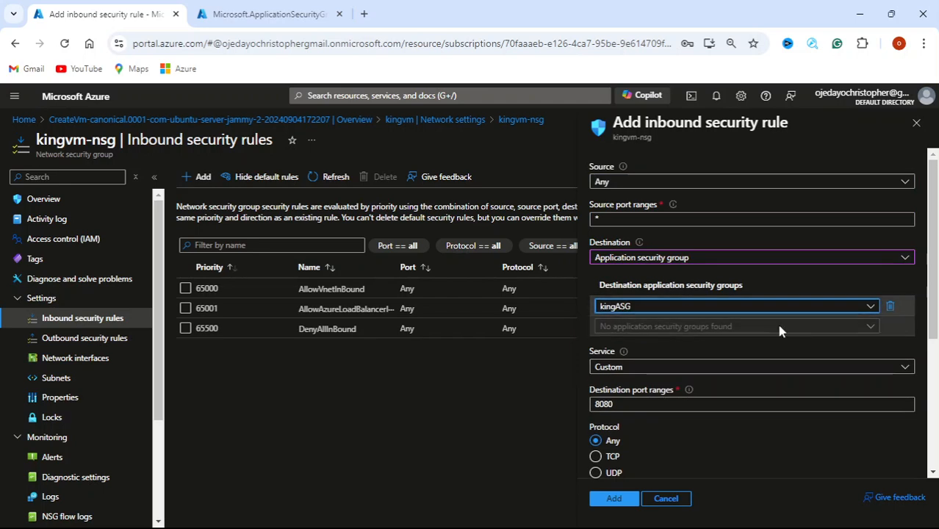
# Set the rule's service to SSH
pyautogui.scroll(-1, 778, 327)
pyautogui.click(906, 300)
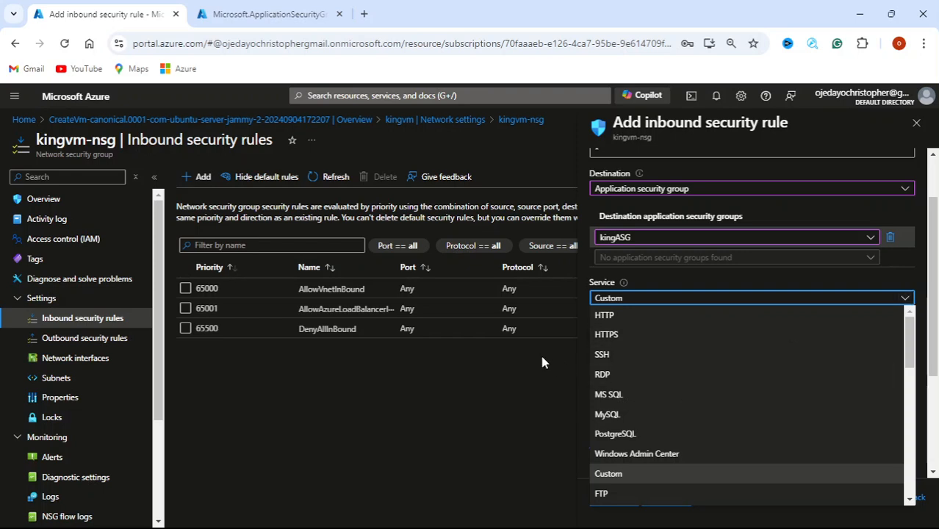
pyautogui.click(698, 354)
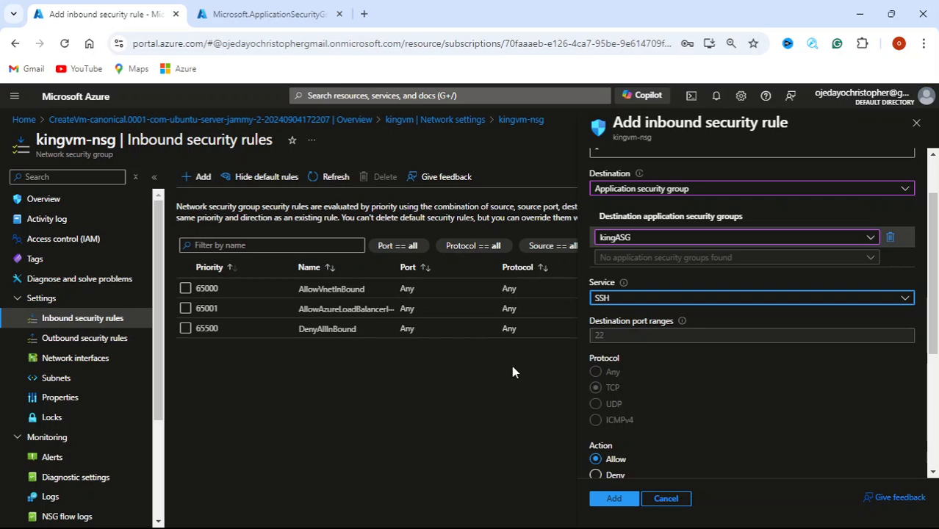
pyautogui.scroll(-4, 831, 358)
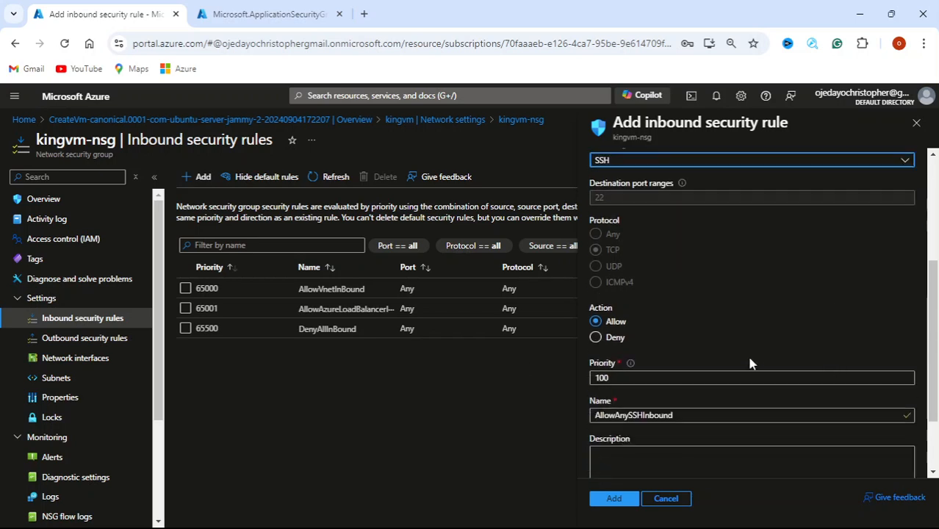
pyautogui.scroll(-2, 813, 340)
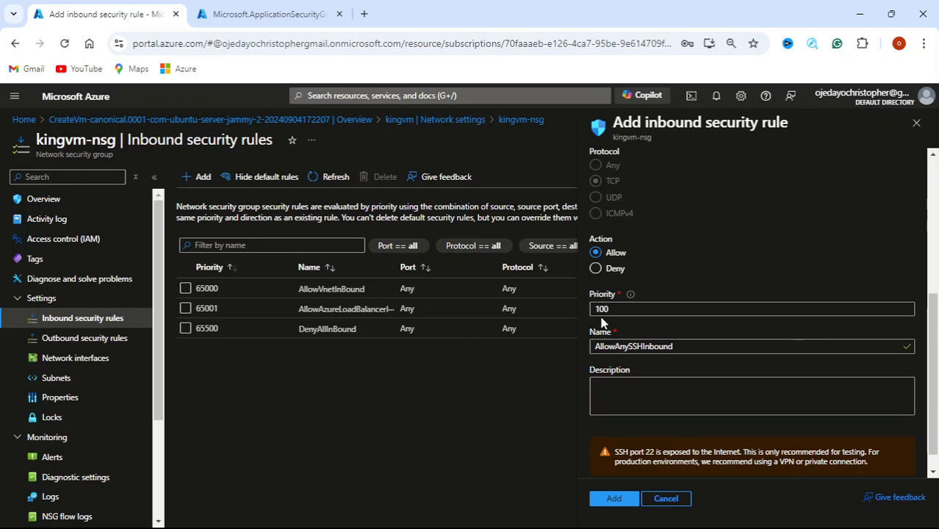
pyautogui.scroll(-1, 765, 315)
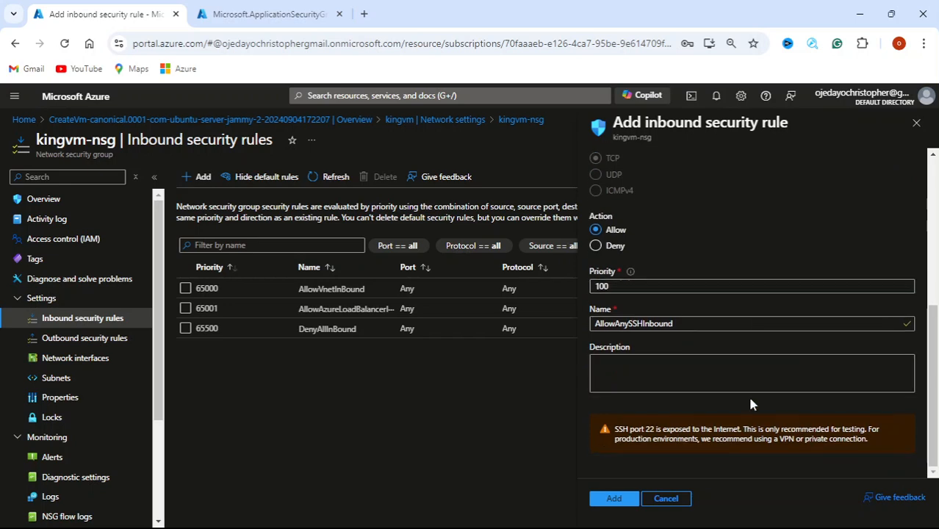
pyautogui.scroll(3, 729, 381)
pyautogui.scroll(3, 728, 385)
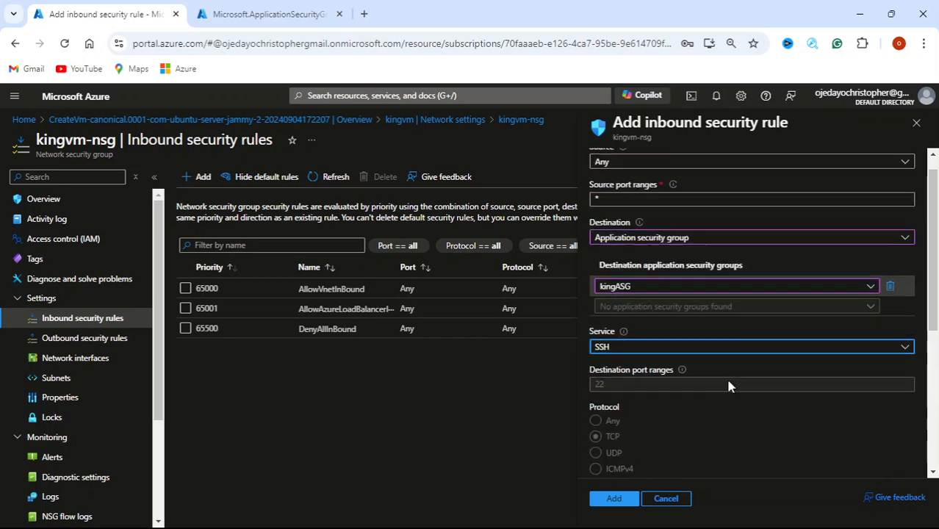
pyautogui.scroll(-6, 729, 384)
pyautogui.scroll(6, 729, 385)
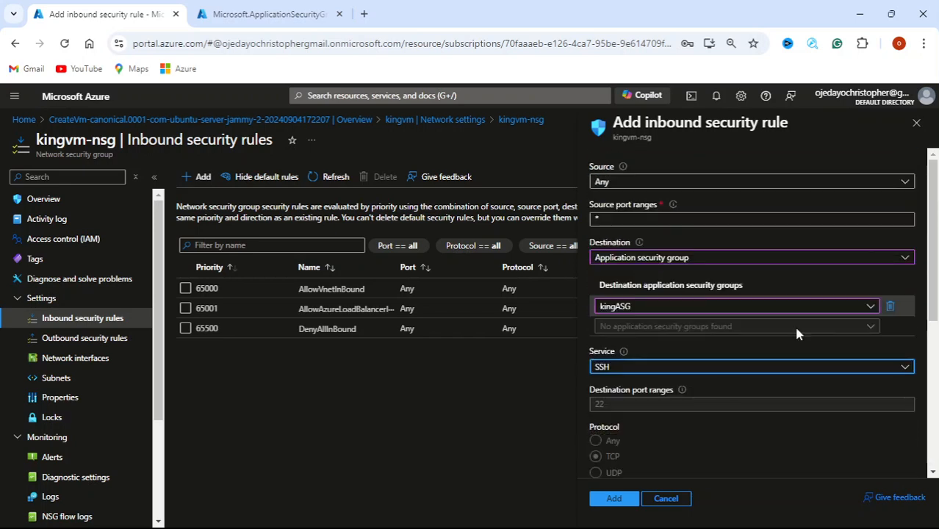
# Restrict the source to My IP address and submit the AllowMyIpAddressSSHInbound rule
pyautogui.click(904, 181)
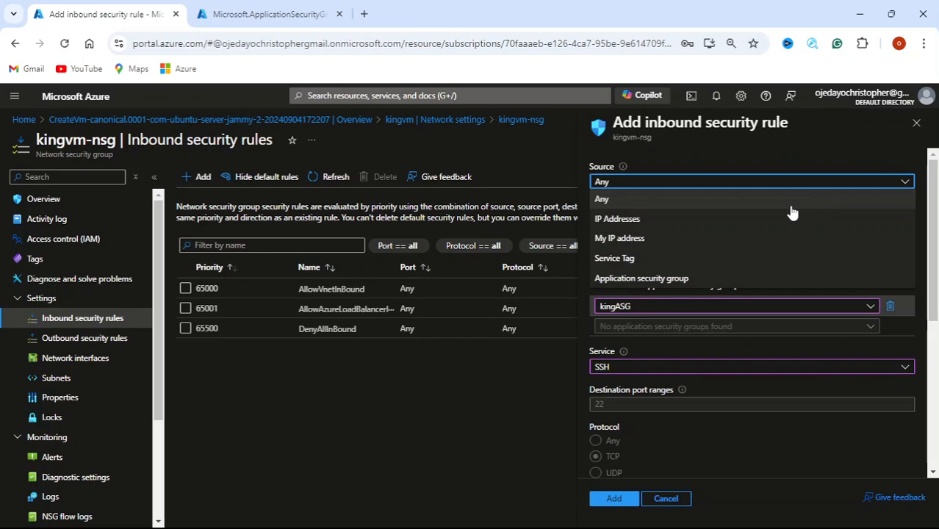
pyautogui.click(686, 240)
pyautogui.scroll(-3, 745, 351)
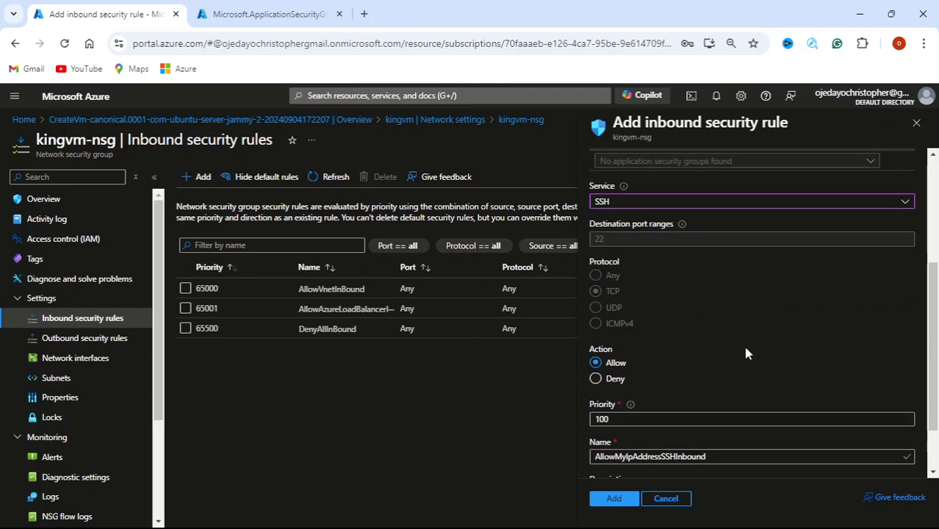
pyautogui.scroll(1, 745, 353)
pyautogui.scroll(-2, 745, 353)
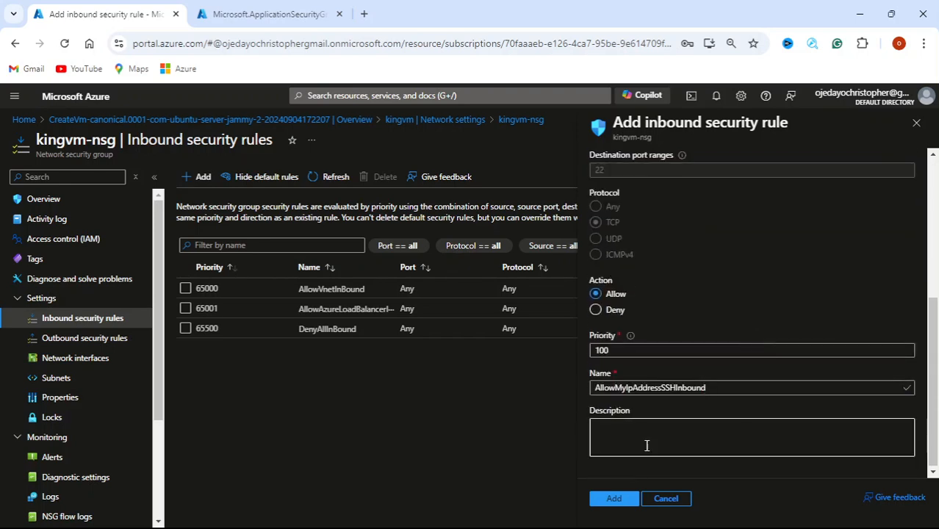
pyautogui.click(614, 502)
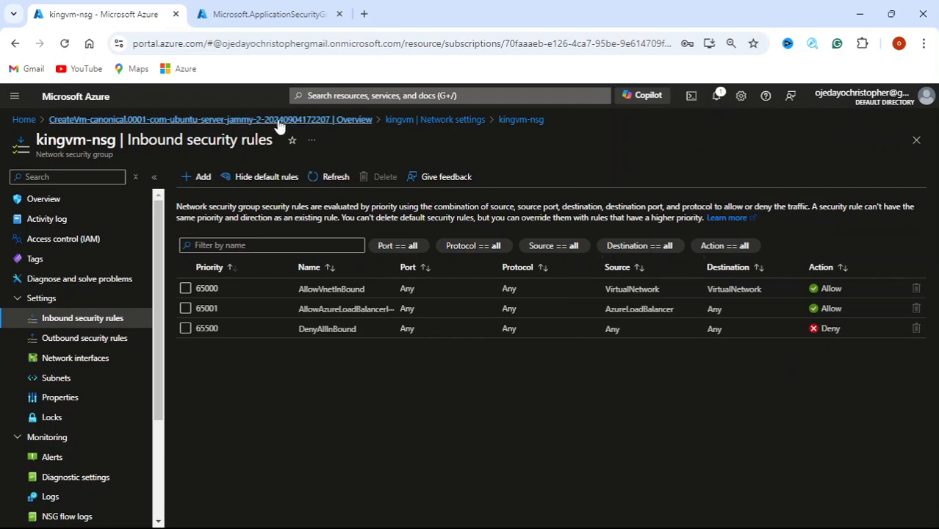
# Refresh the rules list, dismiss the failed-rule notification, and begin a new inbound rule
pyautogui.click(335, 177)
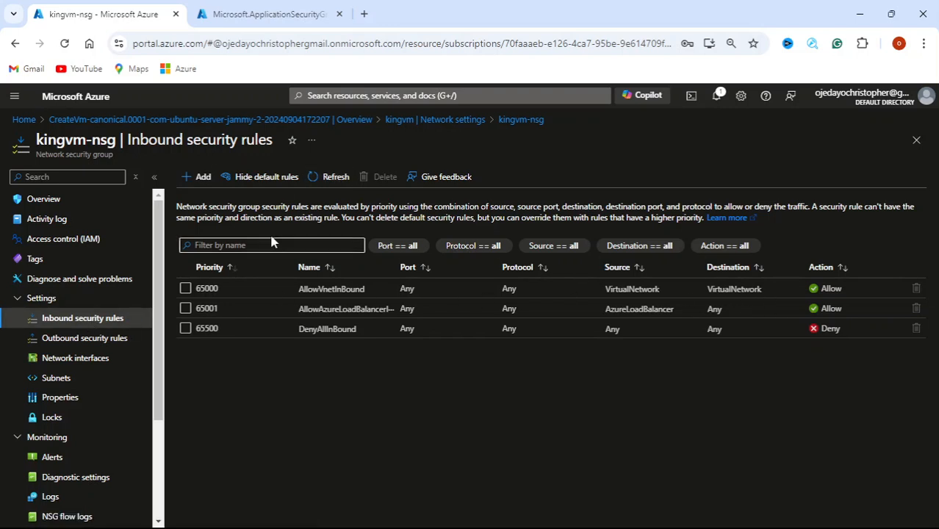
pyautogui.click(320, 181)
pyautogui.click(716, 95)
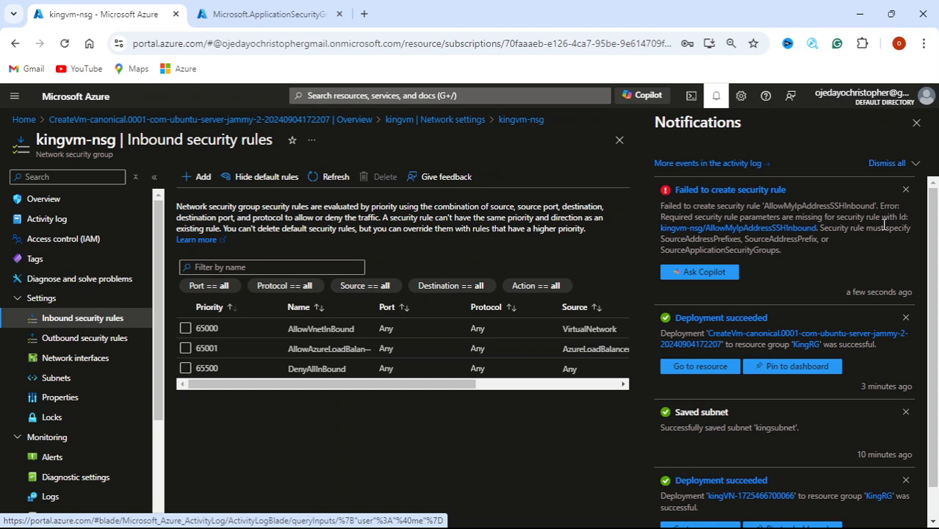
pyautogui.click(905, 189)
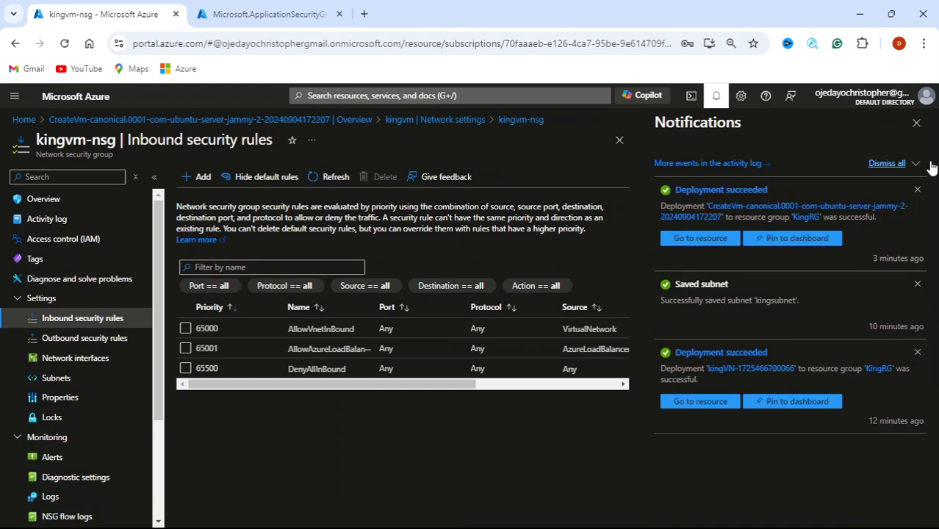
pyautogui.click(916, 122)
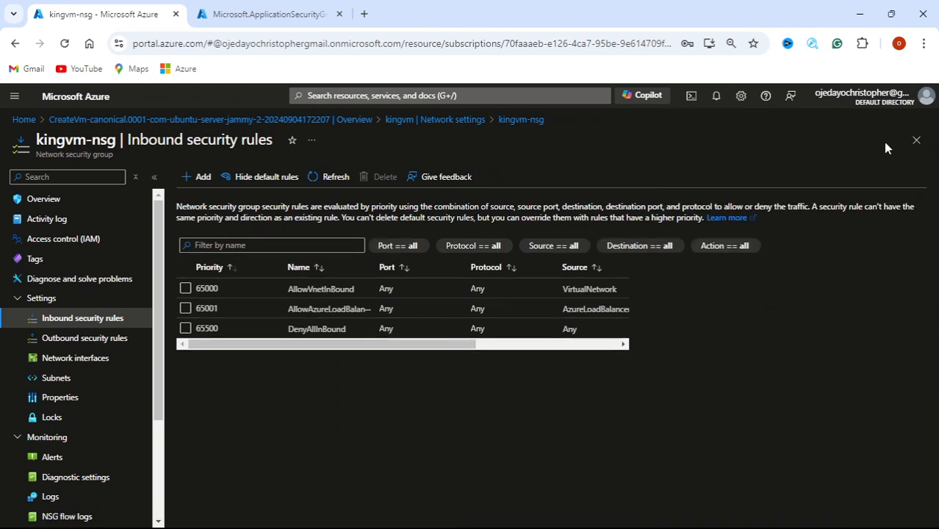
pyautogui.click(204, 178)
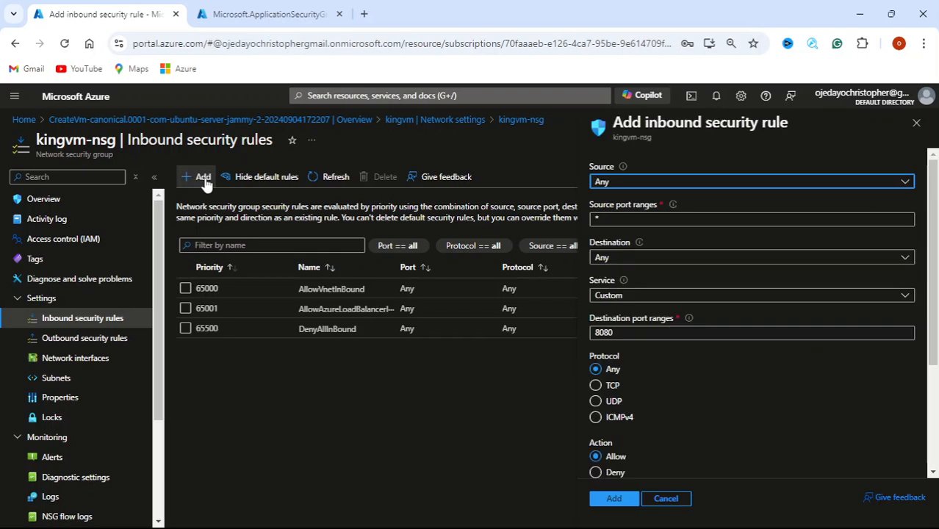
# Keep source Any and set the destination to application security group kingASG
pyautogui.click(905, 183)
pyautogui.click(884, 199)
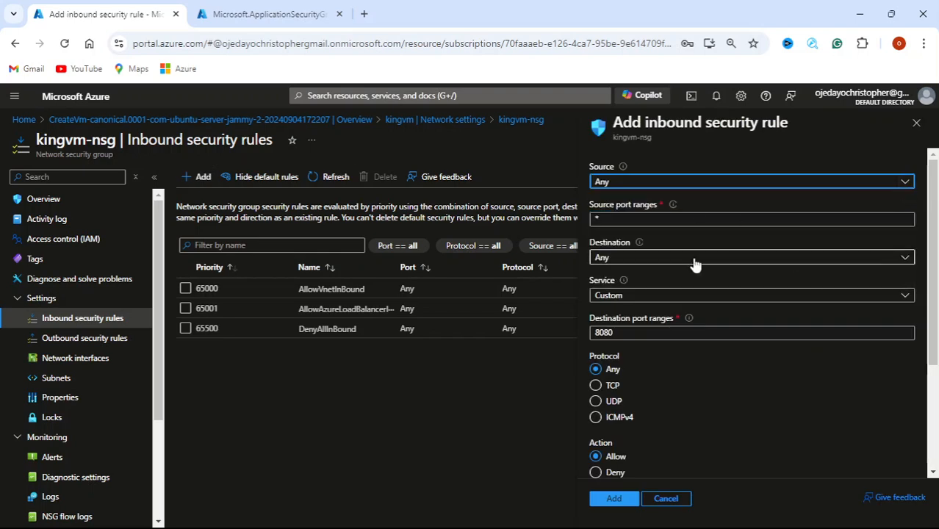
pyautogui.click(906, 258)
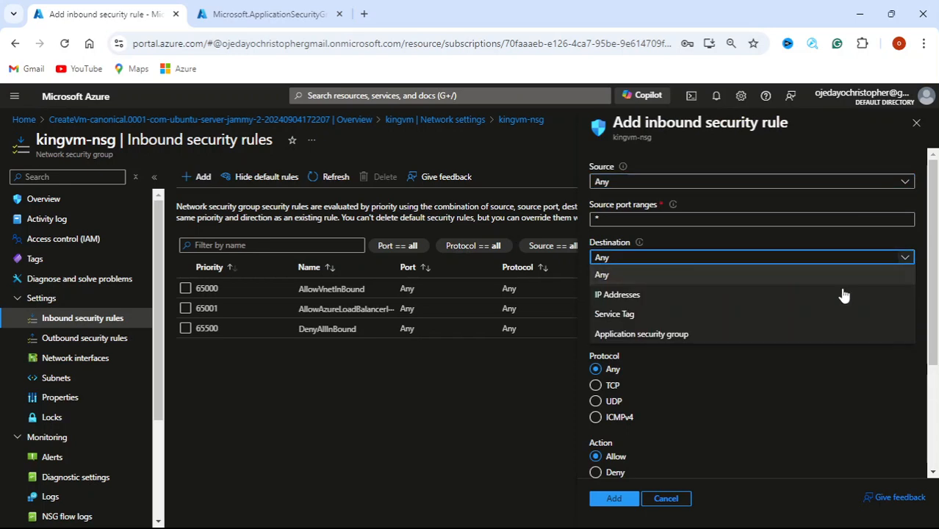
pyautogui.click(819, 333)
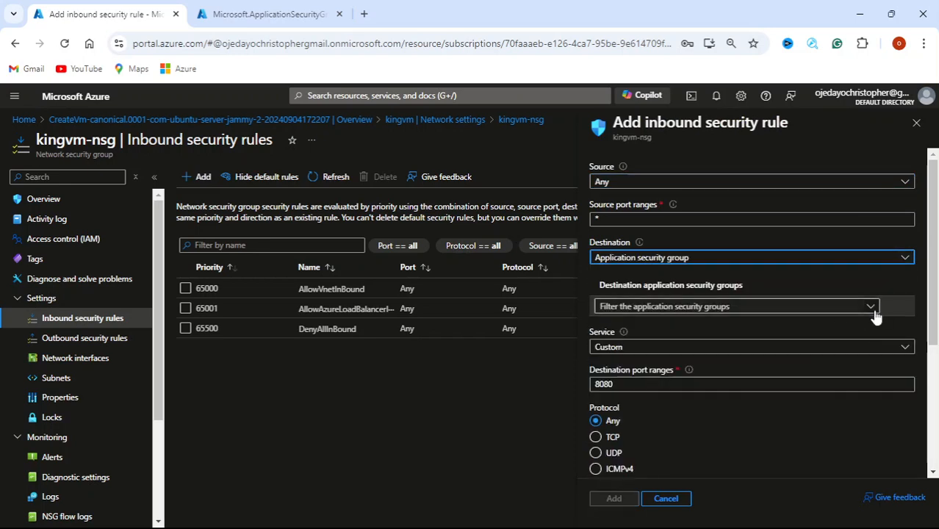
pyautogui.click(871, 308)
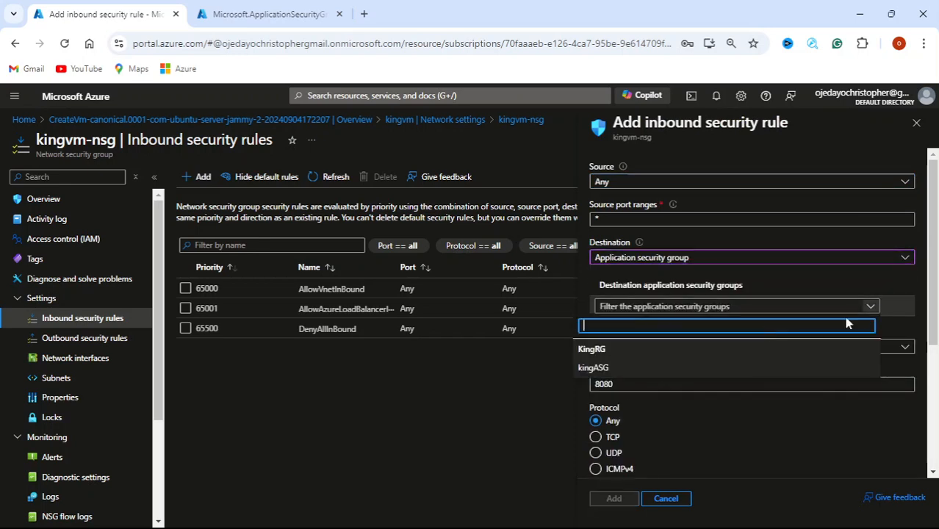
pyautogui.click(733, 371)
# Choose SSH as the service for the new rule
pyautogui.scroll(-3, 808, 352)
pyautogui.scroll(2, 771, 302)
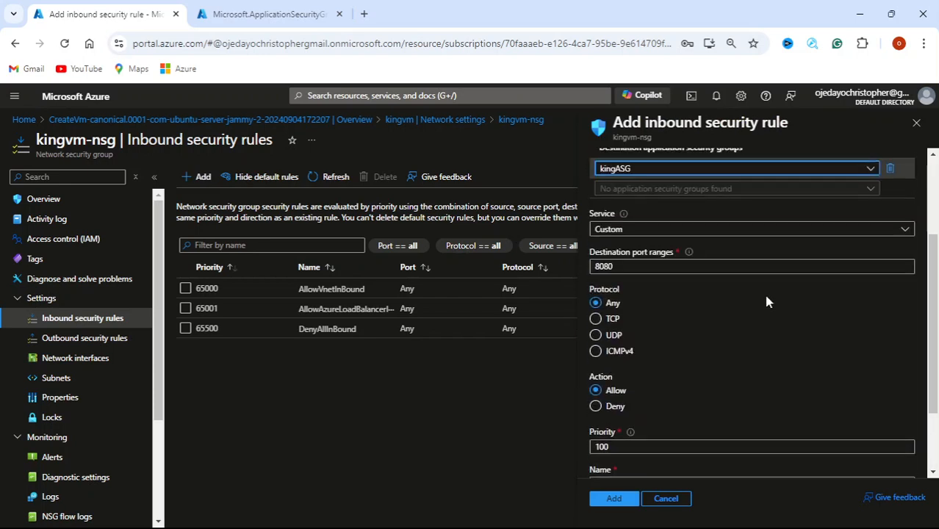
pyautogui.click(907, 233)
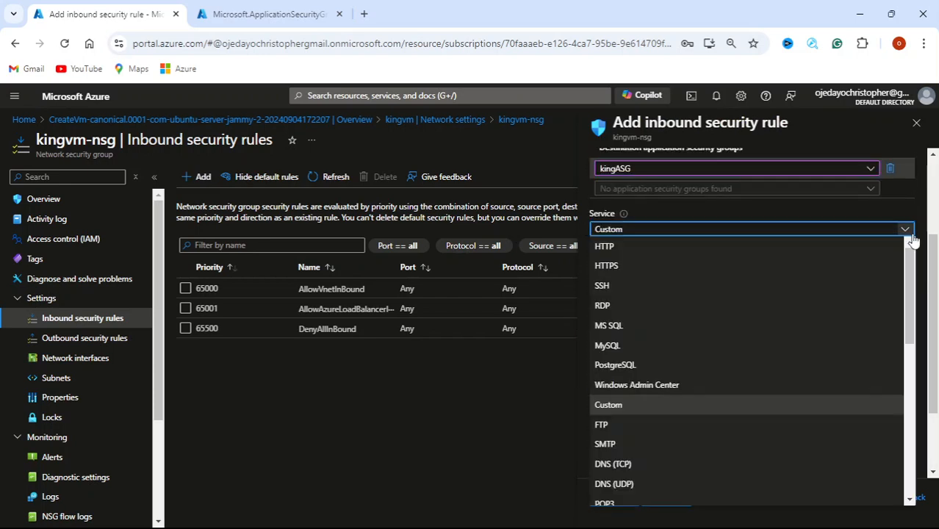
pyautogui.click(911, 237)
pyautogui.click(910, 236)
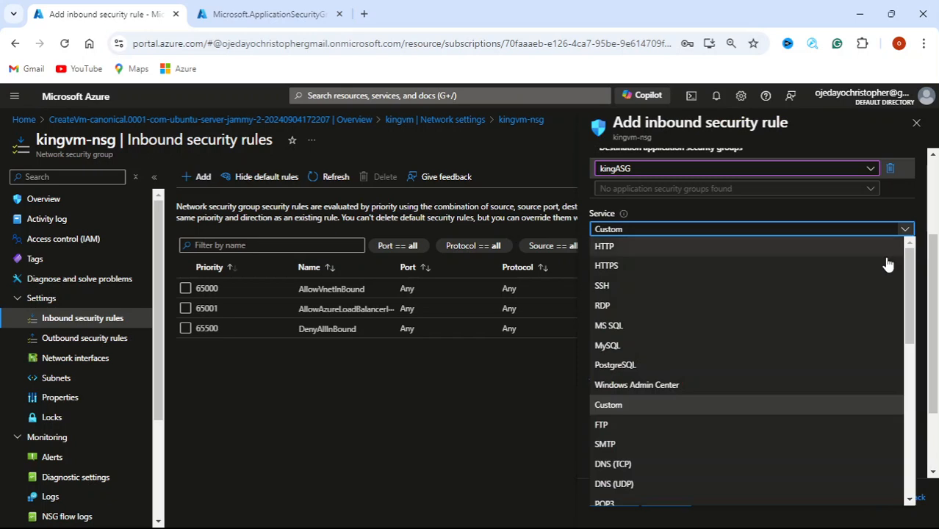
pyautogui.scroll(-10, 784, 341)
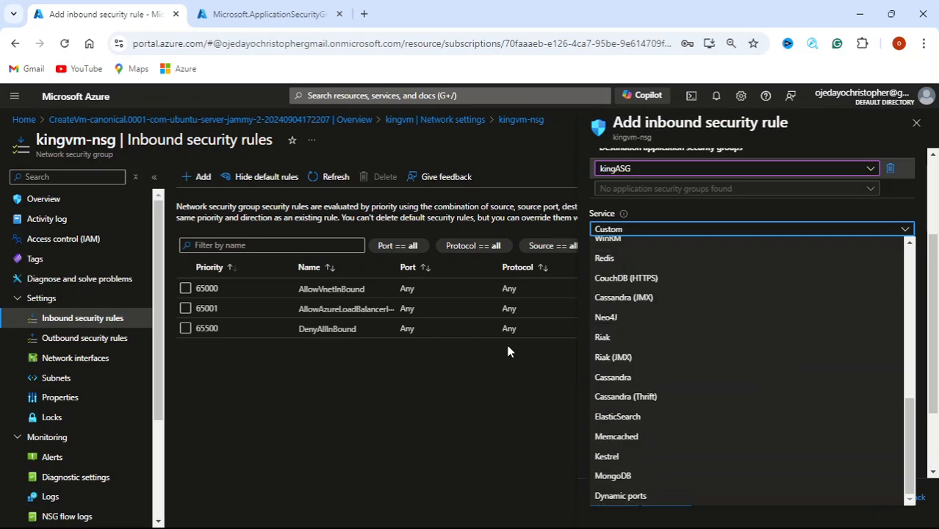
pyautogui.click(491, 402)
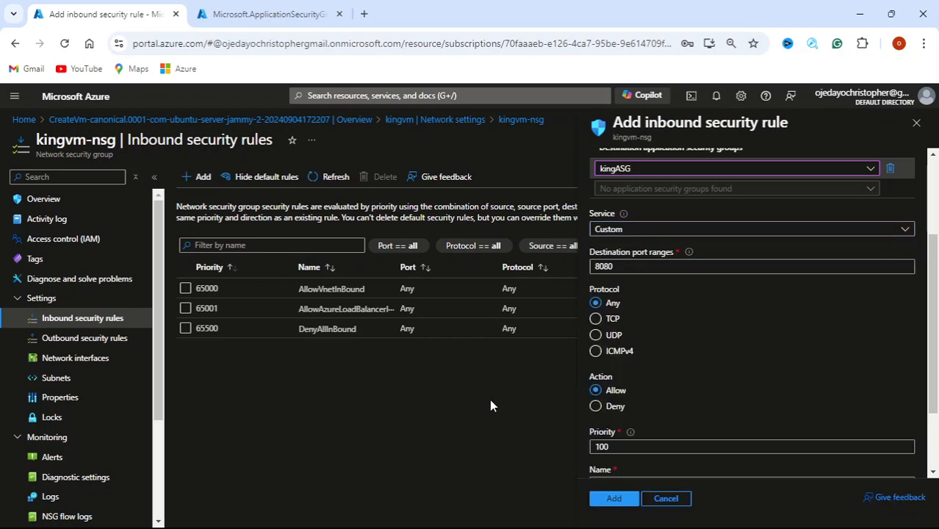
pyautogui.click(908, 234)
pyautogui.click(664, 289)
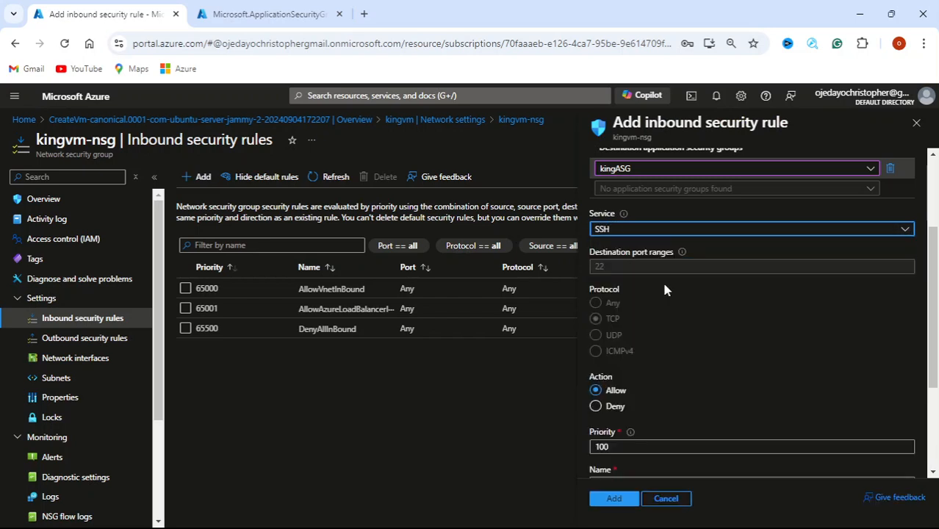
pyautogui.scroll(-3, 821, 357)
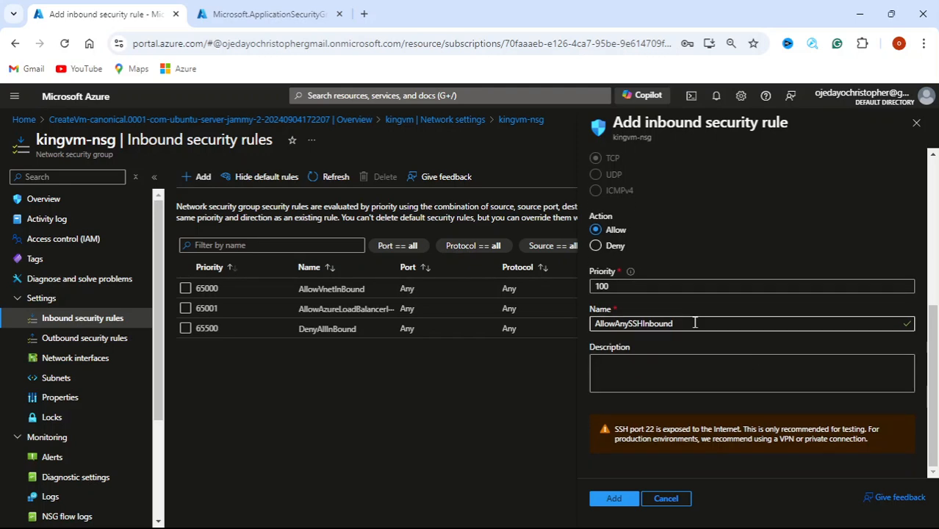
# Add the AllowAnySSHInbound rule (priority 100, TCP port 22) and refresh the rule list
pyautogui.click(689, 376)
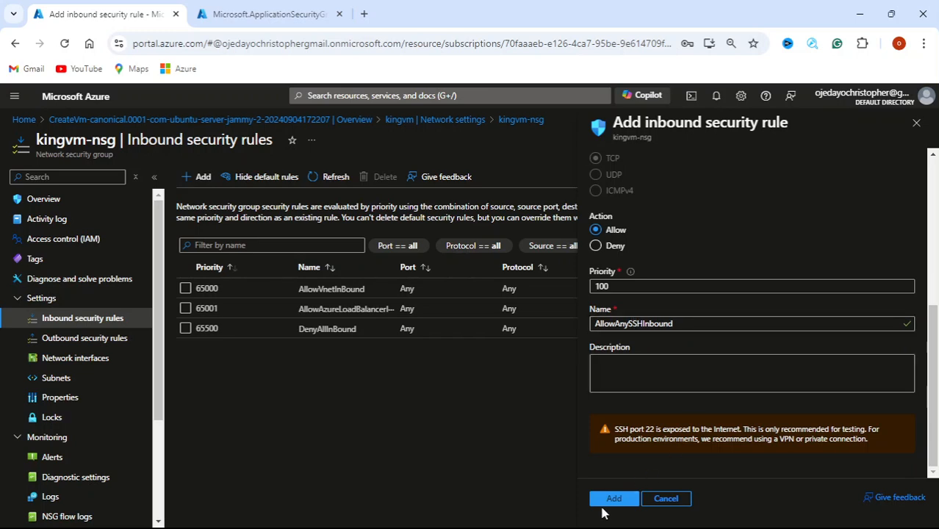
pyautogui.click(612, 503)
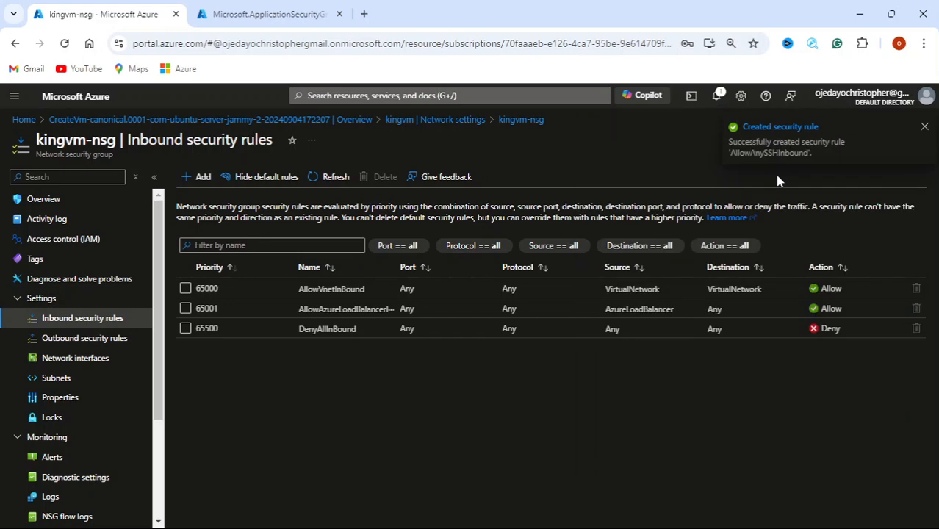
pyautogui.click(330, 182)
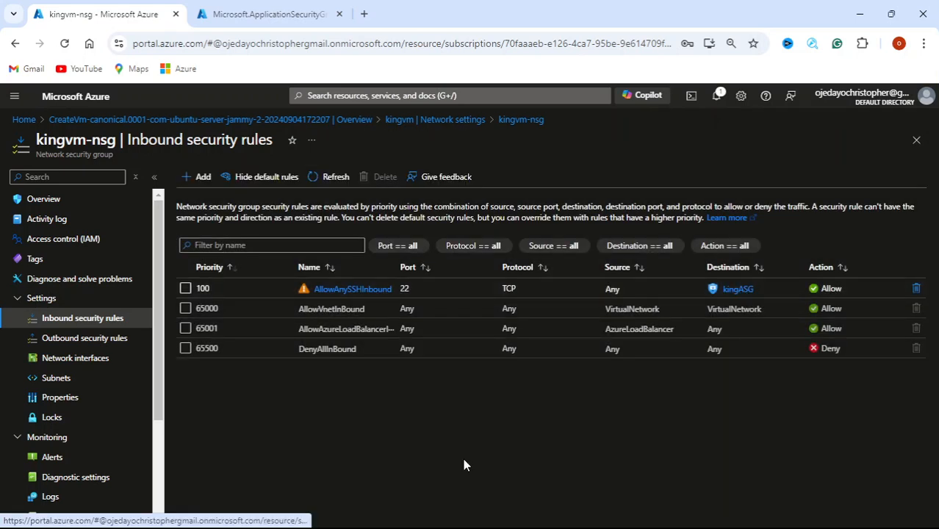
pyautogui.moveTo(445, 502)
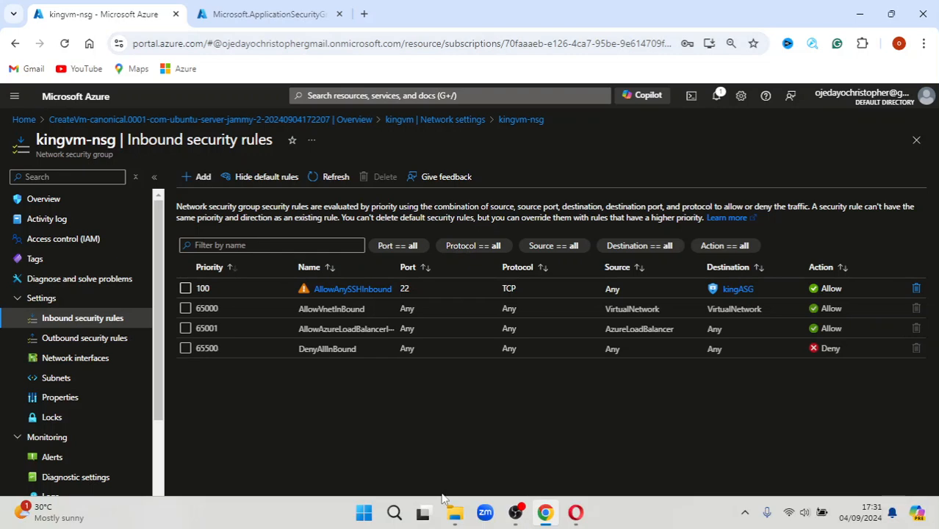
pyautogui.click(394, 513)
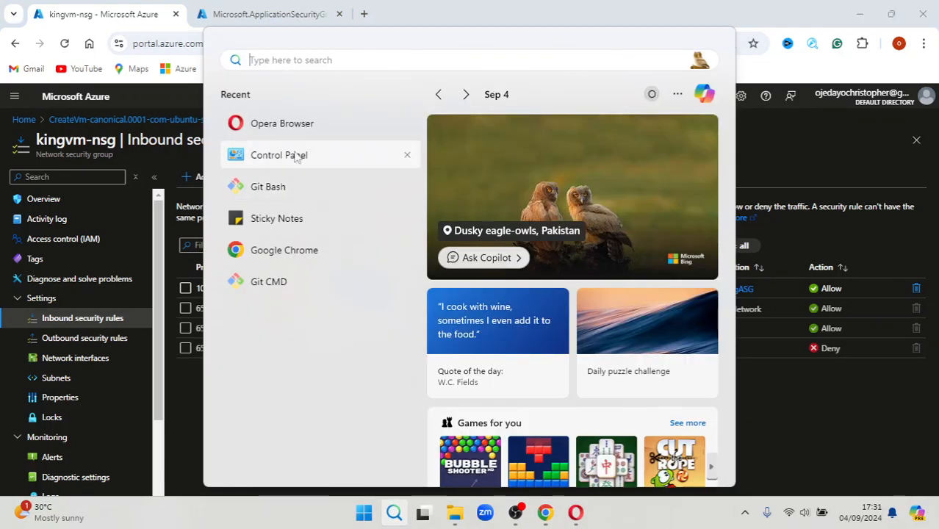
# Launch Git Bash, enlarge its font, and type 'ssh -q'
pyautogui.click(270, 187)
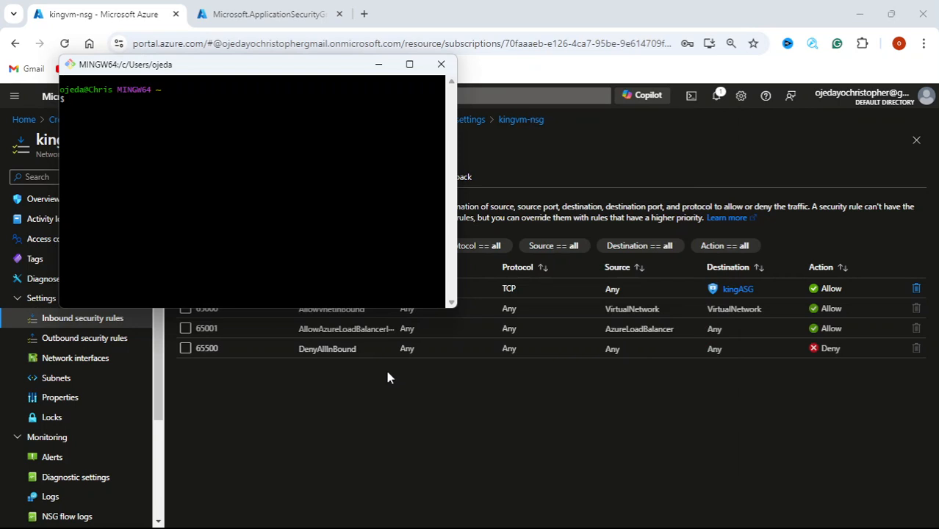
pyautogui.hotkey('ctrl', '+')
pyautogui.hotkey('ctrl', '+')
pyautogui.hotkey('ctrl', '+')
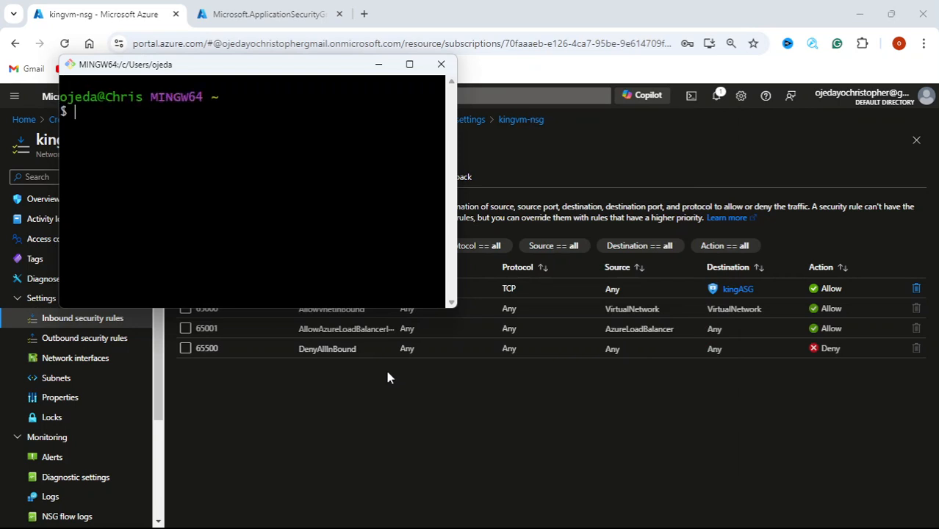
pyautogui.write('ssh -q')
# Return to the Azure portal's kingvm-nsg inbound security rules page
pyautogui.scroll(-3, 105, 425)
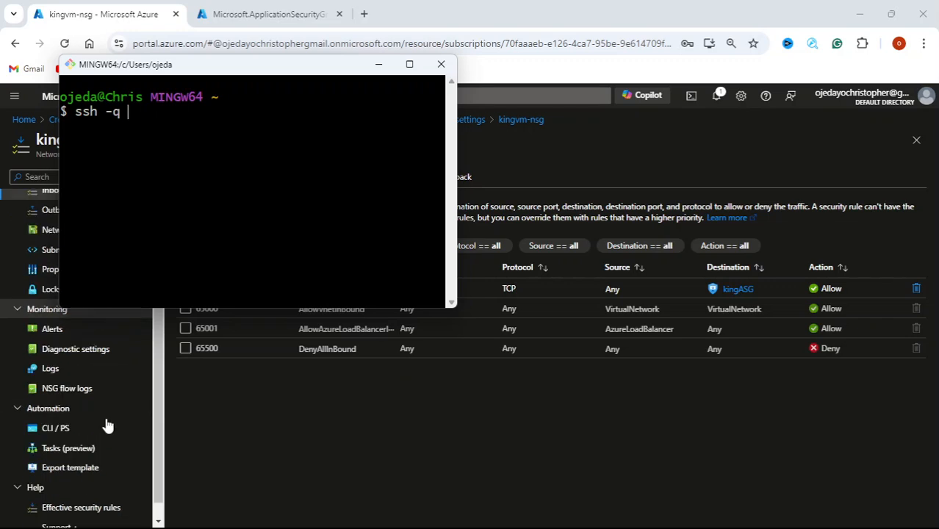
pyautogui.scroll(1, 105, 424)
pyautogui.scroll(-2, 105, 424)
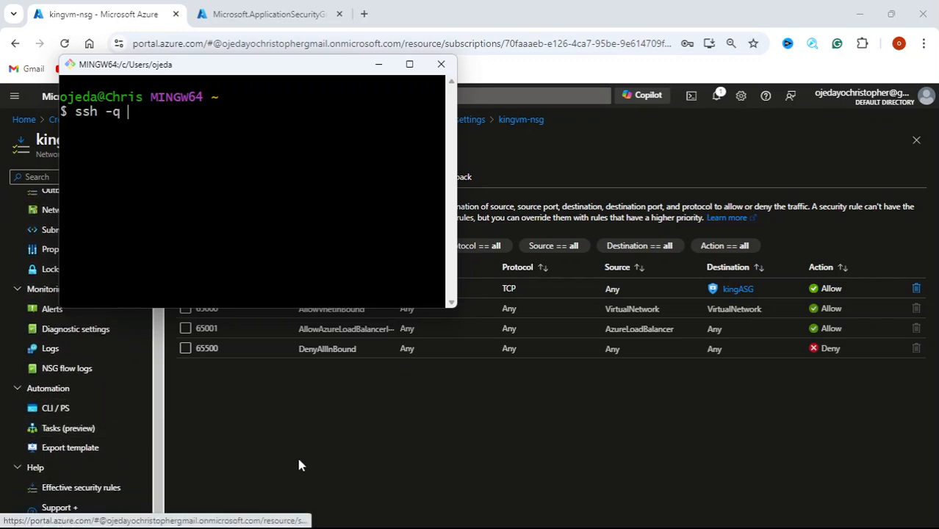
pyautogui.click(206, 461)
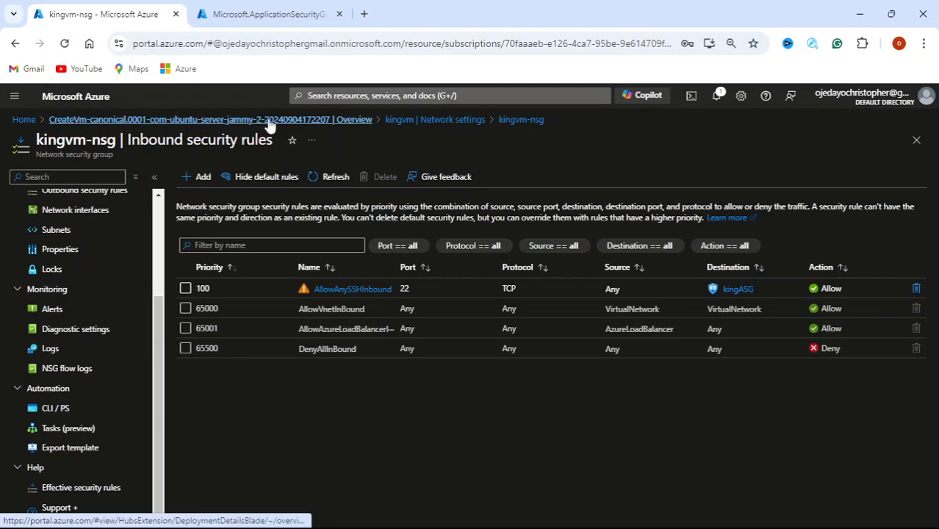
# Go from the deployment to the kingvm VM and open its Reset password page under Help
pyautogui.click(135, 122)
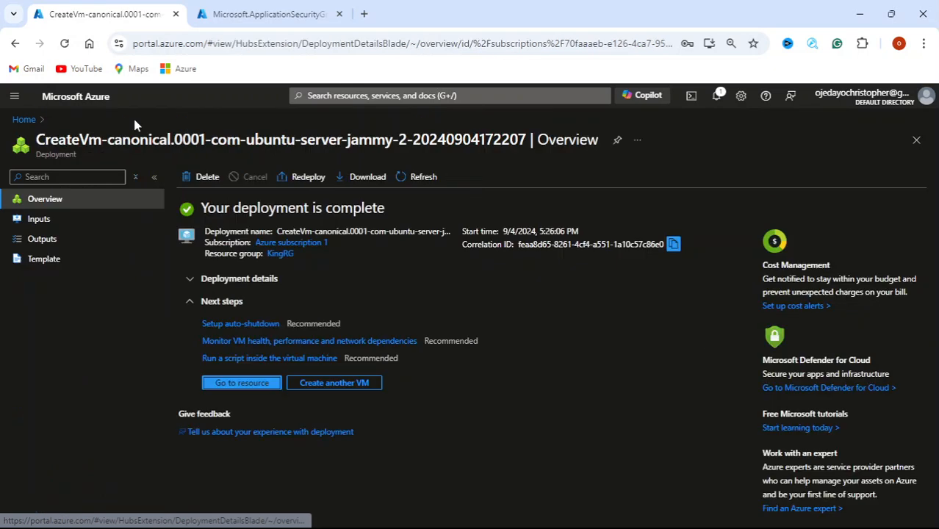
pyautogui.click(248, 388)
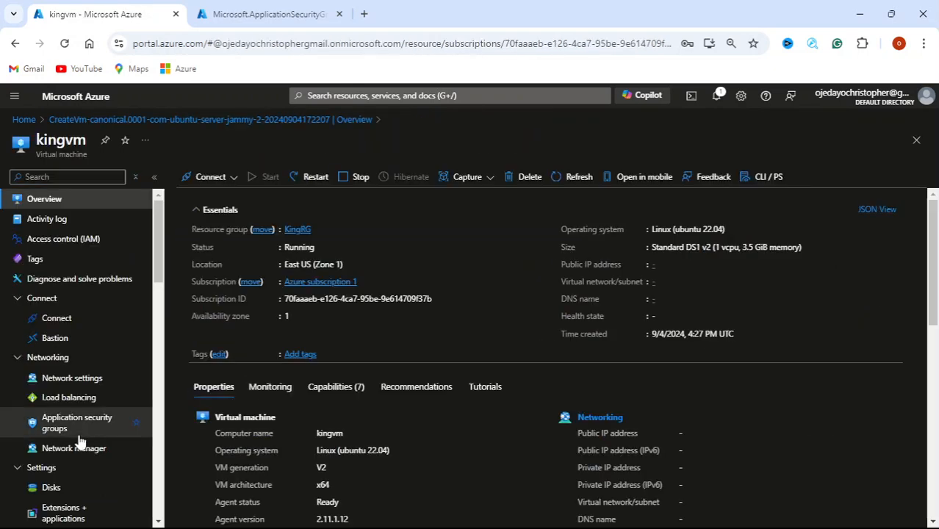
pyautogui.scroll(-9, 79, 441)
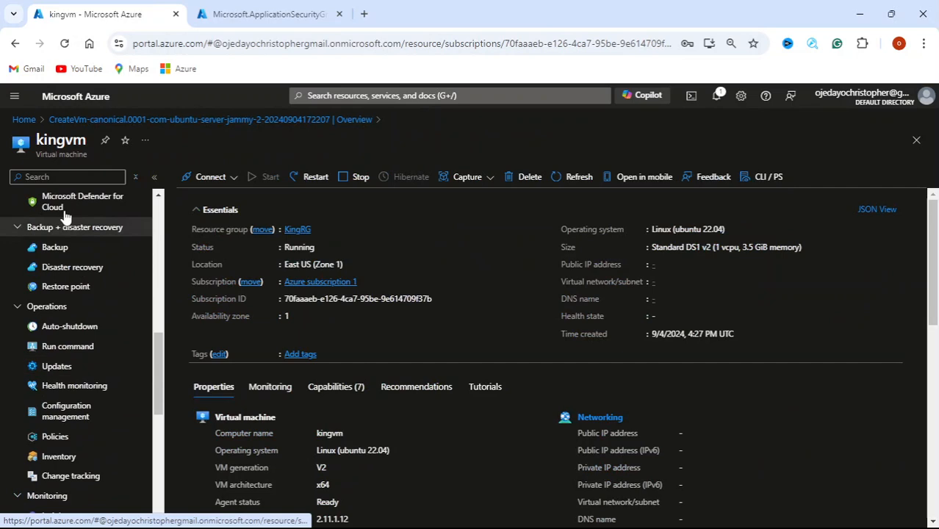
pyautogui.scroll(-2, 88, 451)
pyautogui.scroll(-2, 99, 465)
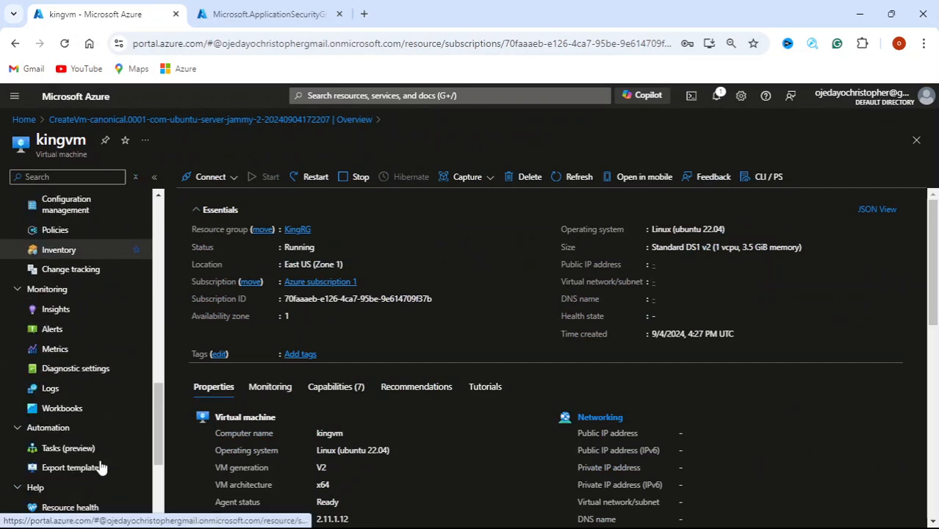
pyautogui.scroll(-4, 74, 367)
pyautogui.scroll(1, 96, 412)
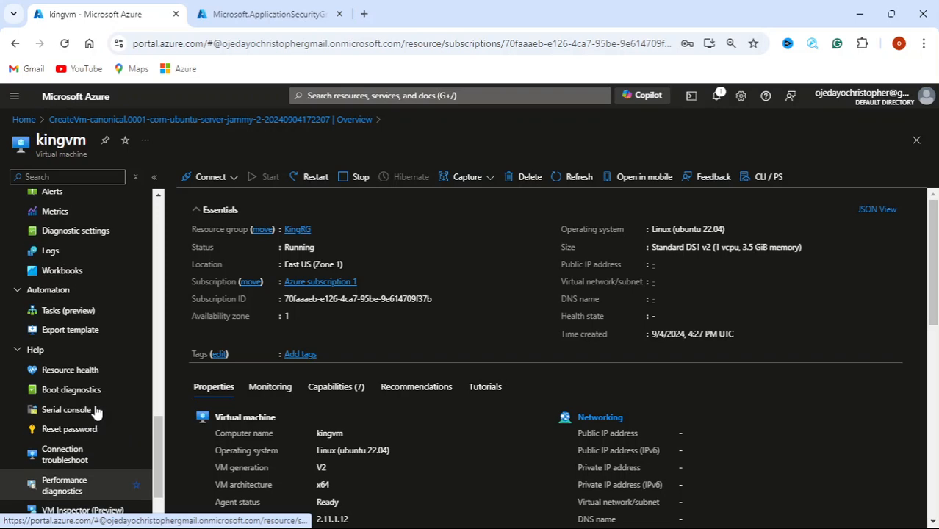
pyautogui.click(60, 430)
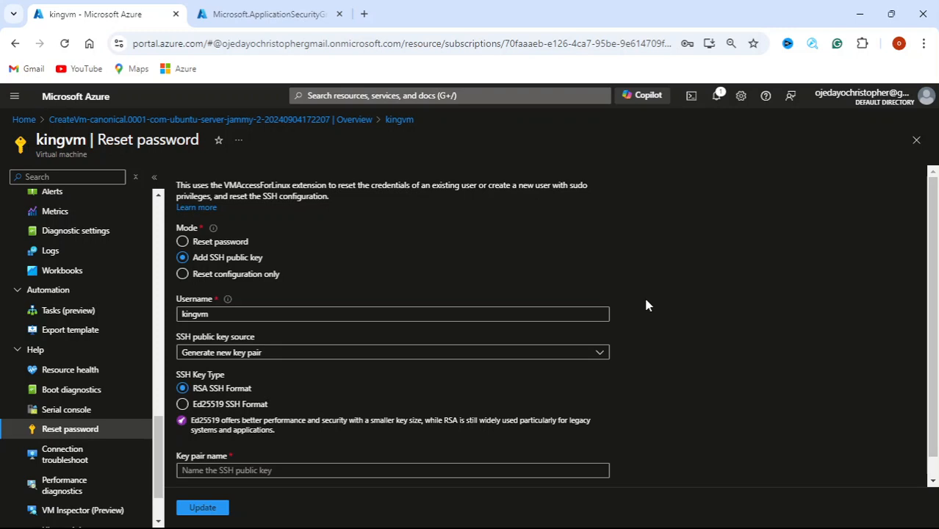
# Copy the username kingvm from the Reset password form's Username field into the clipboard
pyautogui.click(220, 316)
pyautogui.moveTo(216, 315); pyautogui.dragTo(186, 319)
pyautogui.hotkey('ctrl', 'c')
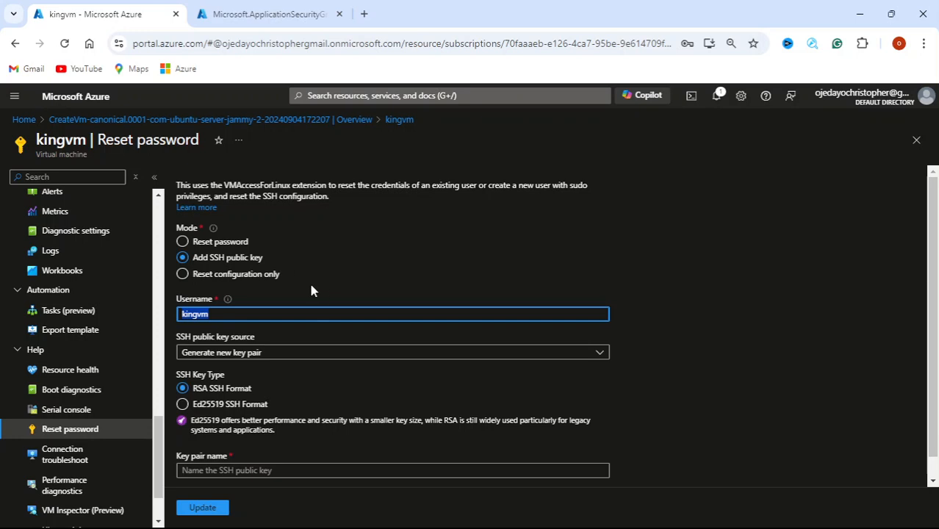
pyautogui.moveTo(502, 523)
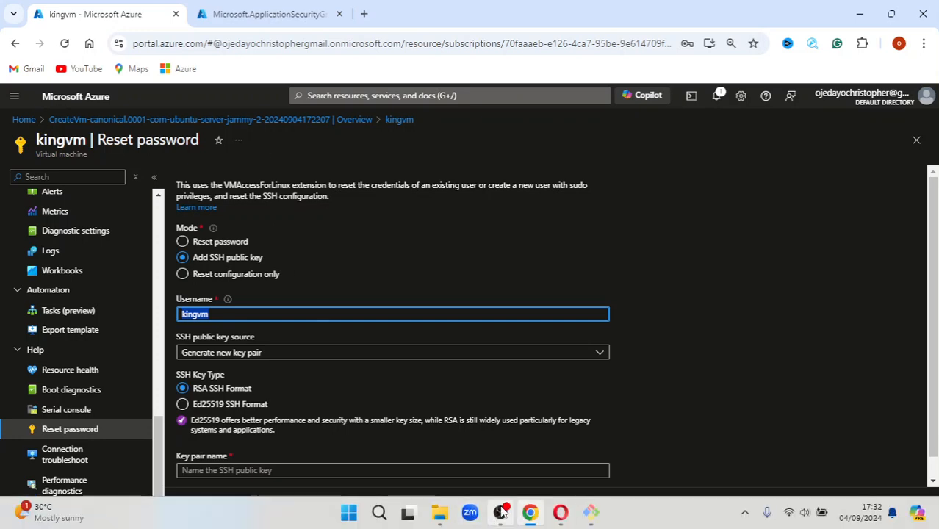
pyautogui.click(590, 512)
# Maximize and enlarge Git Bash, then paste kingvm and add @ so the command reads ssh -q kingvm@
pyautogui.doubleClick(409, 63)
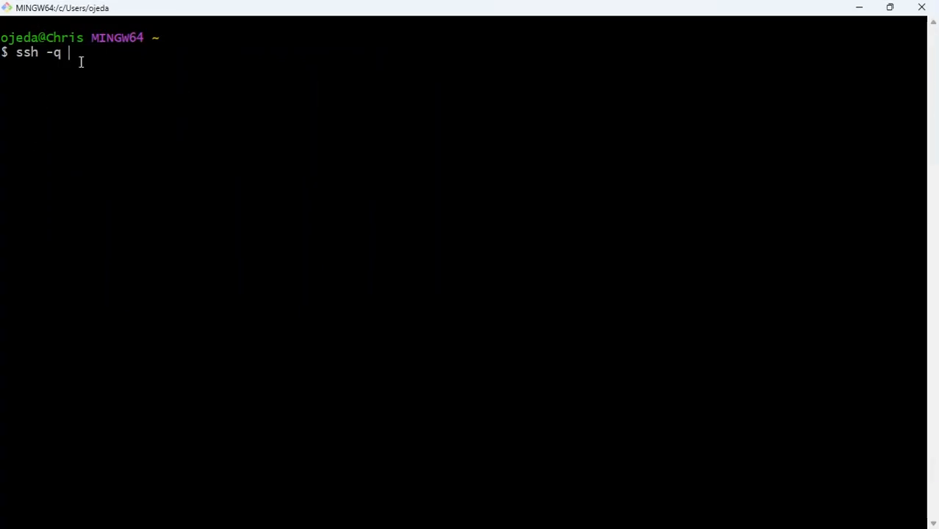
pyautogui.hotkey('ctrl', '+')
pyautogui.hotkey('ctrl', '+')
pyautogui.hotkey('ctrl', '+')
pyautogui.hotkey('ctrl', '+')
pyautogui.hotkey('ctrl', '+')
pyautogui.hotkey('ctrl', '+')
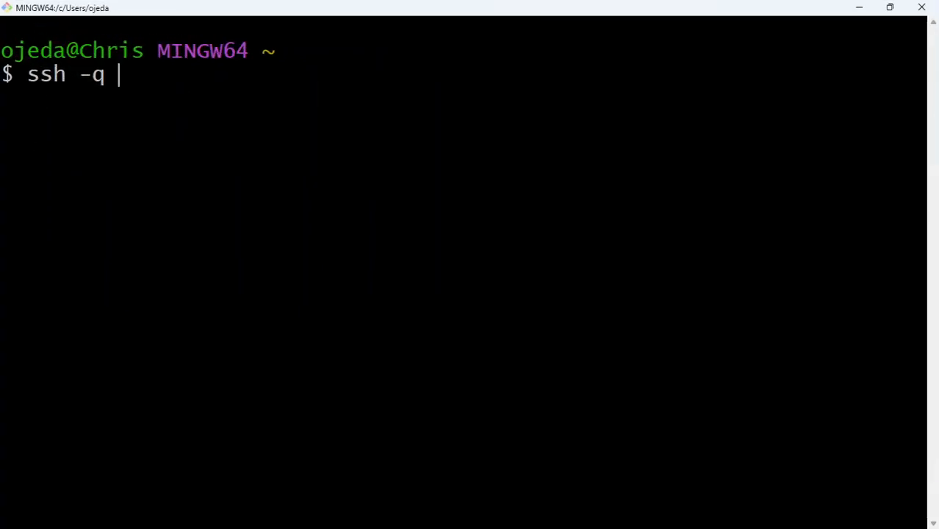
pyautogui.rightClick(128, 68)
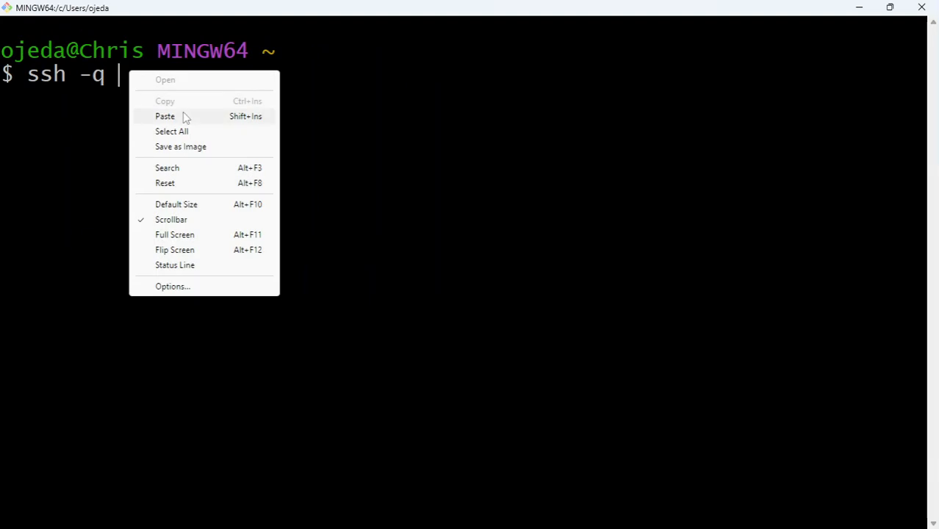
pyautogui.click(185, 117)
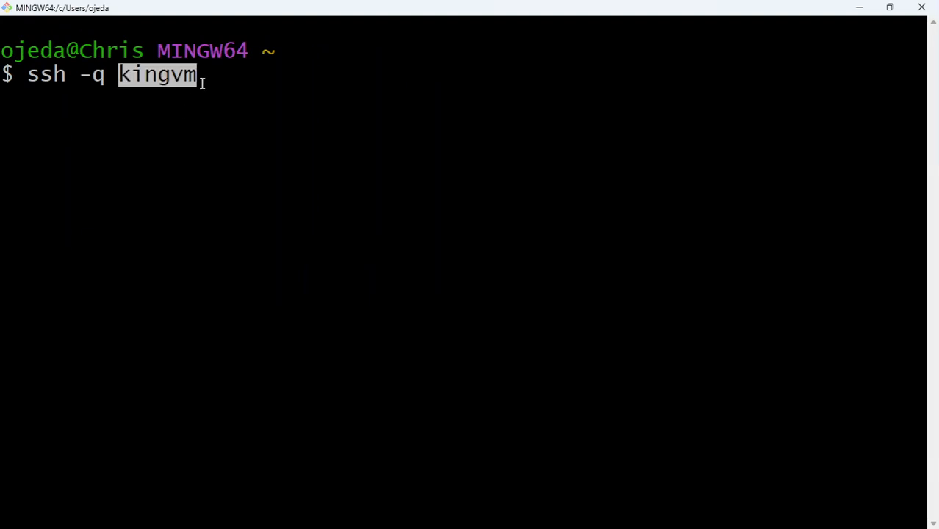
pyautogui.press('Left')
pyautogui.press('Right')
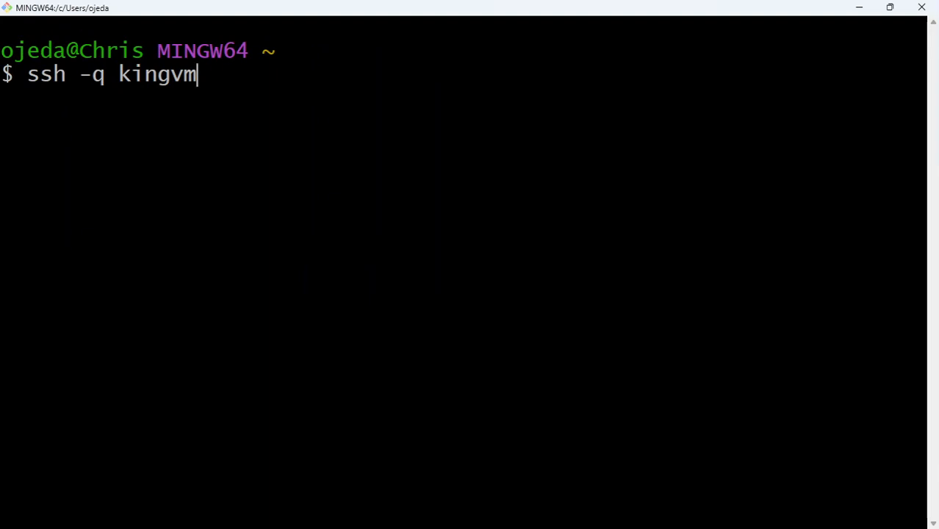
pyautogui.write('@')
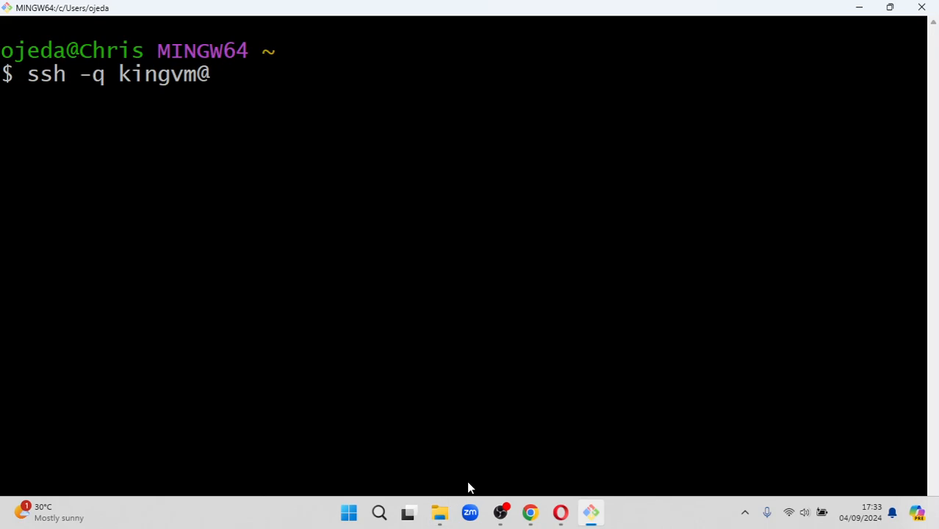
pyautogui.click(529, 512)
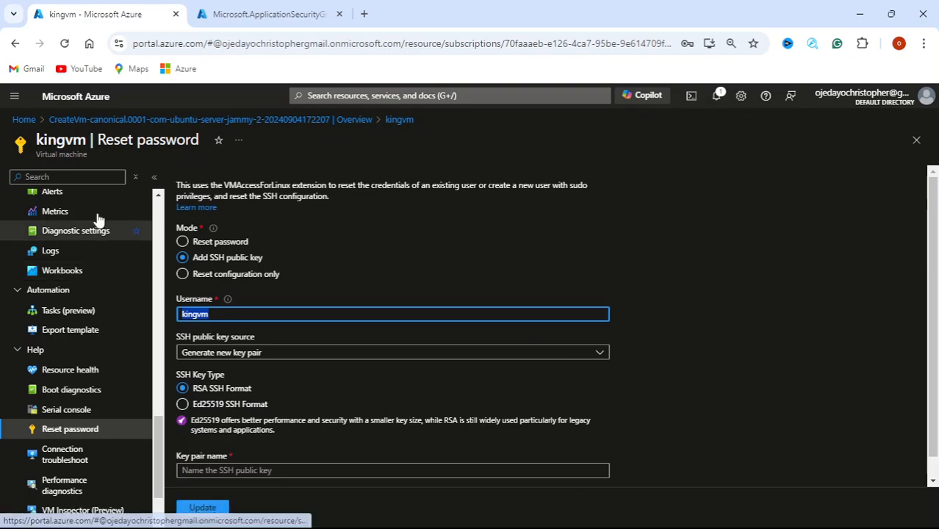
# Copy kingvm's public IP 172.206.232.183 from the VM overview page
pyautogui.scroll(10, 88, 245)
pyautogui.scroll(4, 83, 232)
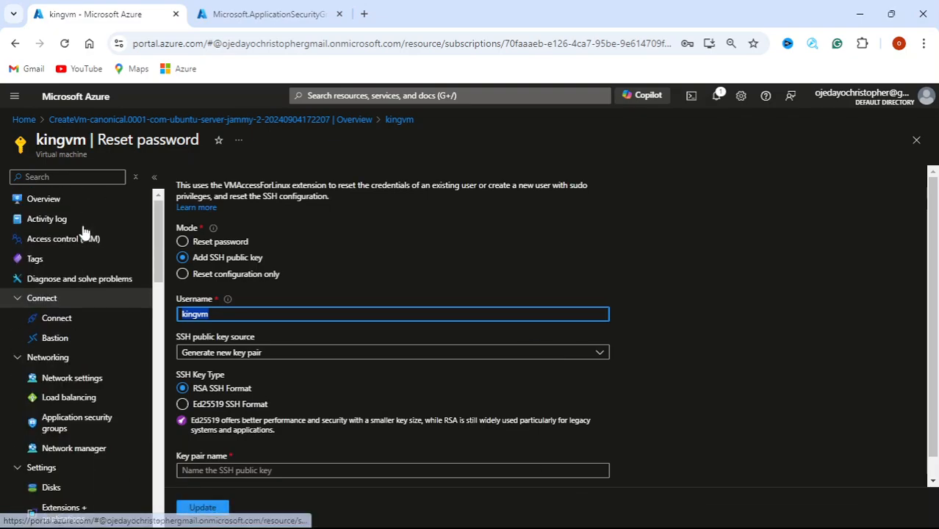
pyautogui.click(75, 201)
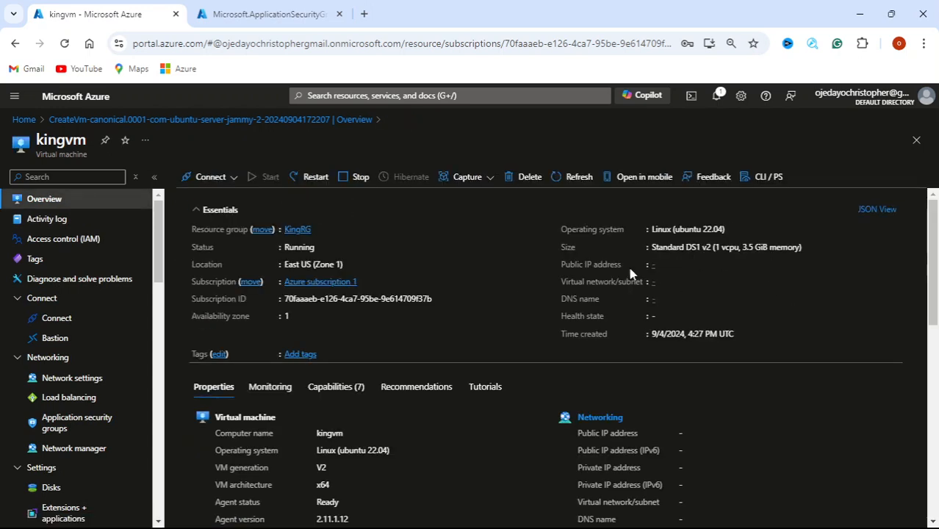
pyautogui.click(720, 266)
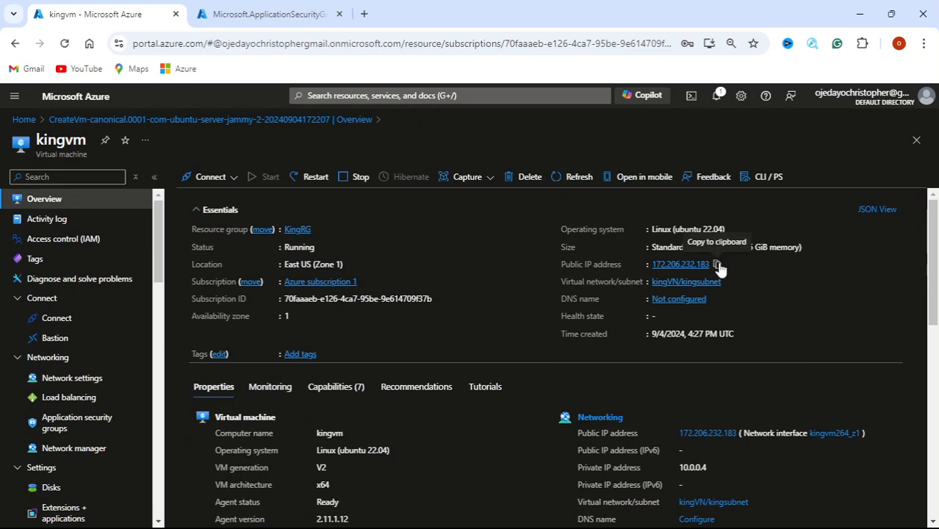
pyautogui.click(719, 265)
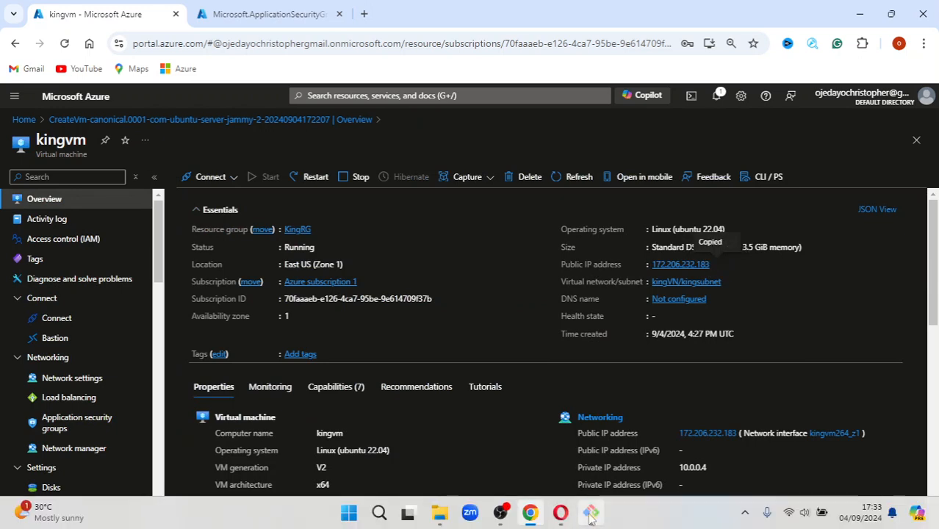
pyautogui.click(585, 517)
pyautogui.rightClick(220, 72)
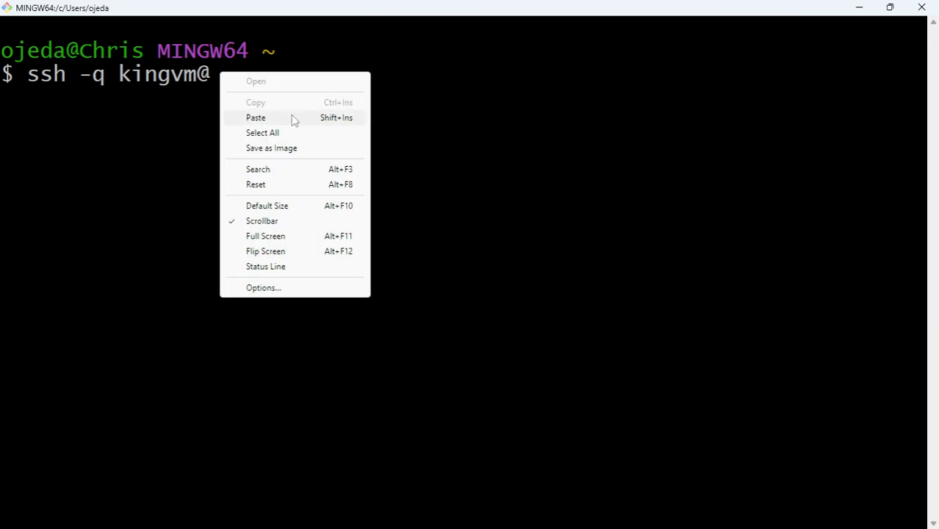
pyautogui.click(293, 118)
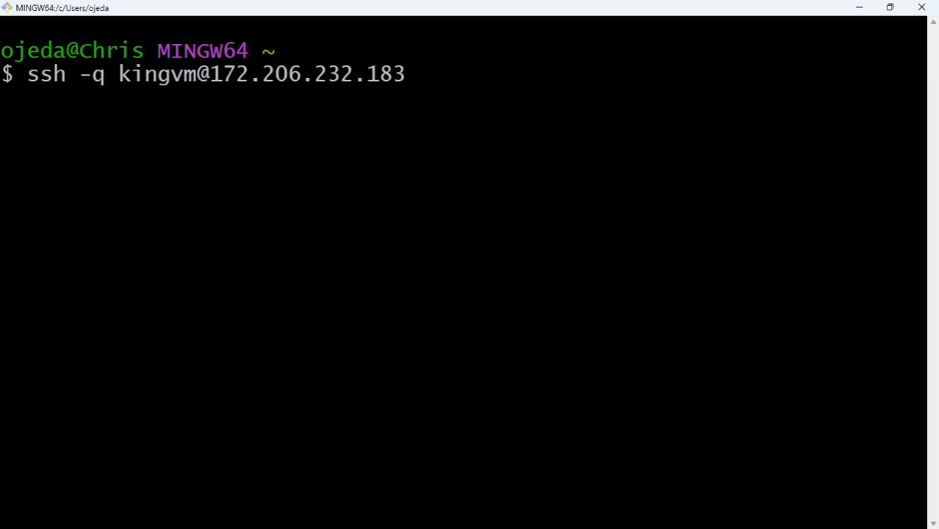
pyautogui.press('Return')
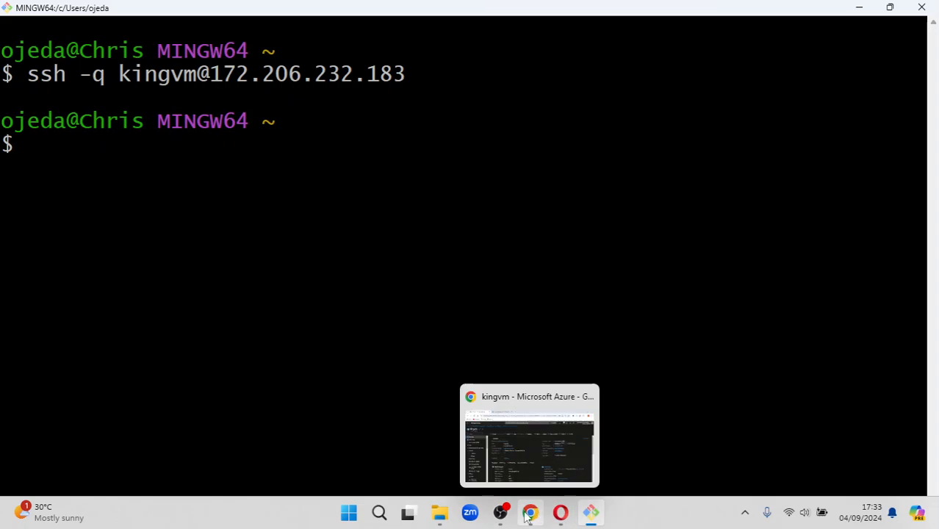
pyautogui.click(529, 512)
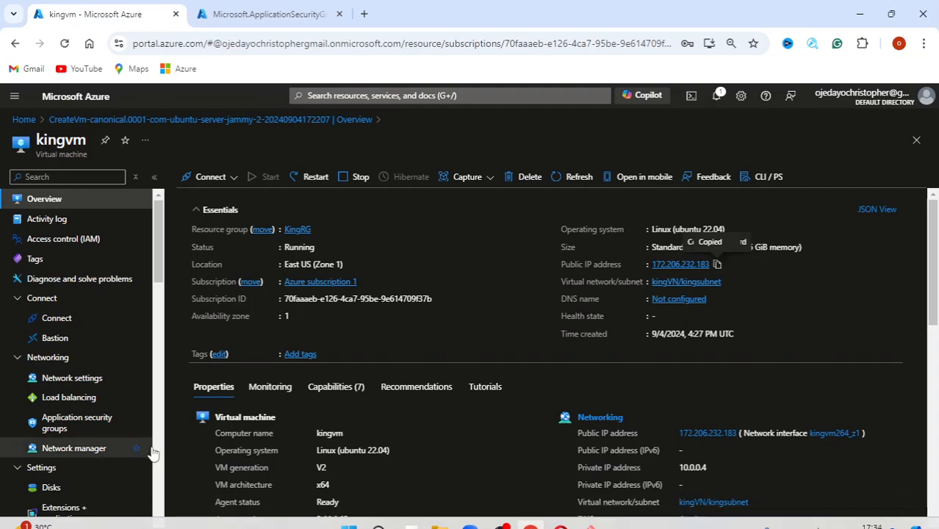
# Add kingASG to network interface kingvm264_z1 under Application security groups, then refresh the list
pyautogui.click(64, 433)
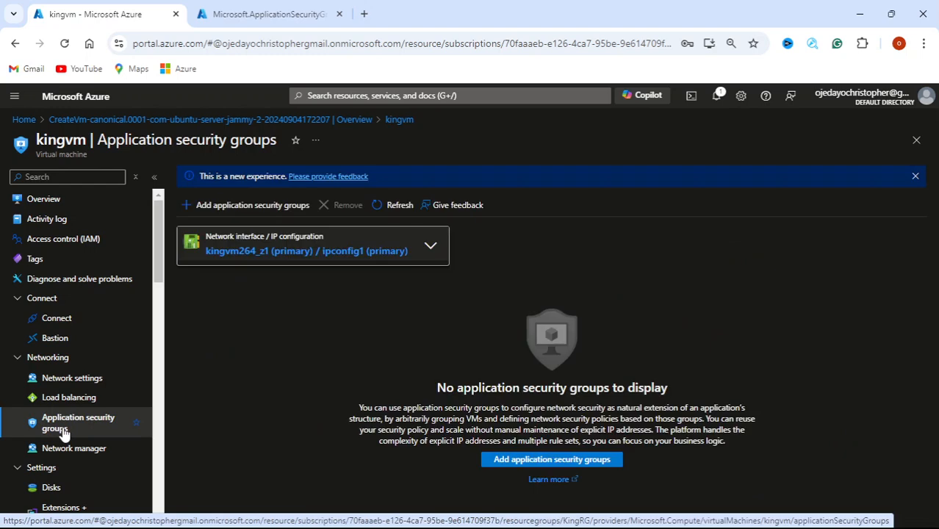
pyautogui.click(506, 460)
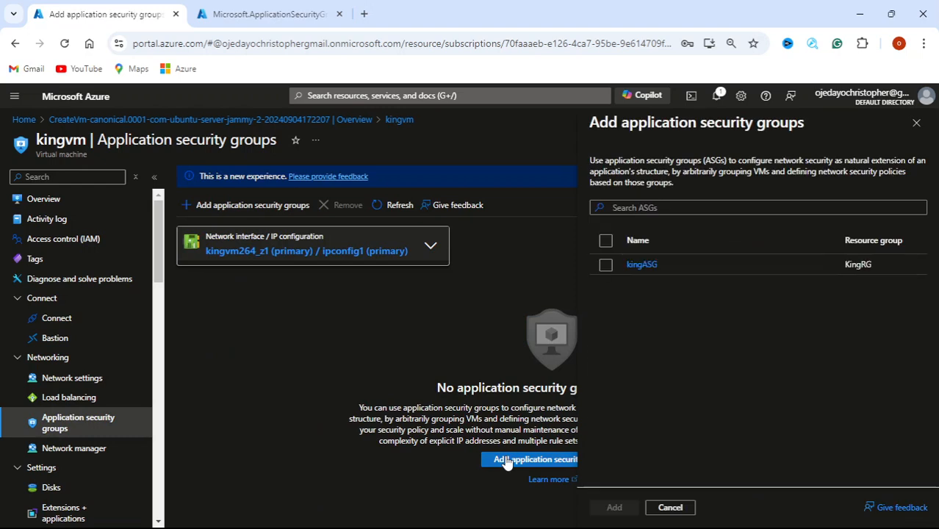
pyautogui.click(606, 264)
pyautogui.click(612, 509)
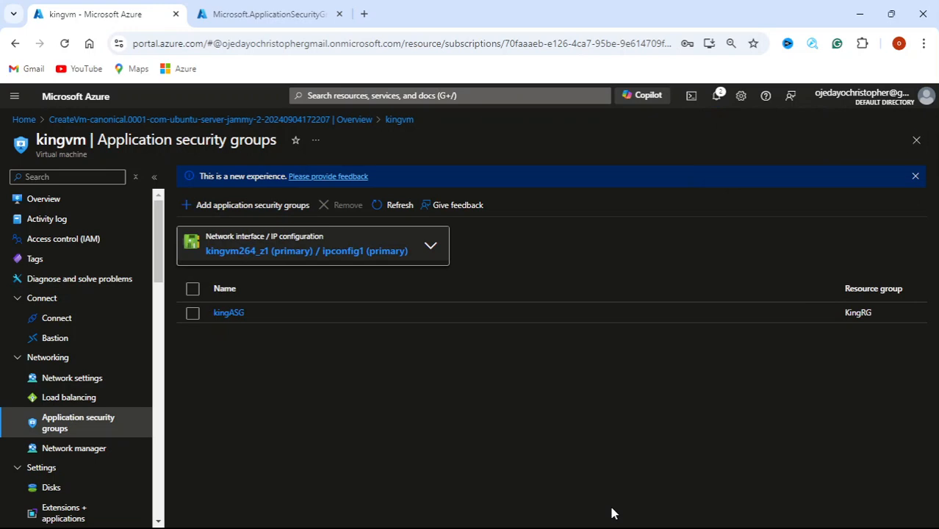
pyautogui.click(398, 207)
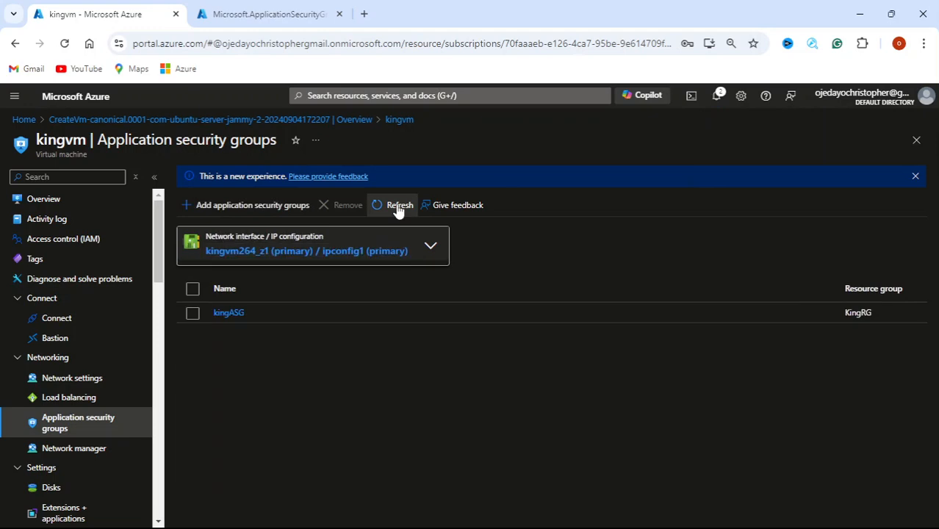
pyautogui.moveTo(761, 526)
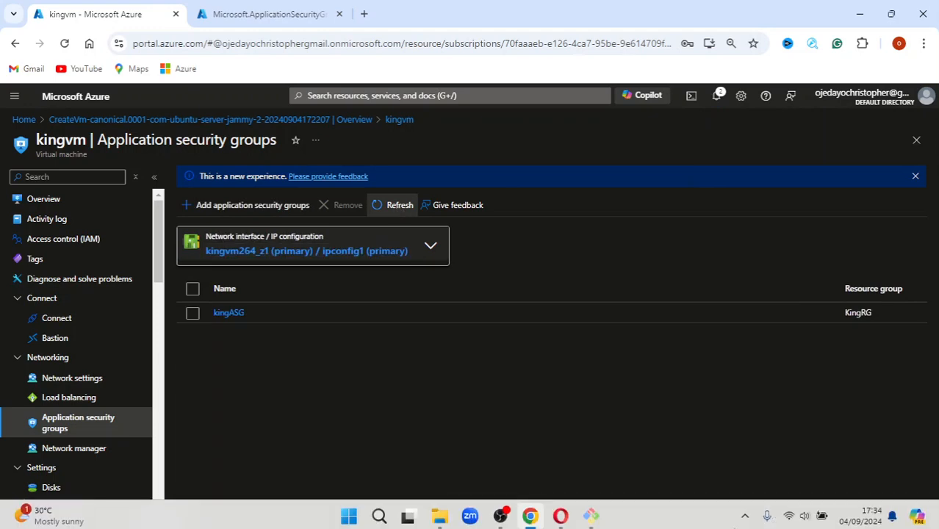
pyautogui.click(592, 514)
pyautogui.moveTo(405, 74); pyautogui.dragTo(27, 76)
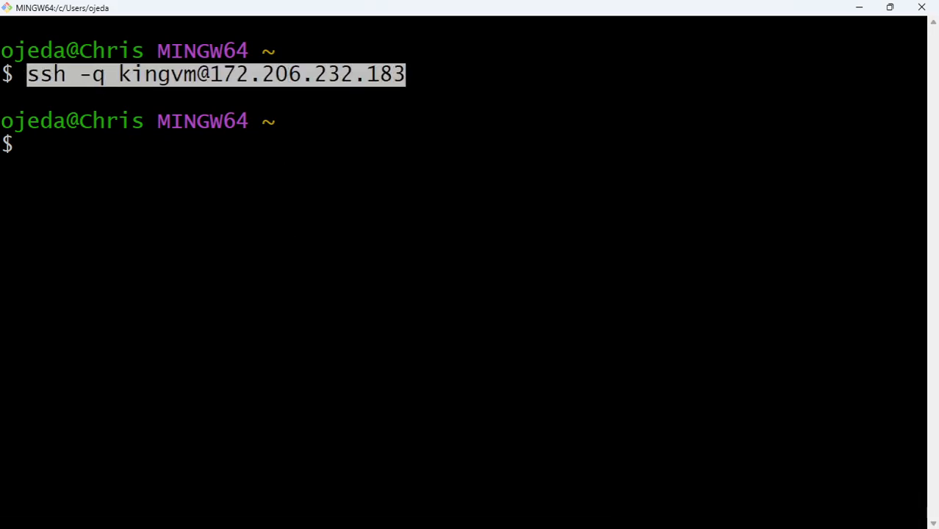
pyautogui.rightClick(38, 79)
pyautogui.click(89, 109)
pyautogui.rightClick(48, 149)
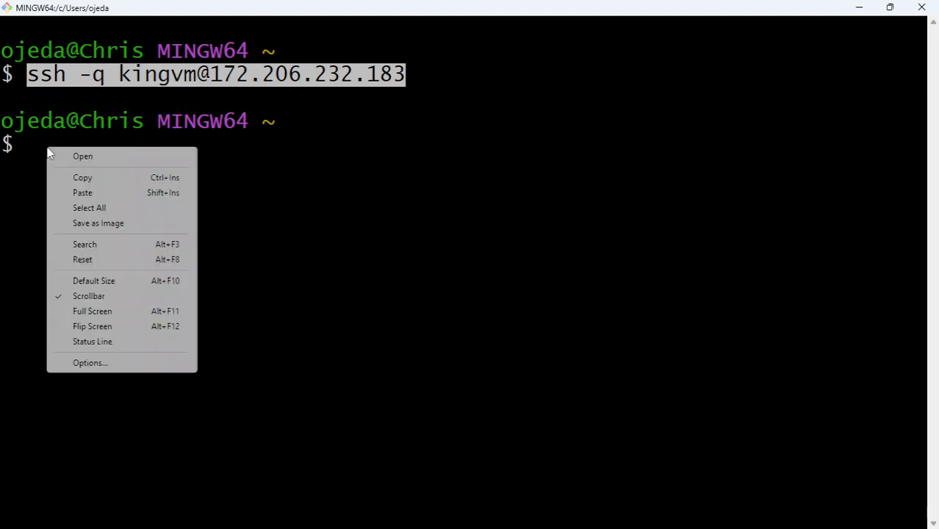
pyautogui.click(94, 192)
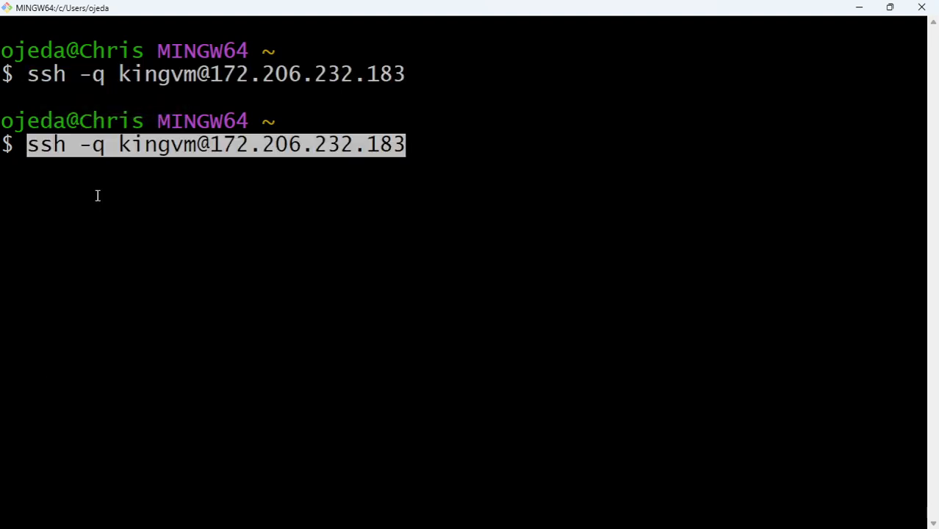
pyautogui.press('Left')
pyautogui.press('Return')
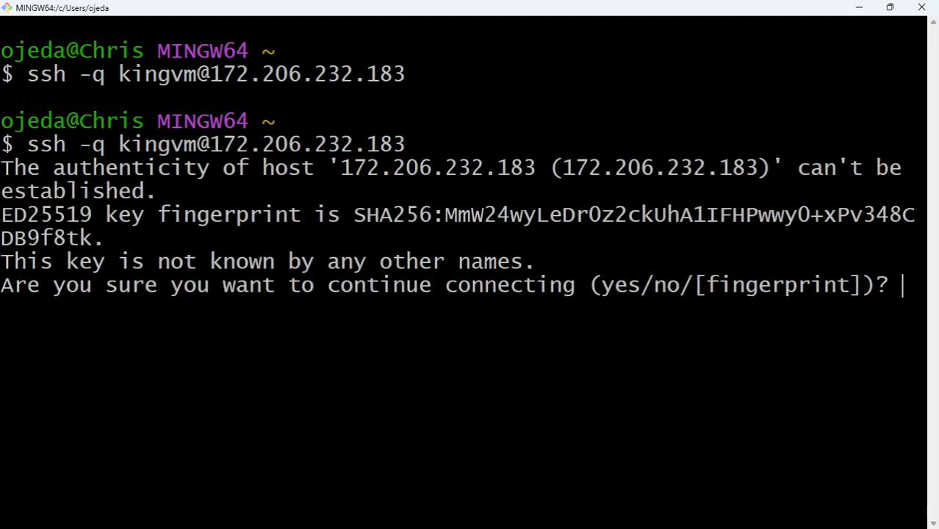
# Answer yes to trust the host key and submit the VM password to log in
pyautogui.write('yet')
pyautogui.press('BackSpace')
pyautogui.press('BackSpace')
pyautogui.write('yes')
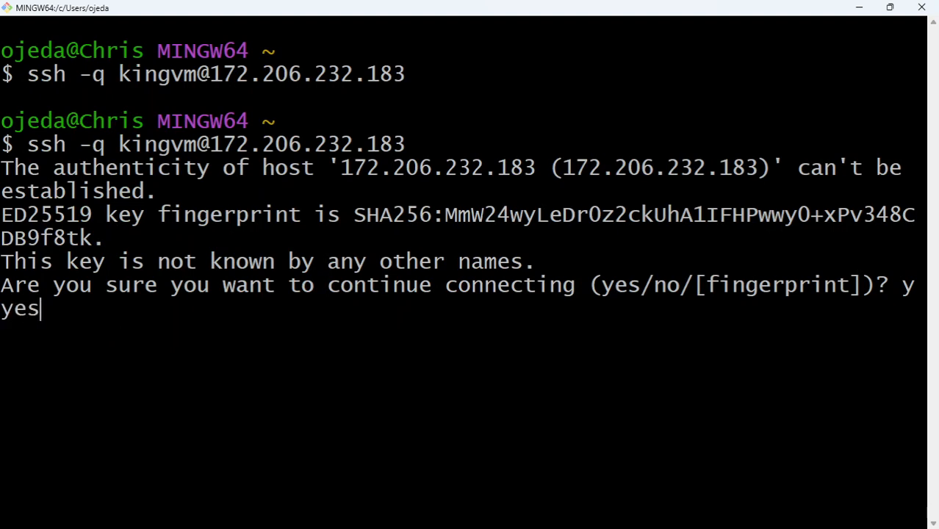
pyautogui.press('Return')
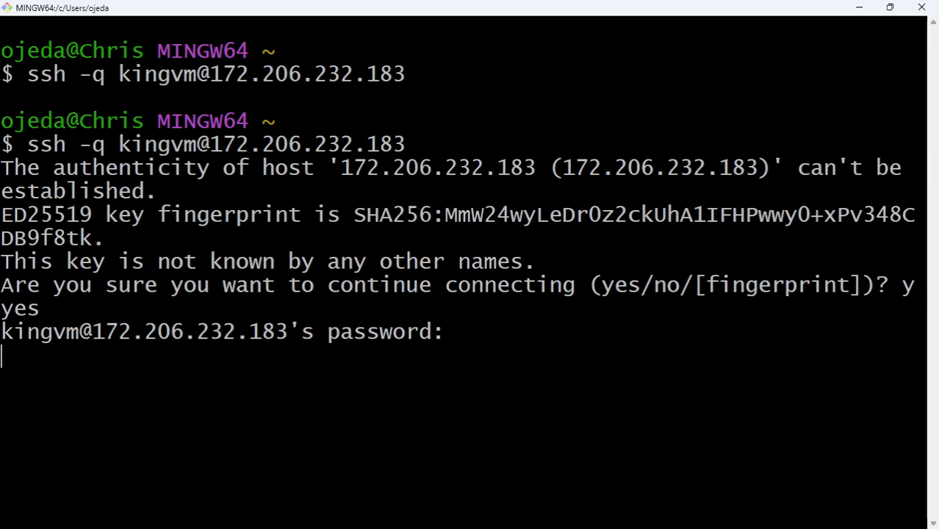
pyautogui.press('Return')
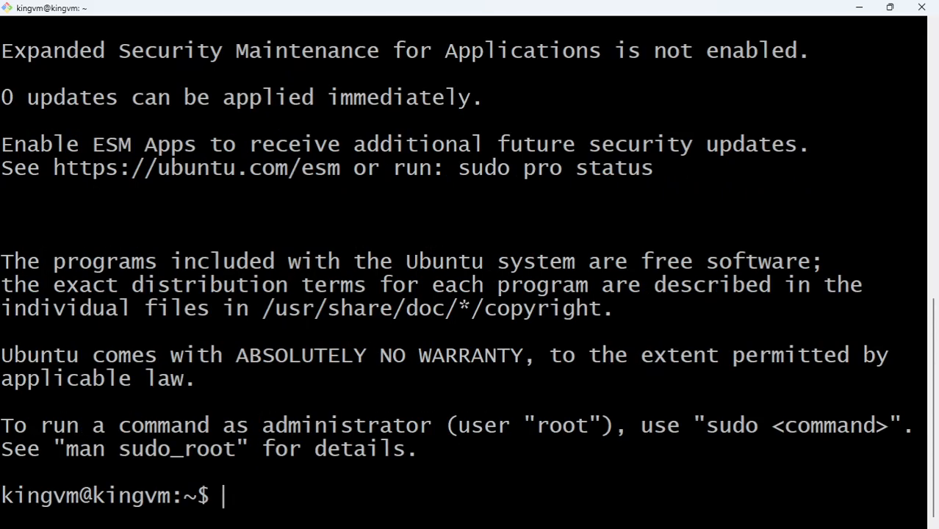
# Run whoami to confirm the logged-in user is kingvm
pyautogui.write('whoami')
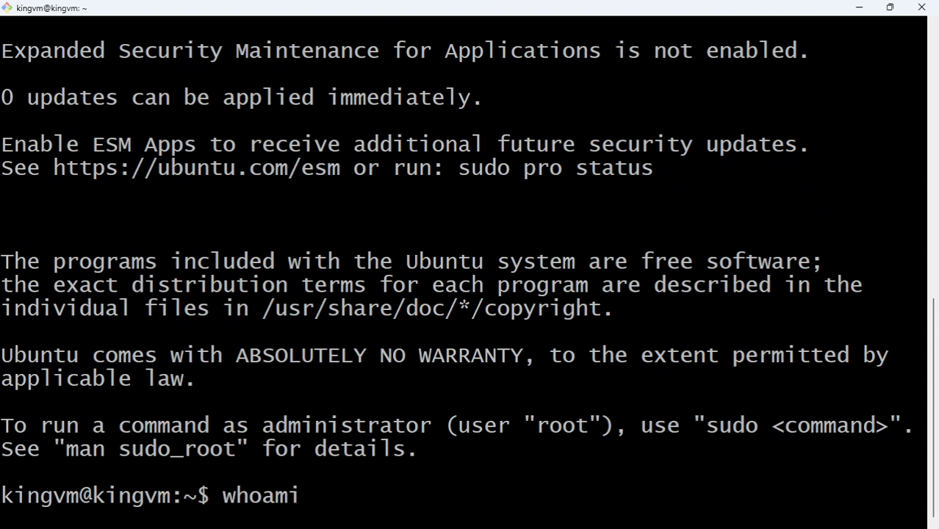
pyautogui.press('Return')
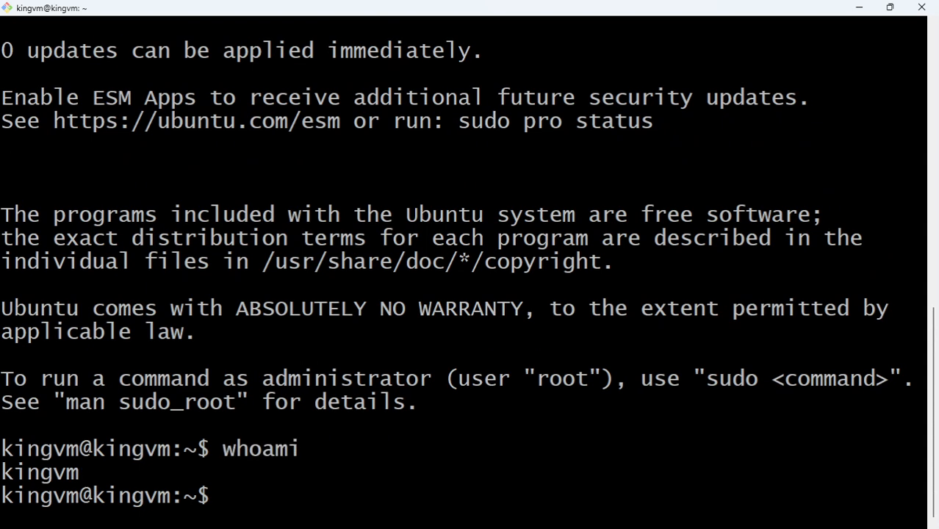
pyautogui.moveTo(400, 523)
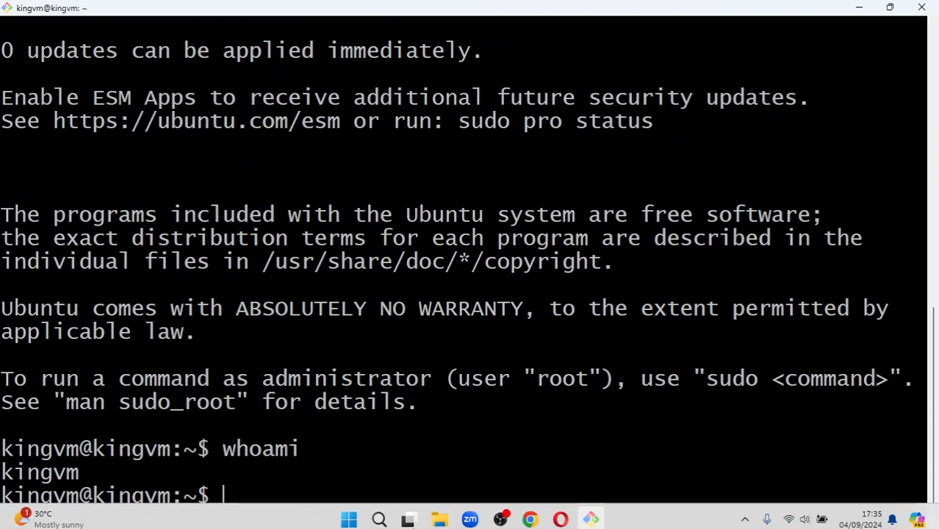
pyautogui.click(530, 512)
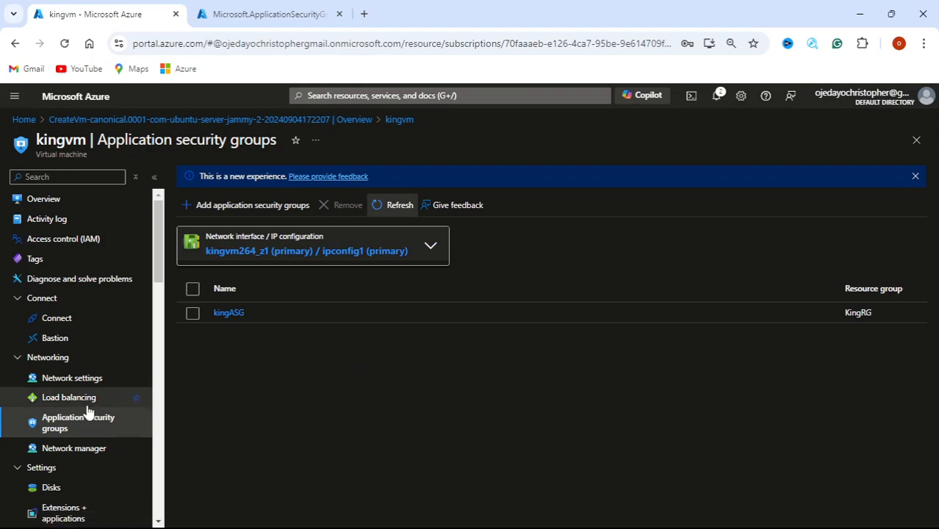
# View kingvm's overview page, then bring the logged-in ssh session back to the front
pyautogui.scroll(-10, 67, 477)
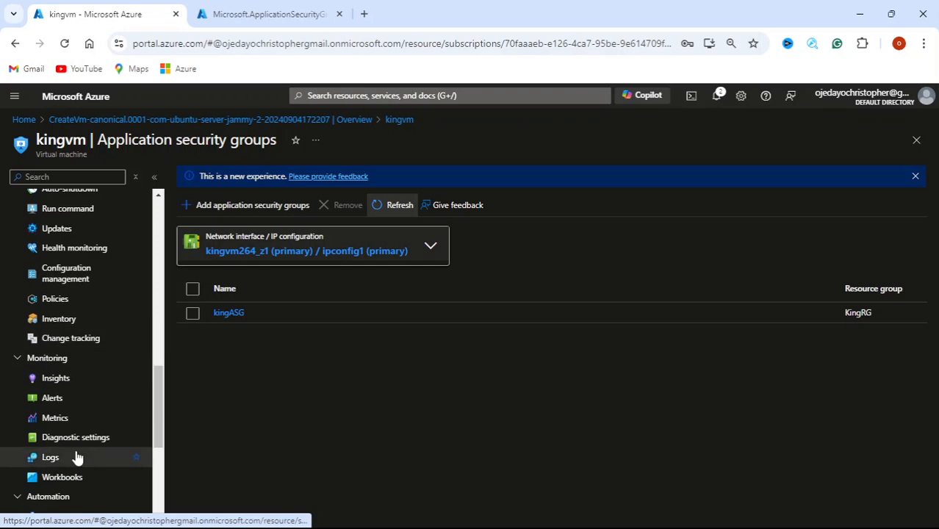
pyautogui.scroll(4, 76, 448)
pyautogui.scroll(5, 79, 429)
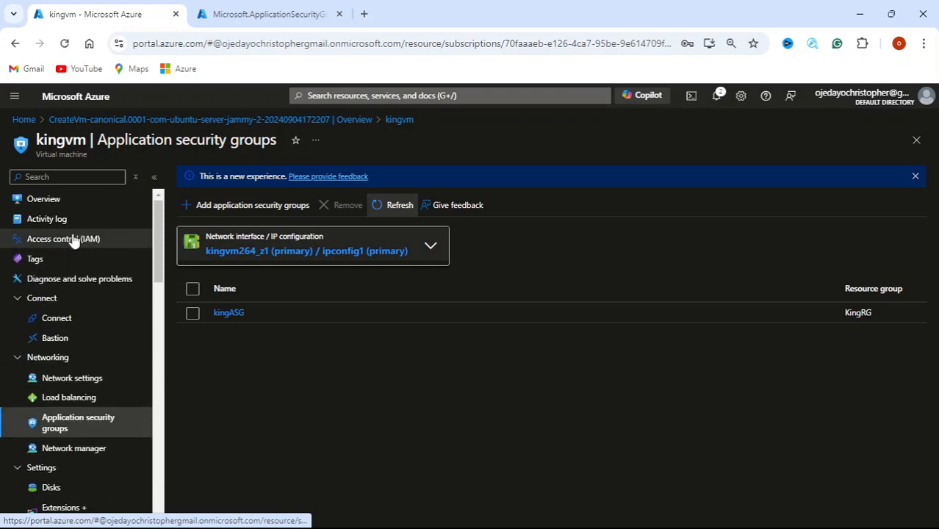
pyautogui.click(69, 199)
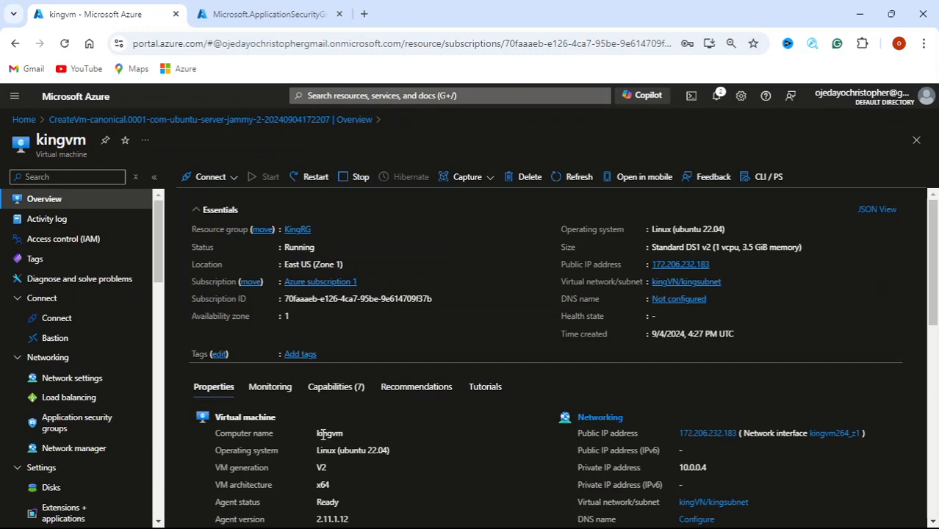
pyautogui.moveTo(577, 521)
pyautogui.click(580, 411)
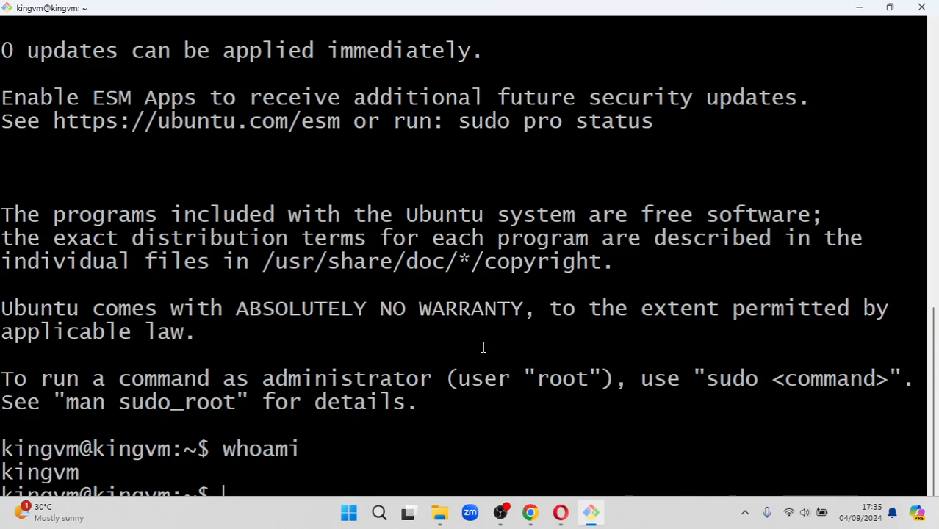